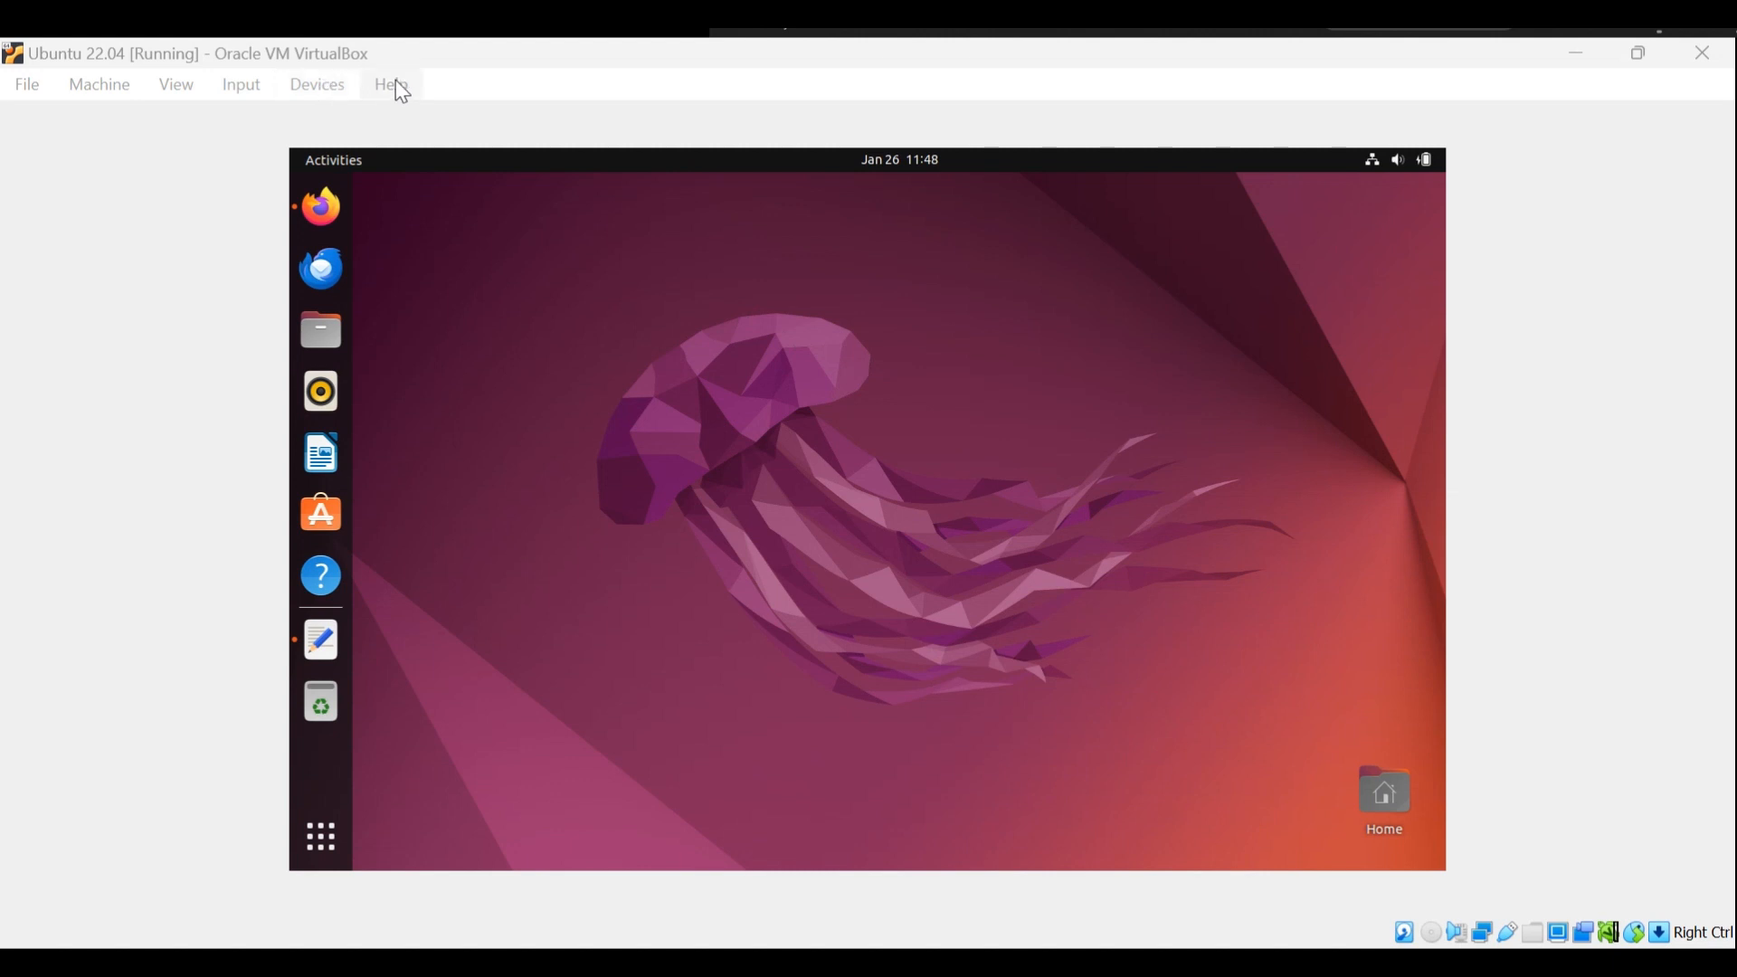
Insert the Guest Additions CD image into the running Ubuntu 22.04 virtual machine.
{"action": "left_click", "coordinate": [319, 85]}
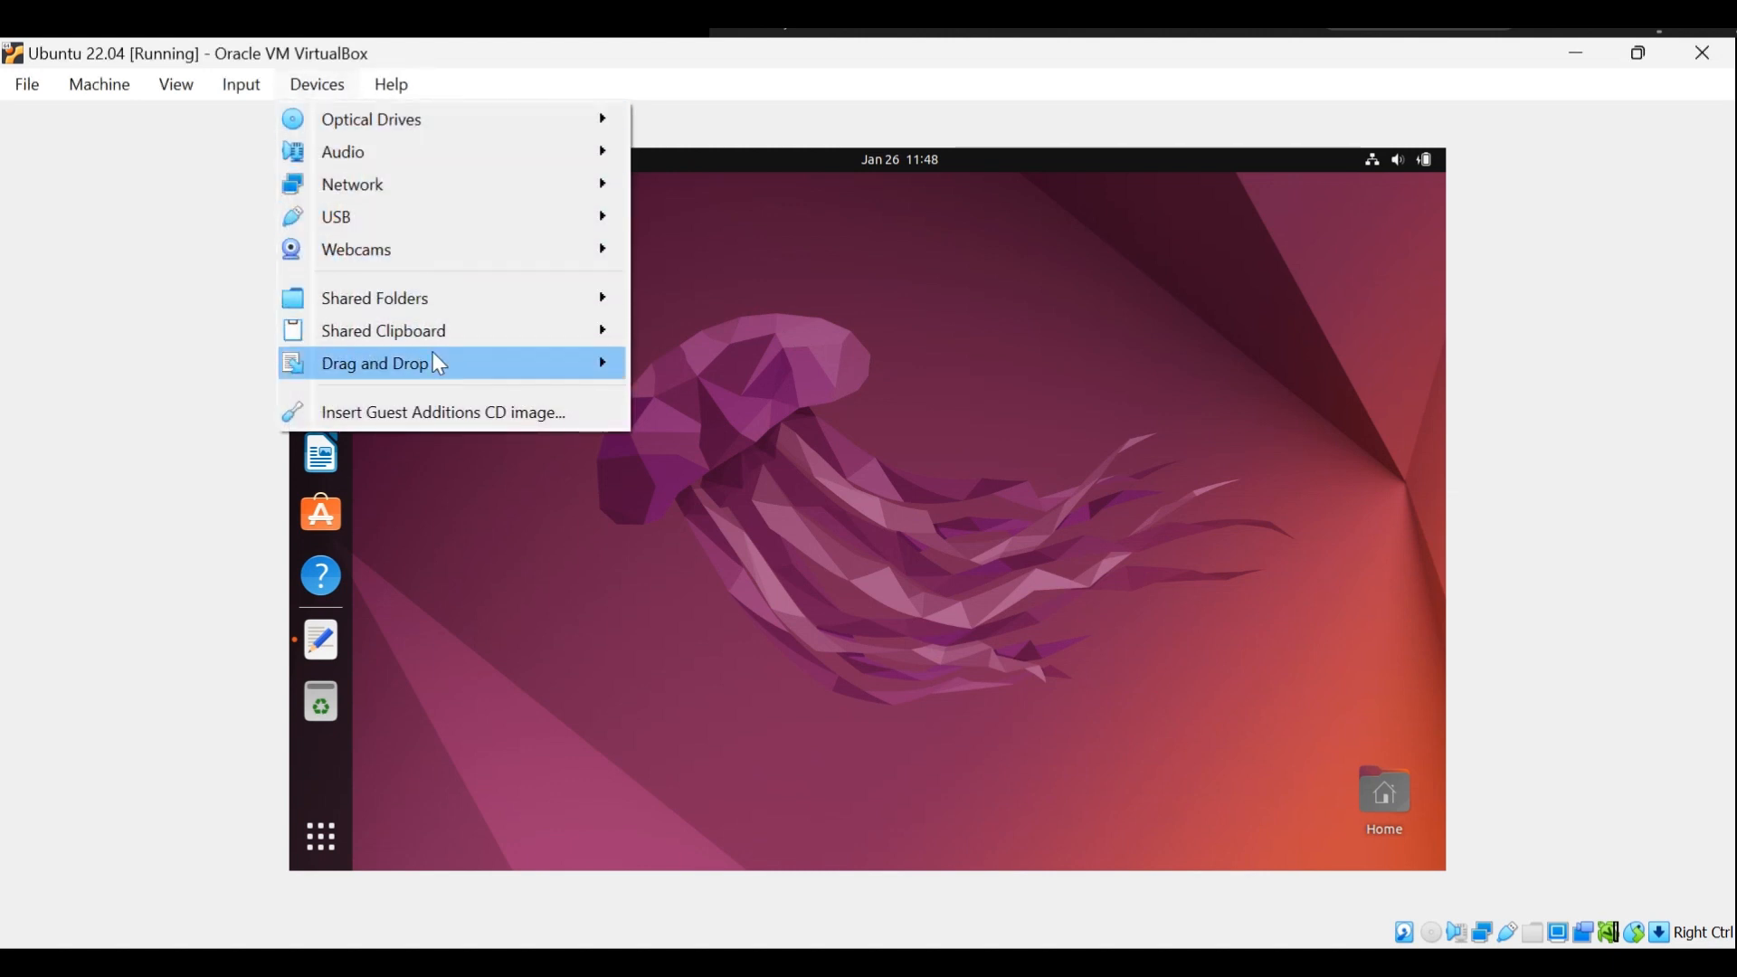
{"action": "left_click", "coordinate": [458, 418]}
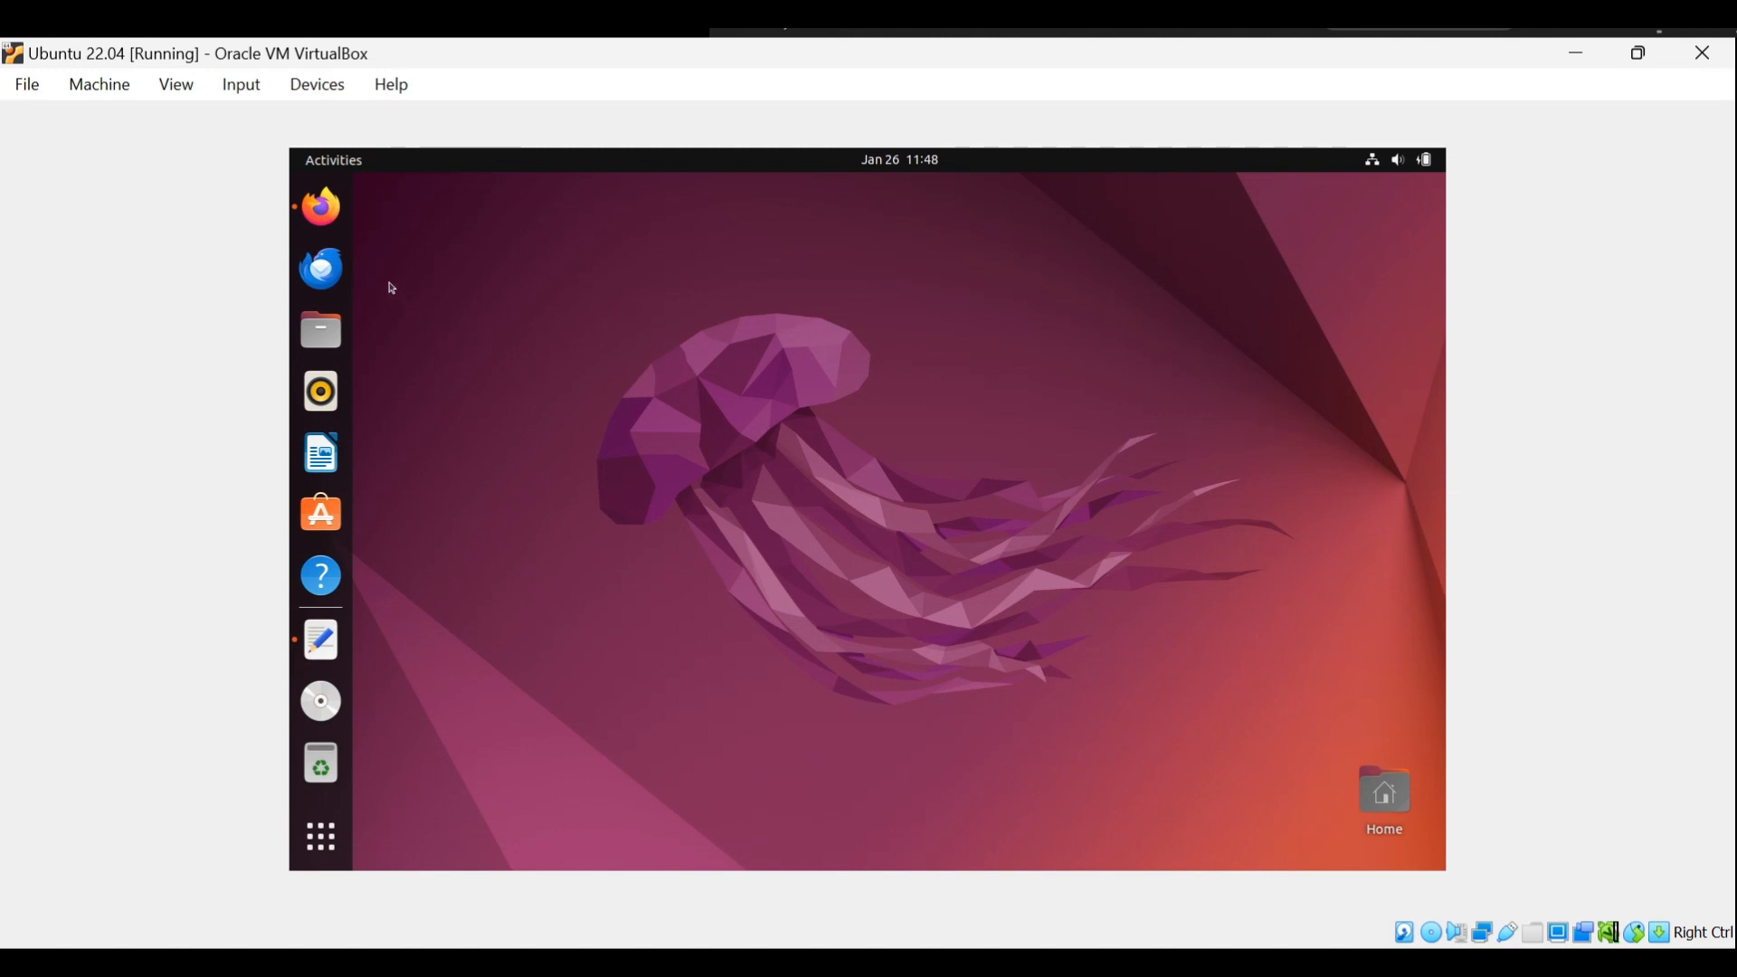
Try to insert the Guest Additions CD image a second time, expand the error details, and dismiss the dialog.
{"action": "left_click", "coordinate": [315, 91]}
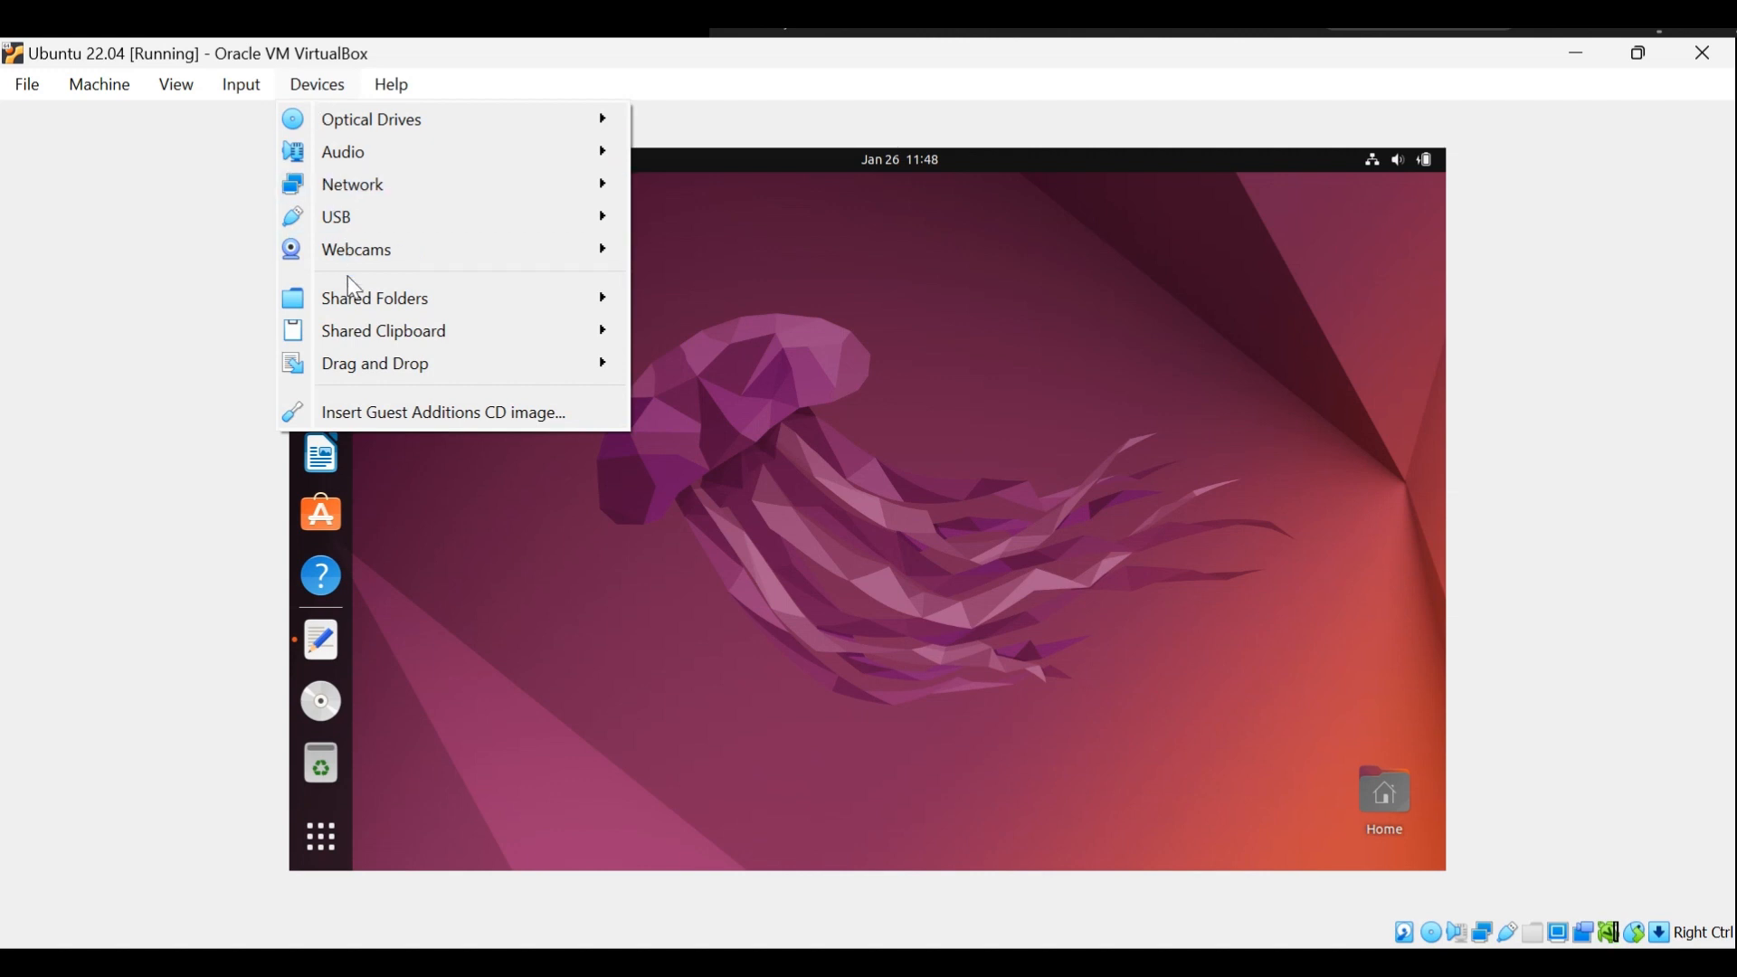
{"action": "left_click", "coordinate": [387, 414]}
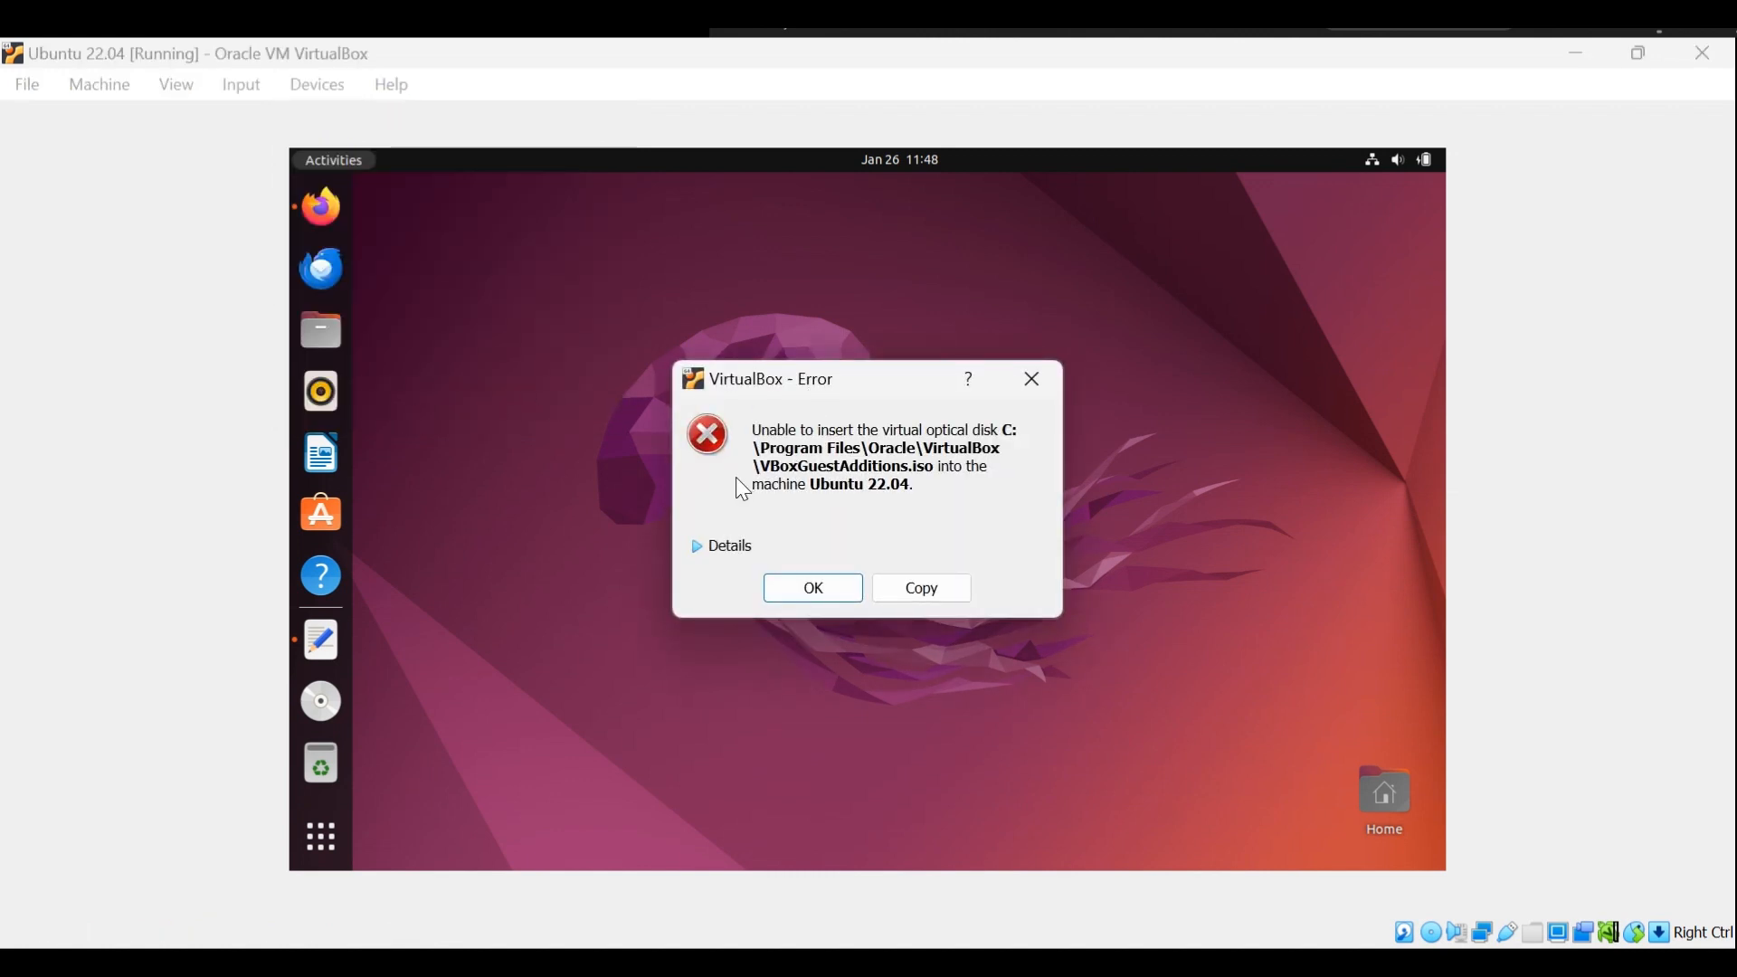
{"action": "left_click", "coordinate": [731, 548]}
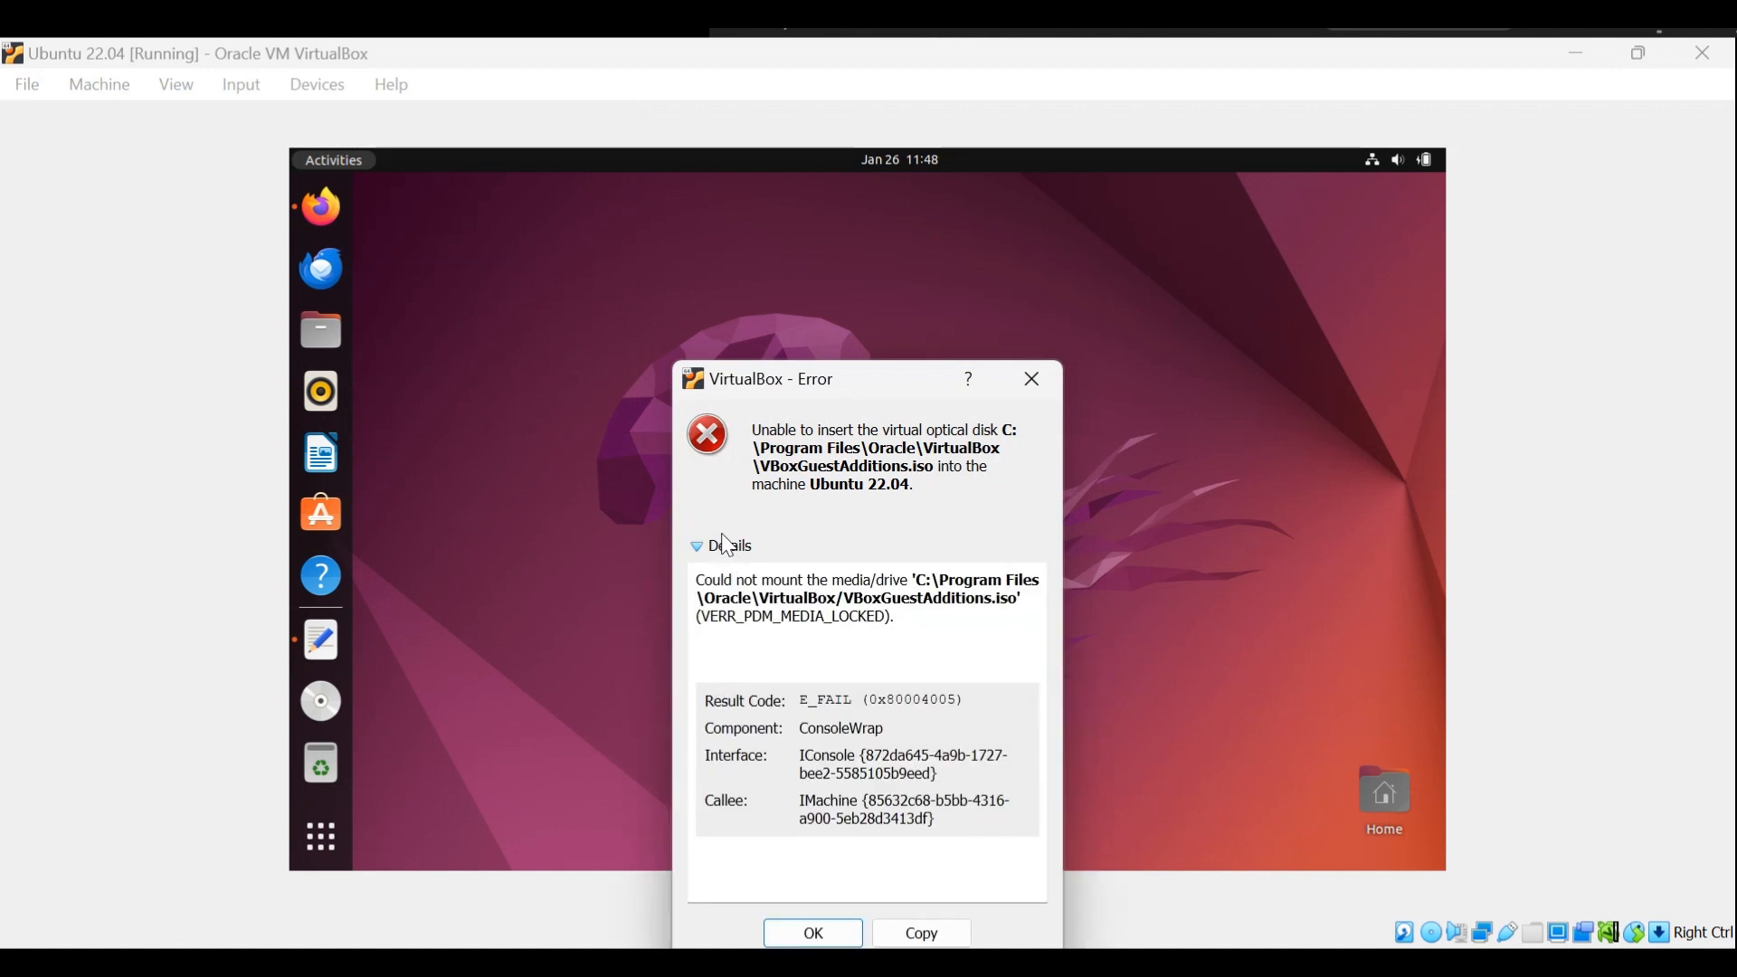
{"action": "left_click_drag", "start_coordinate": [859, 371], "coordinate": [772, 269]}
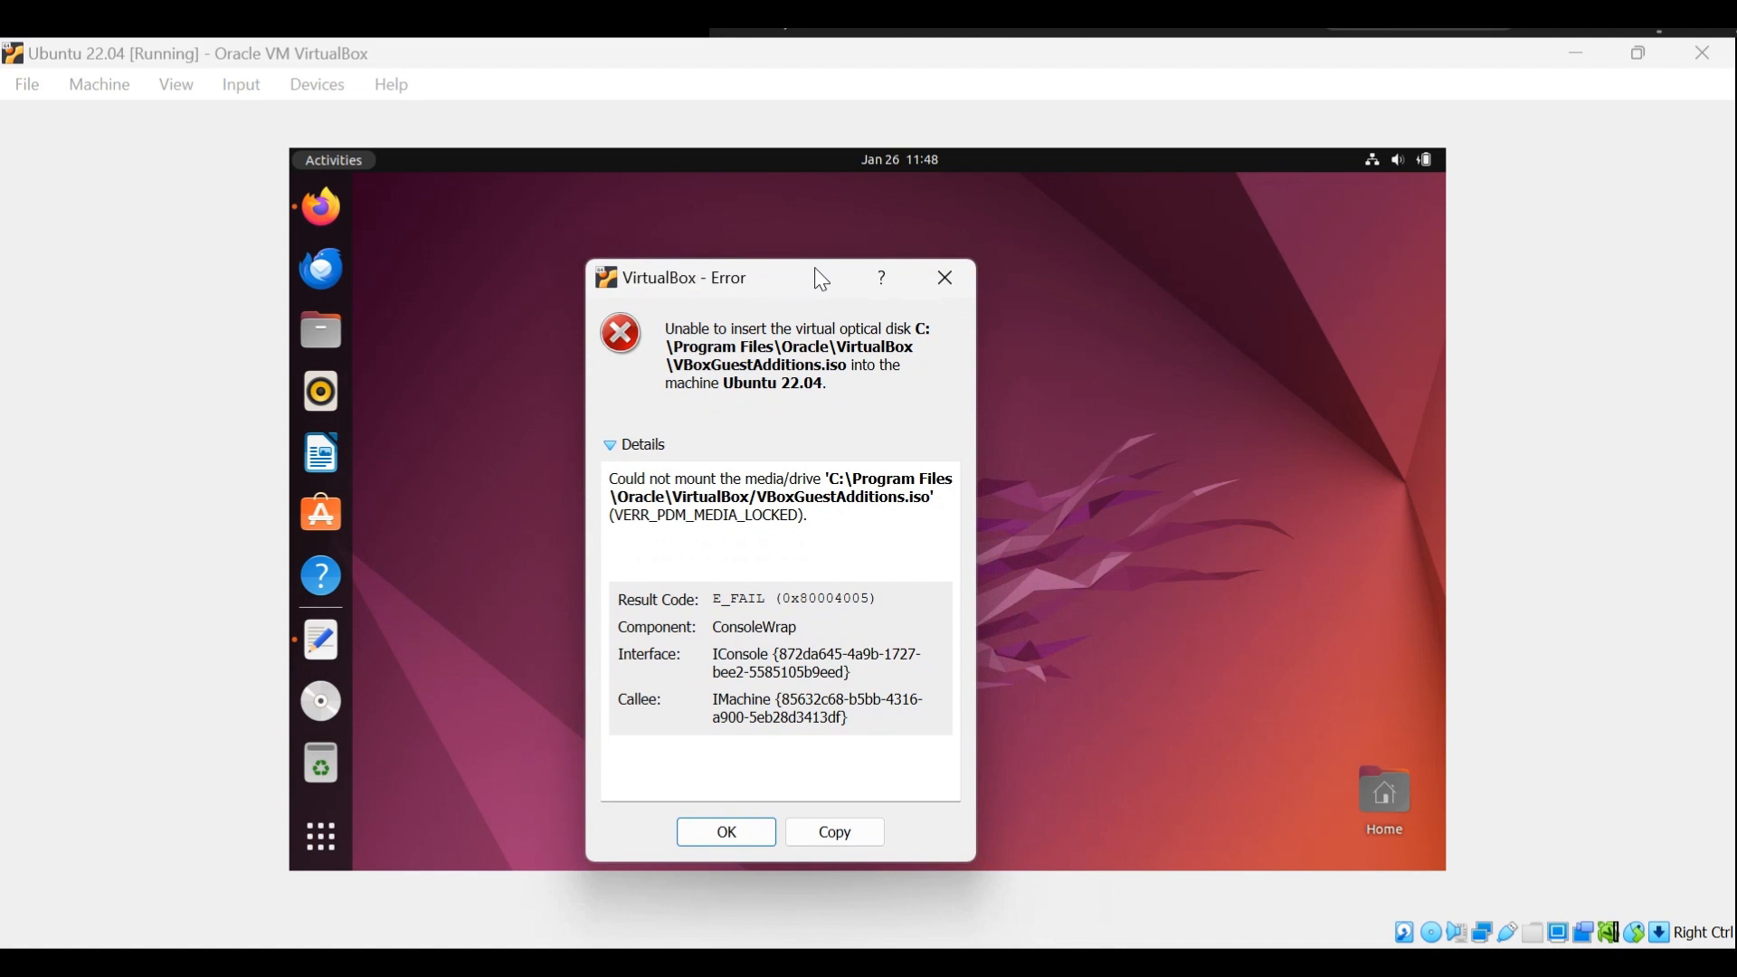
{"action": "left_click", "coordinate": [942, 265]}
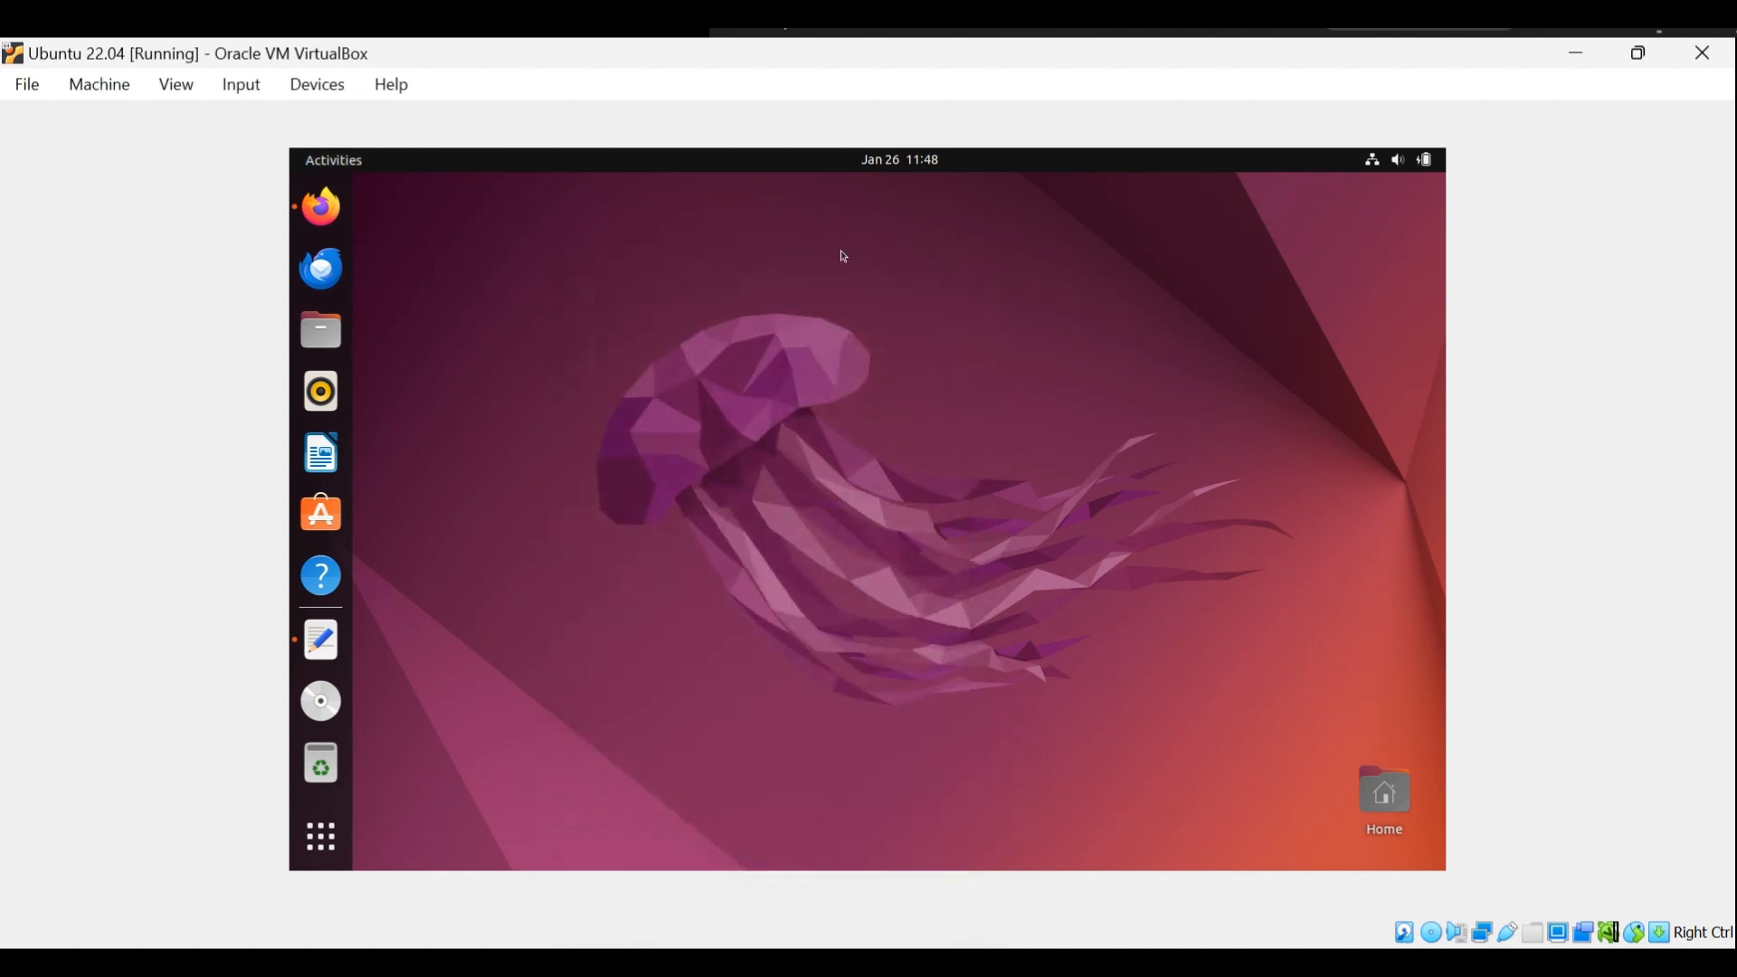
Force-unmount the disk from the virtual optical drive and reinsert the Guest Additions CD image.
{"action": "left_click", "coordinate": [301, 88]}
{"action": "mouse_move", "coordinate": [359, 133]}
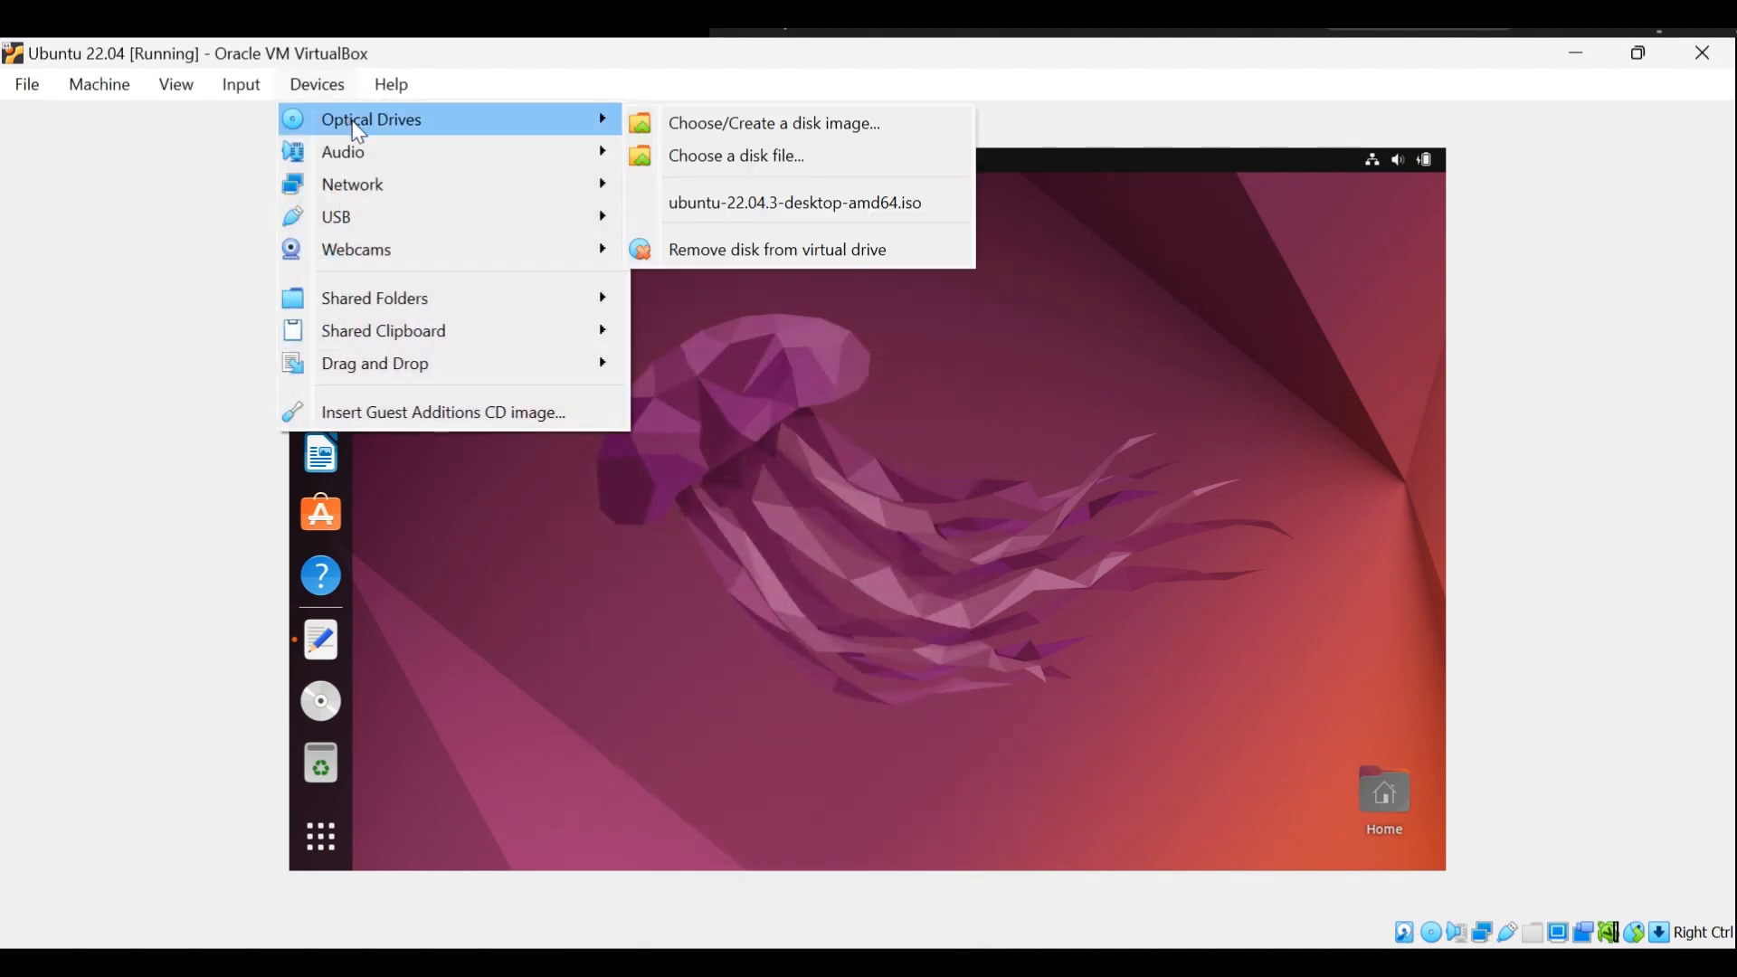
{"action": "left_click", "coordinate": [783, 248]}
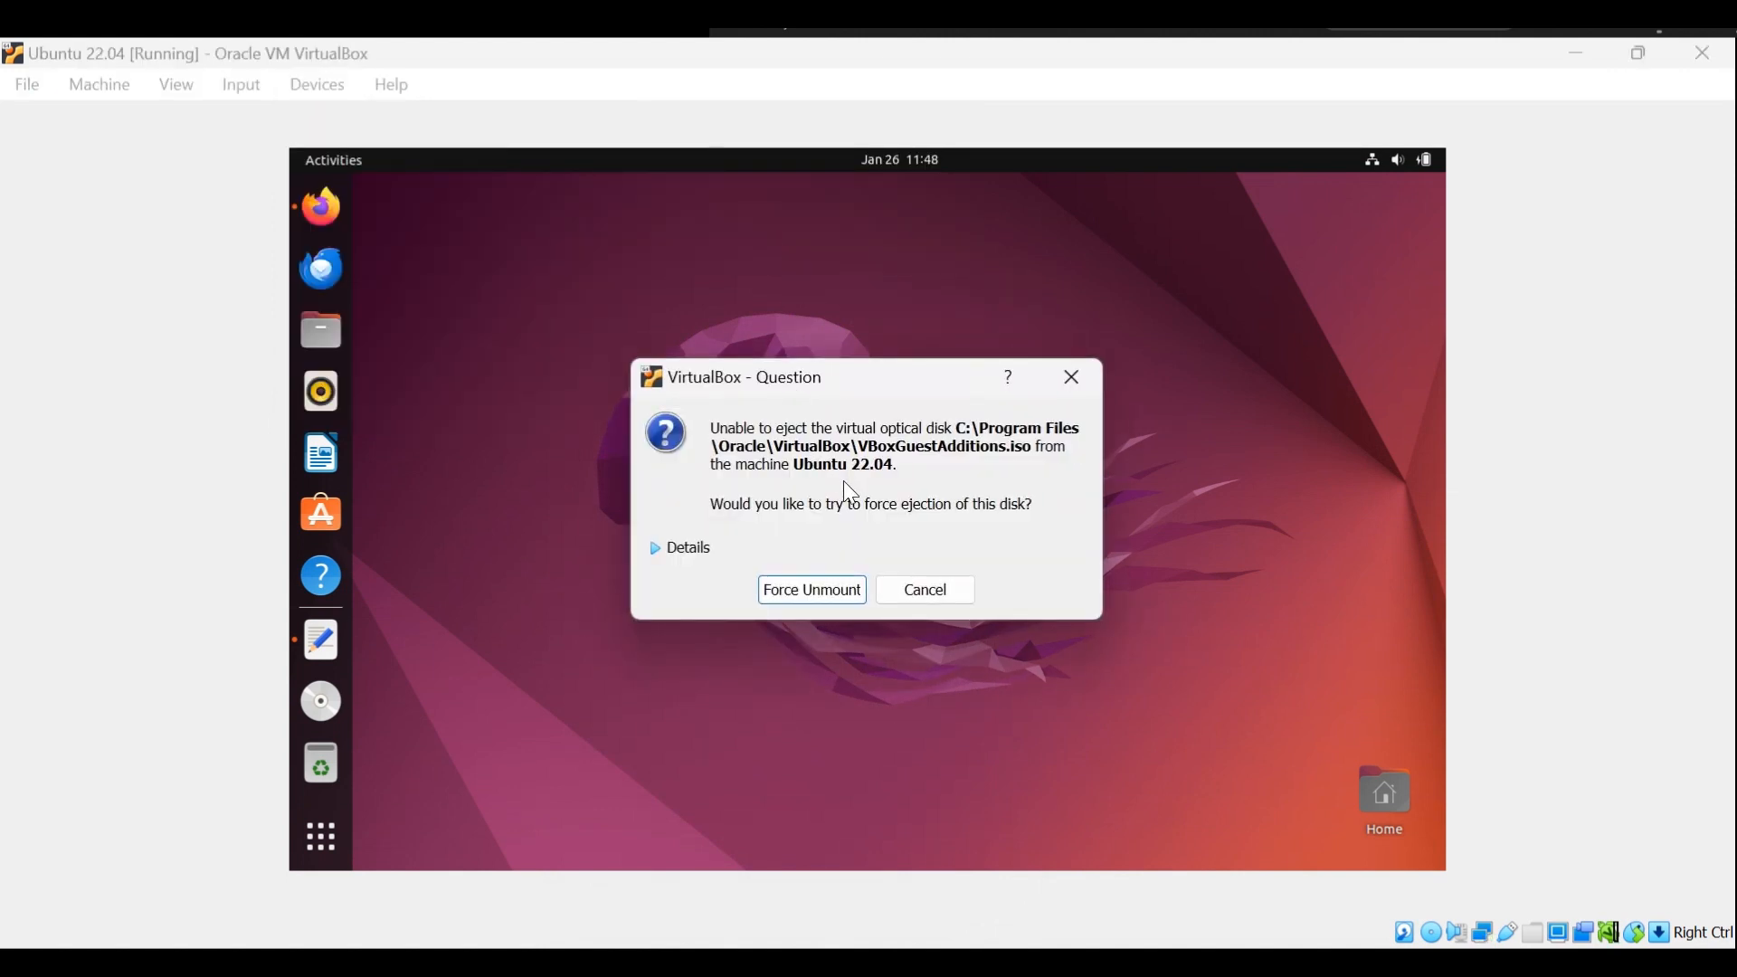
{"action": "left_click", "coordinate": [813, 593]}
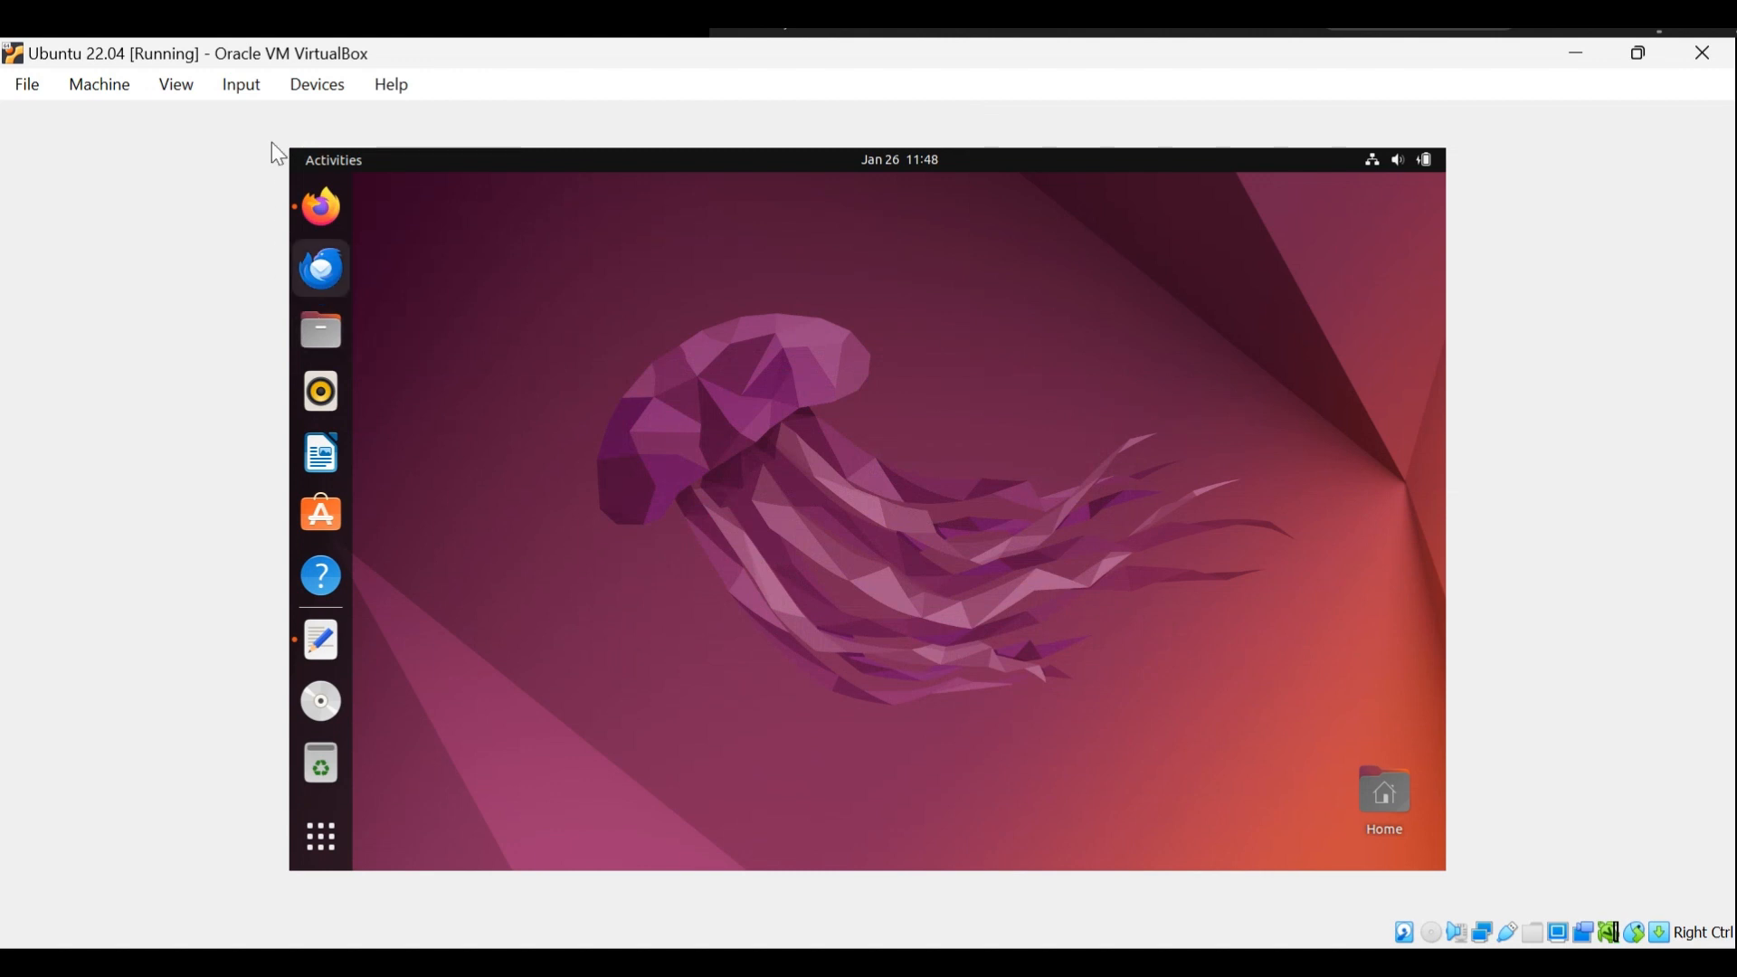
{"action": "left_click", "coordinate": [317, 90]}
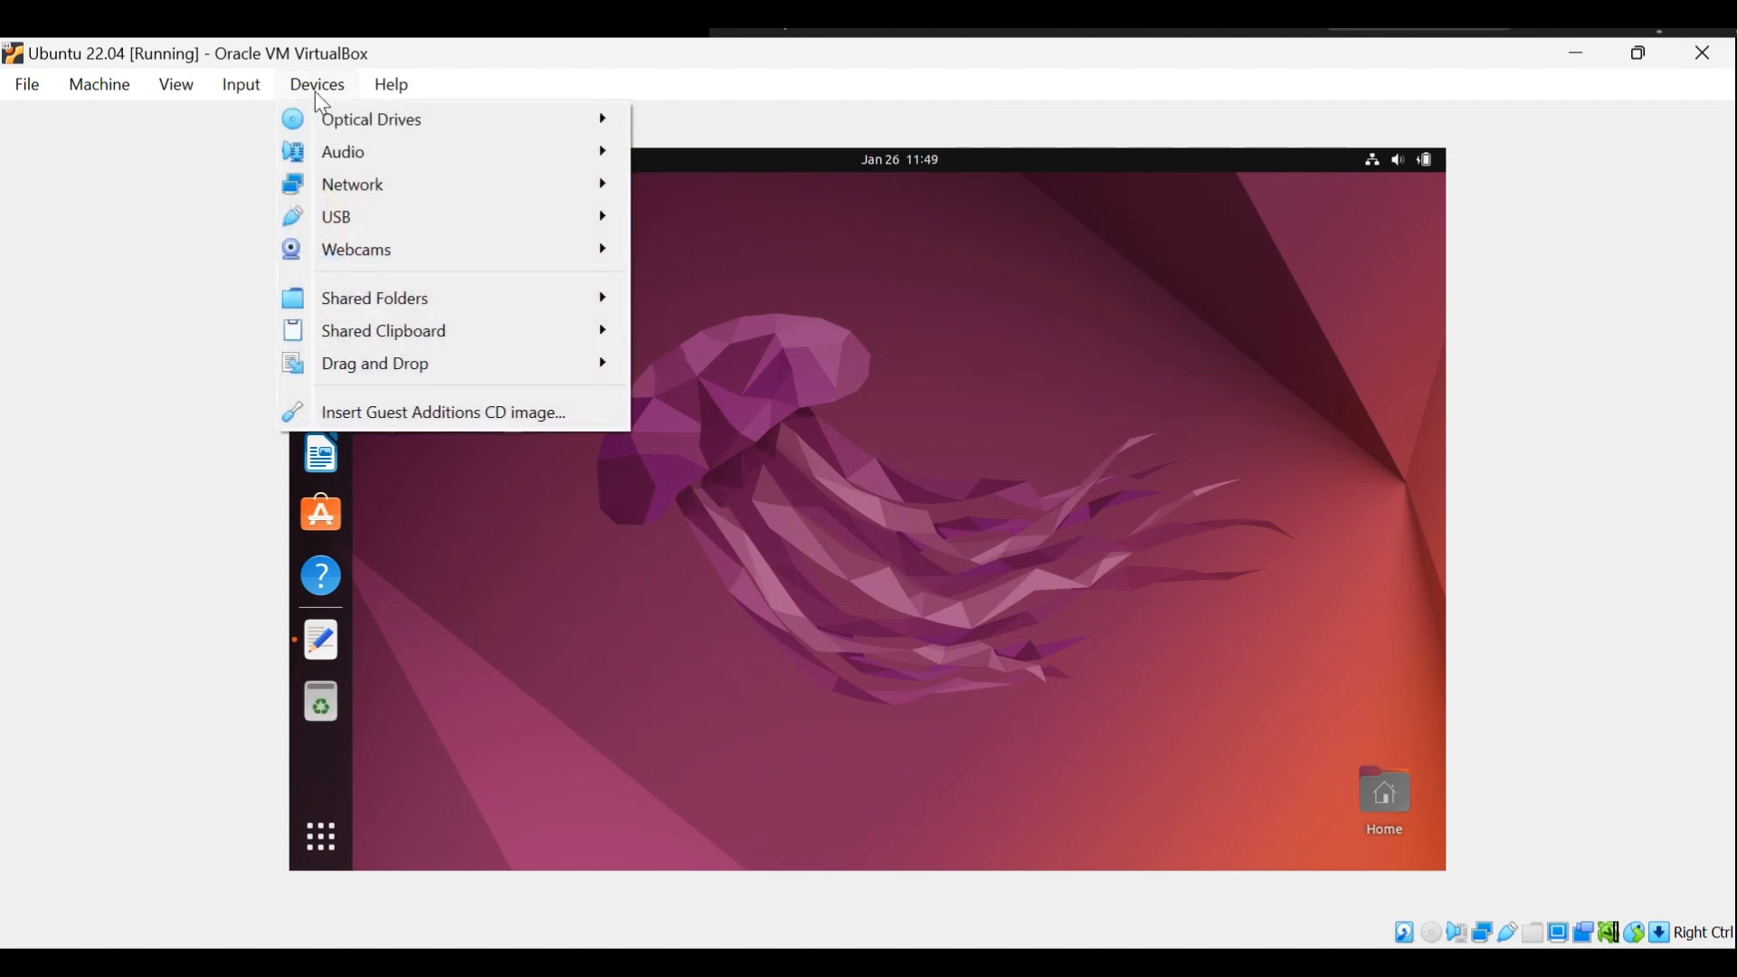
{"action": "left_click", "coordinate": [386, 415]}
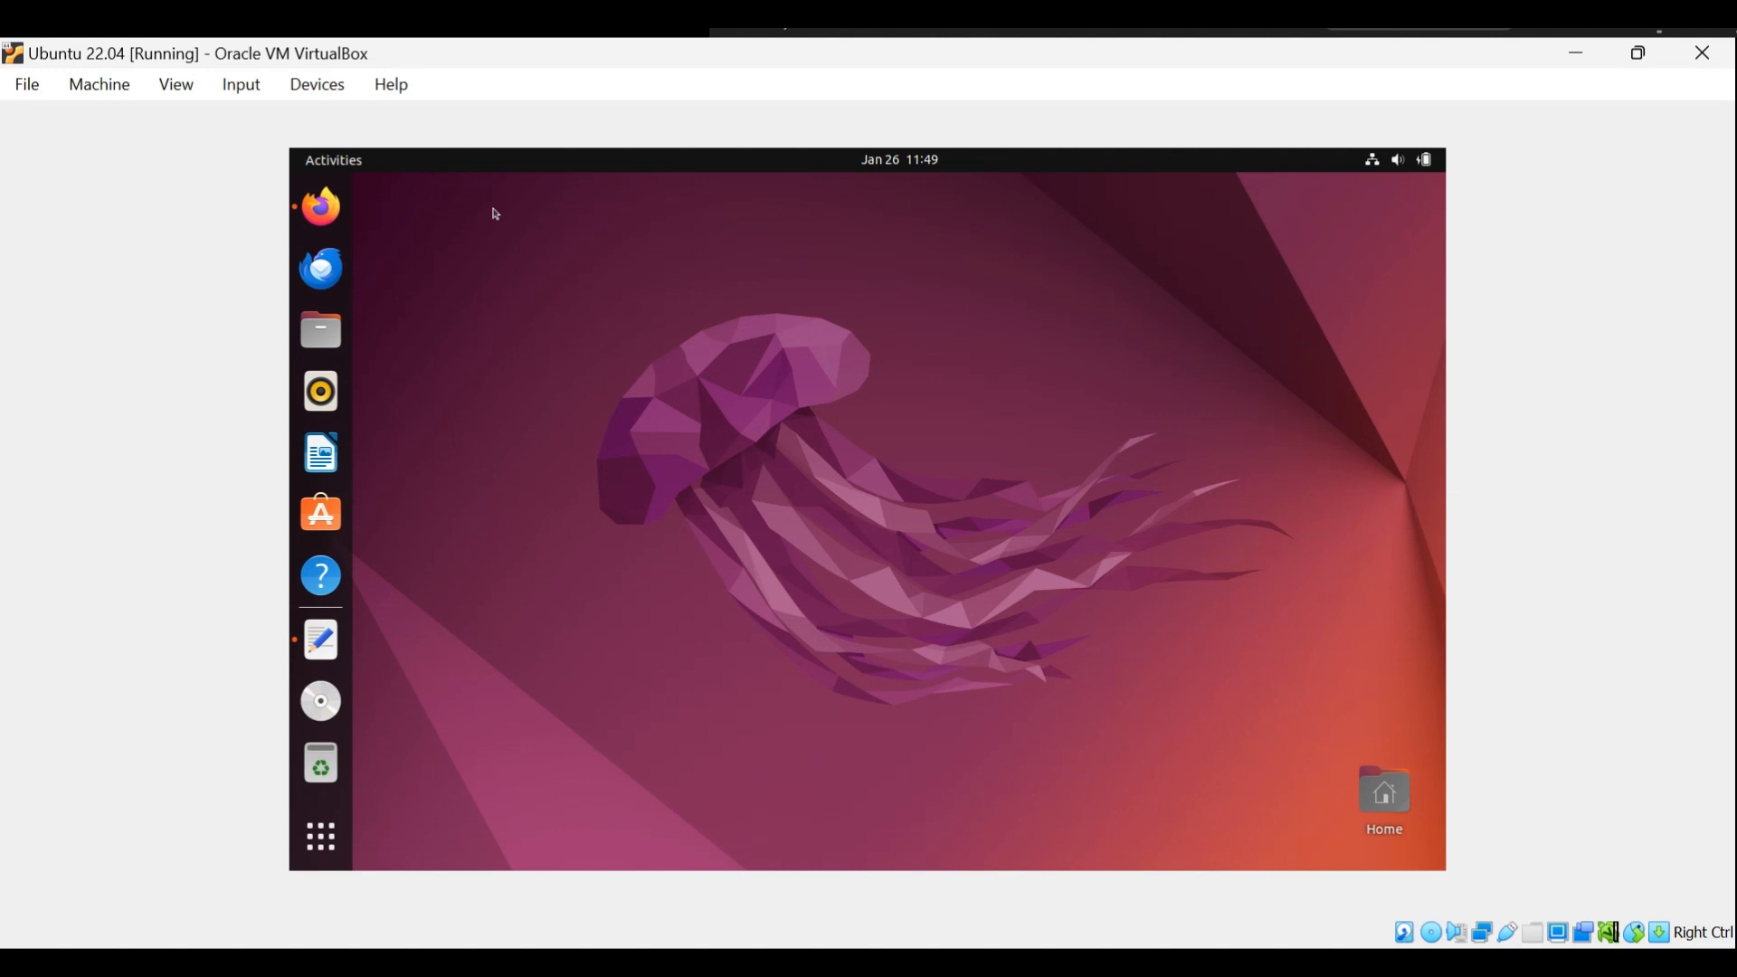
Switch to Firefox, review the Baeldung guide's section on updating Ubuntu VM software packages, and minimize the browser.
{"action": "left_click", "coordinate": [322, 217]}
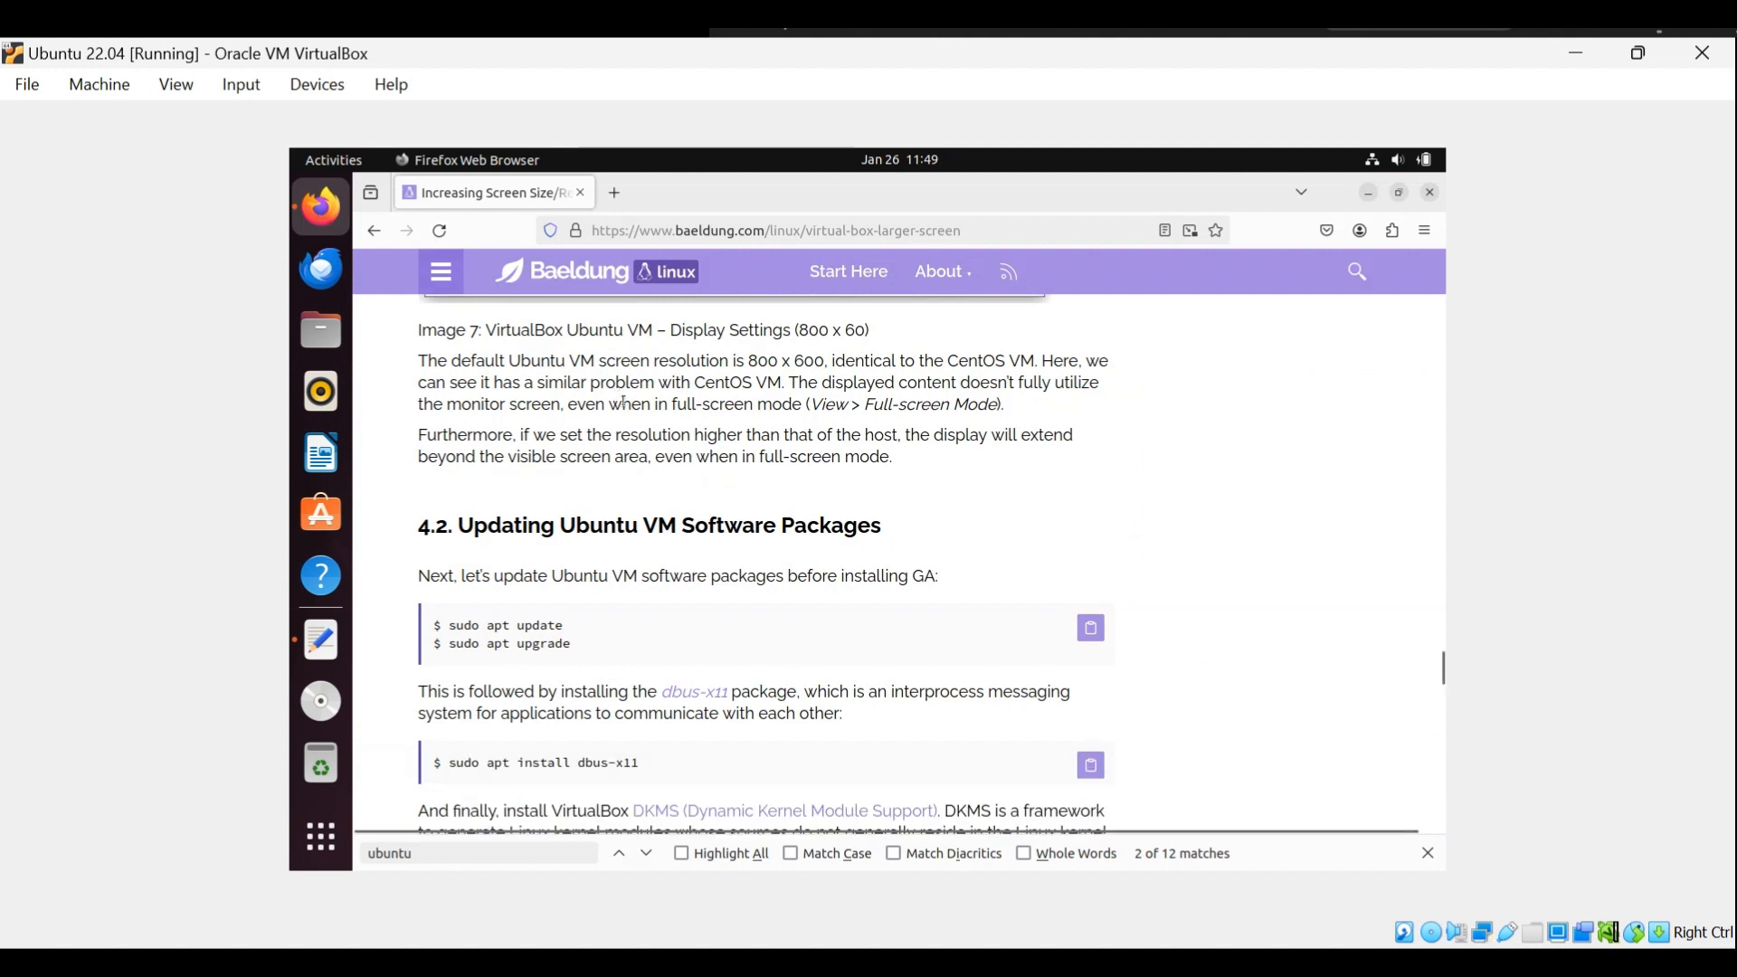
{"action": "scroll", "coordinate": [625, 406], "scroll_direction": "down", "scroll_amount": 4}
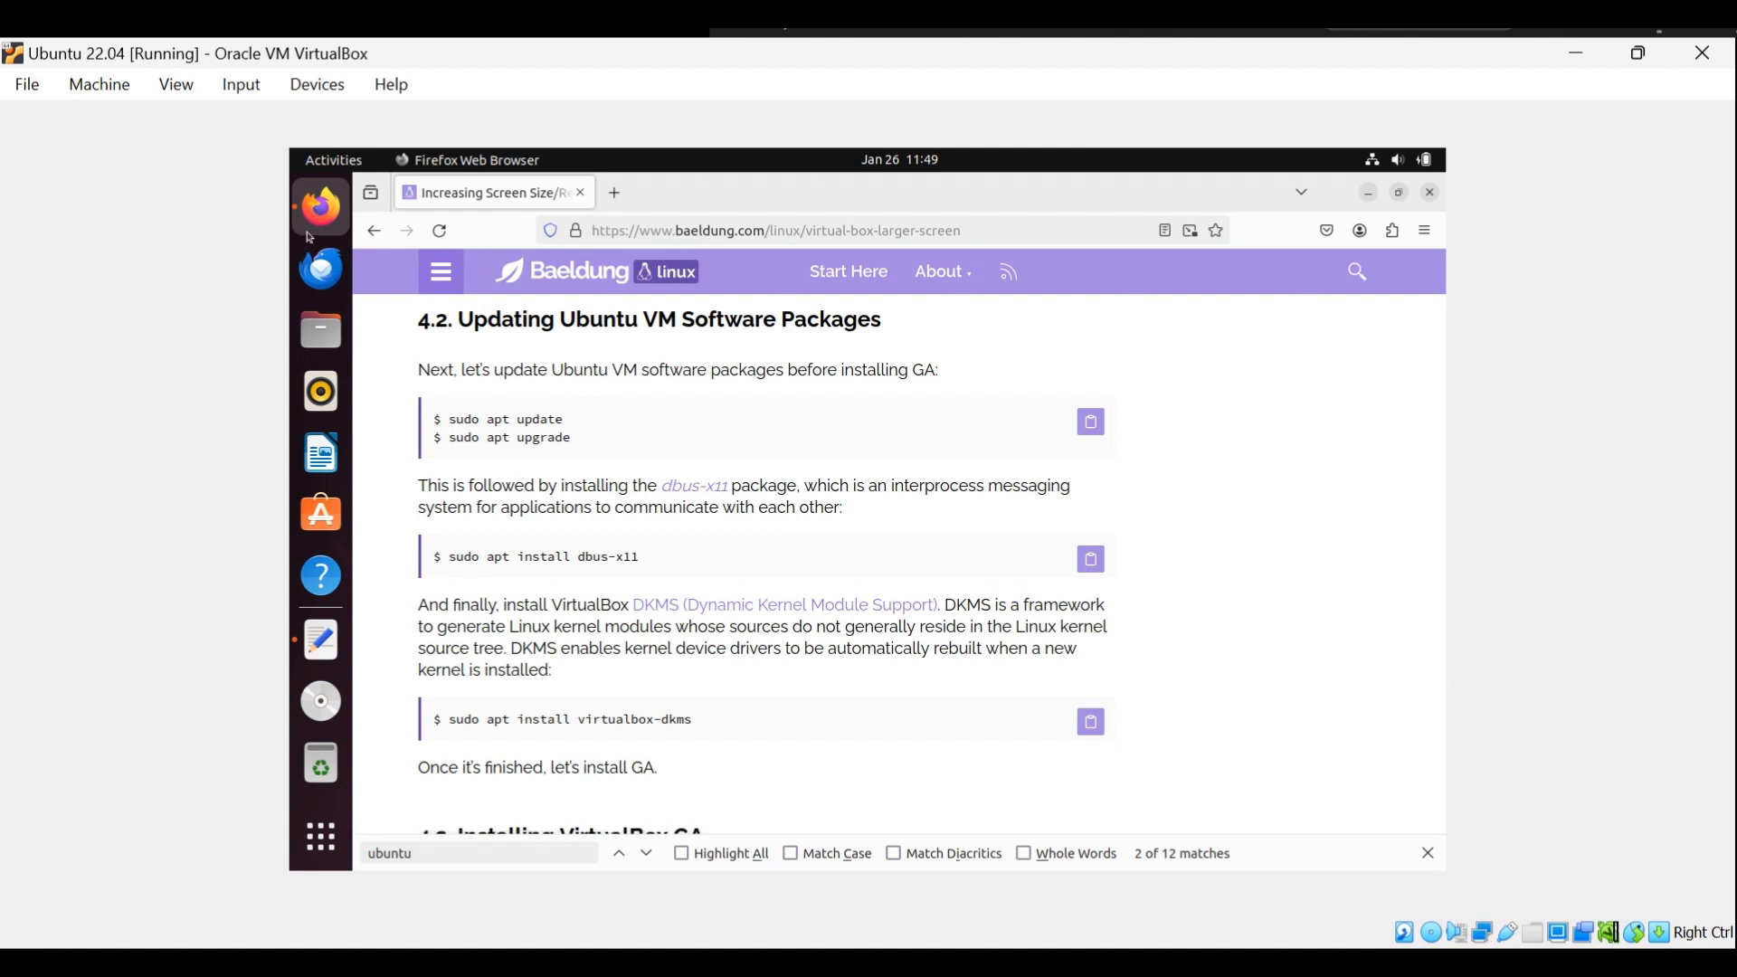
{"action": "left_click", "coordinate": [1369, 196]}
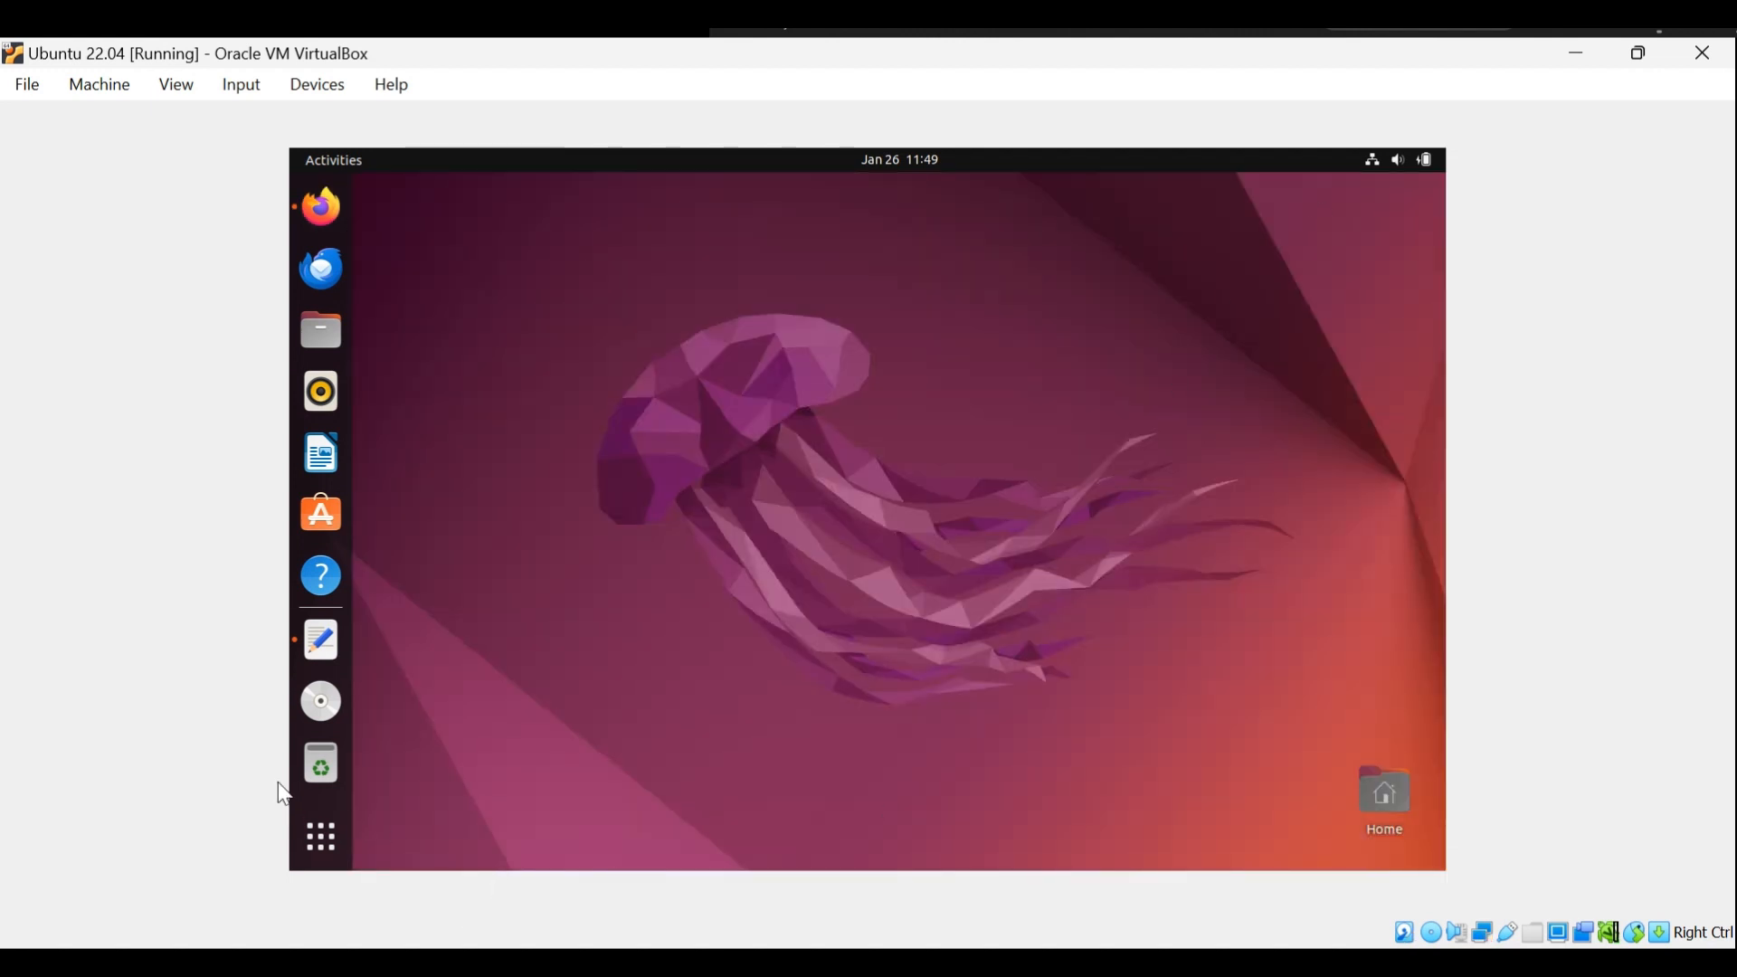
Switch to Text Editor and copy the "sudo apt update" and "sudo apt upgrade" lines from the notes.
{"action": "left_click", "coordinate": [323, 640]}
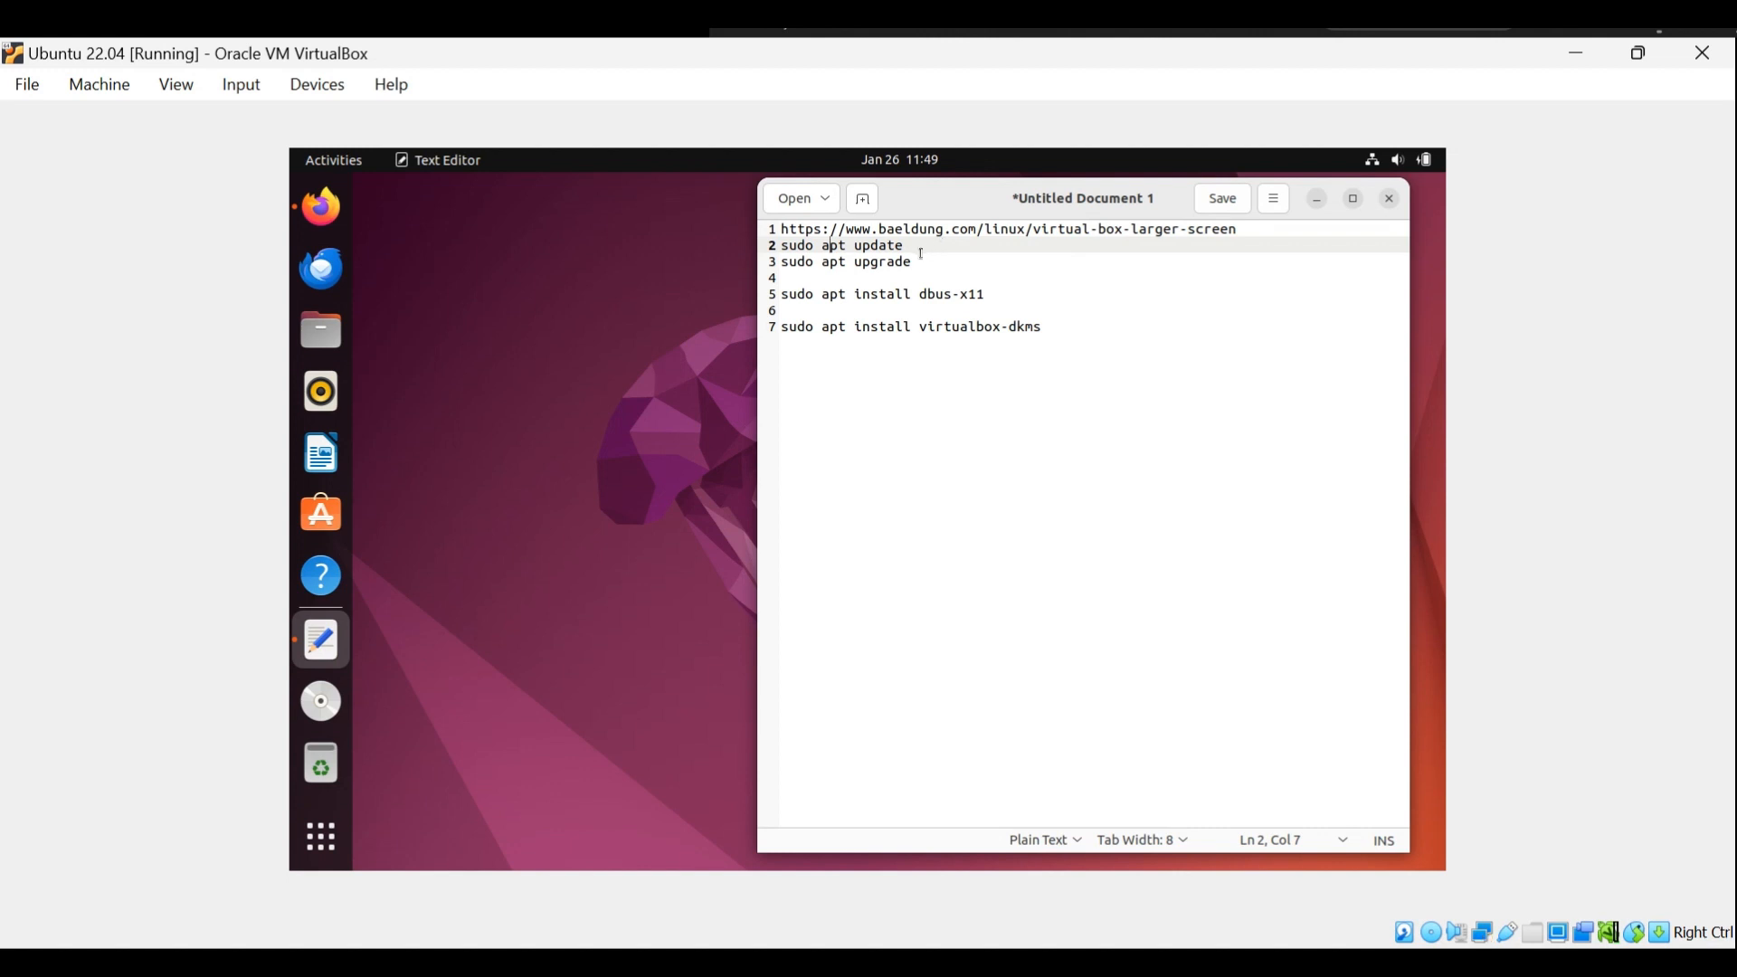
{"action": "left_click_drag", "start_coordinate": [918, 262], "coordinate": [748, 241]}
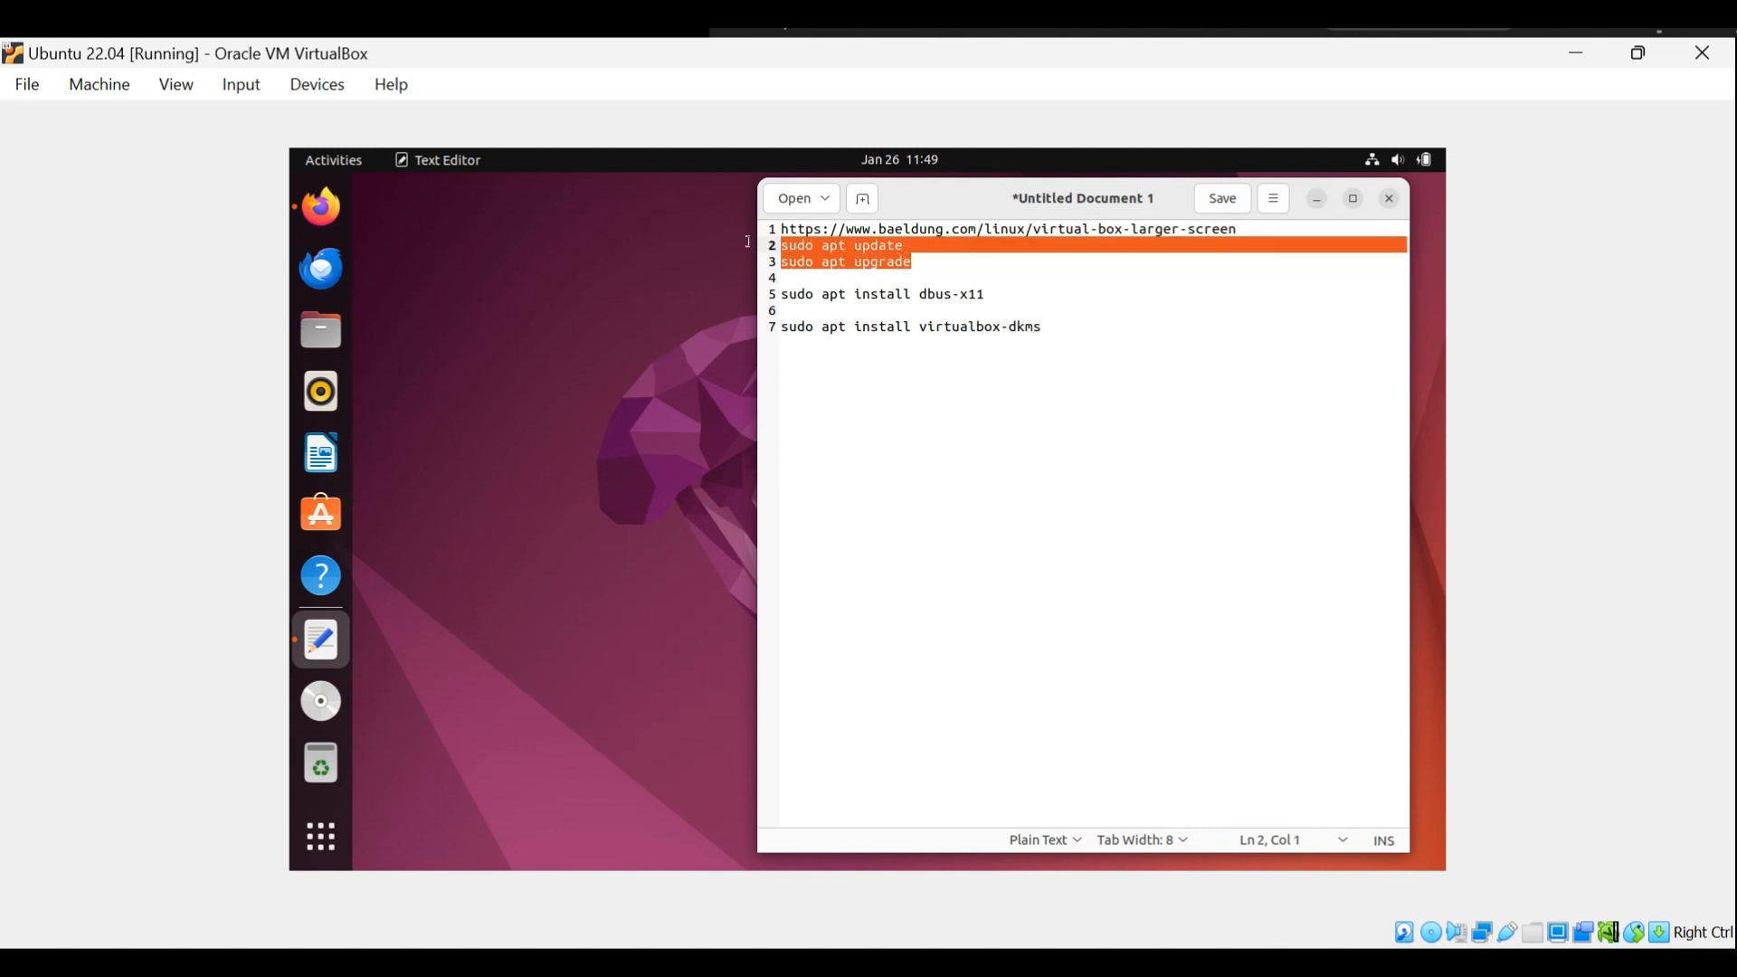
{"action": "right_click", "coordinate": [826, 259]}
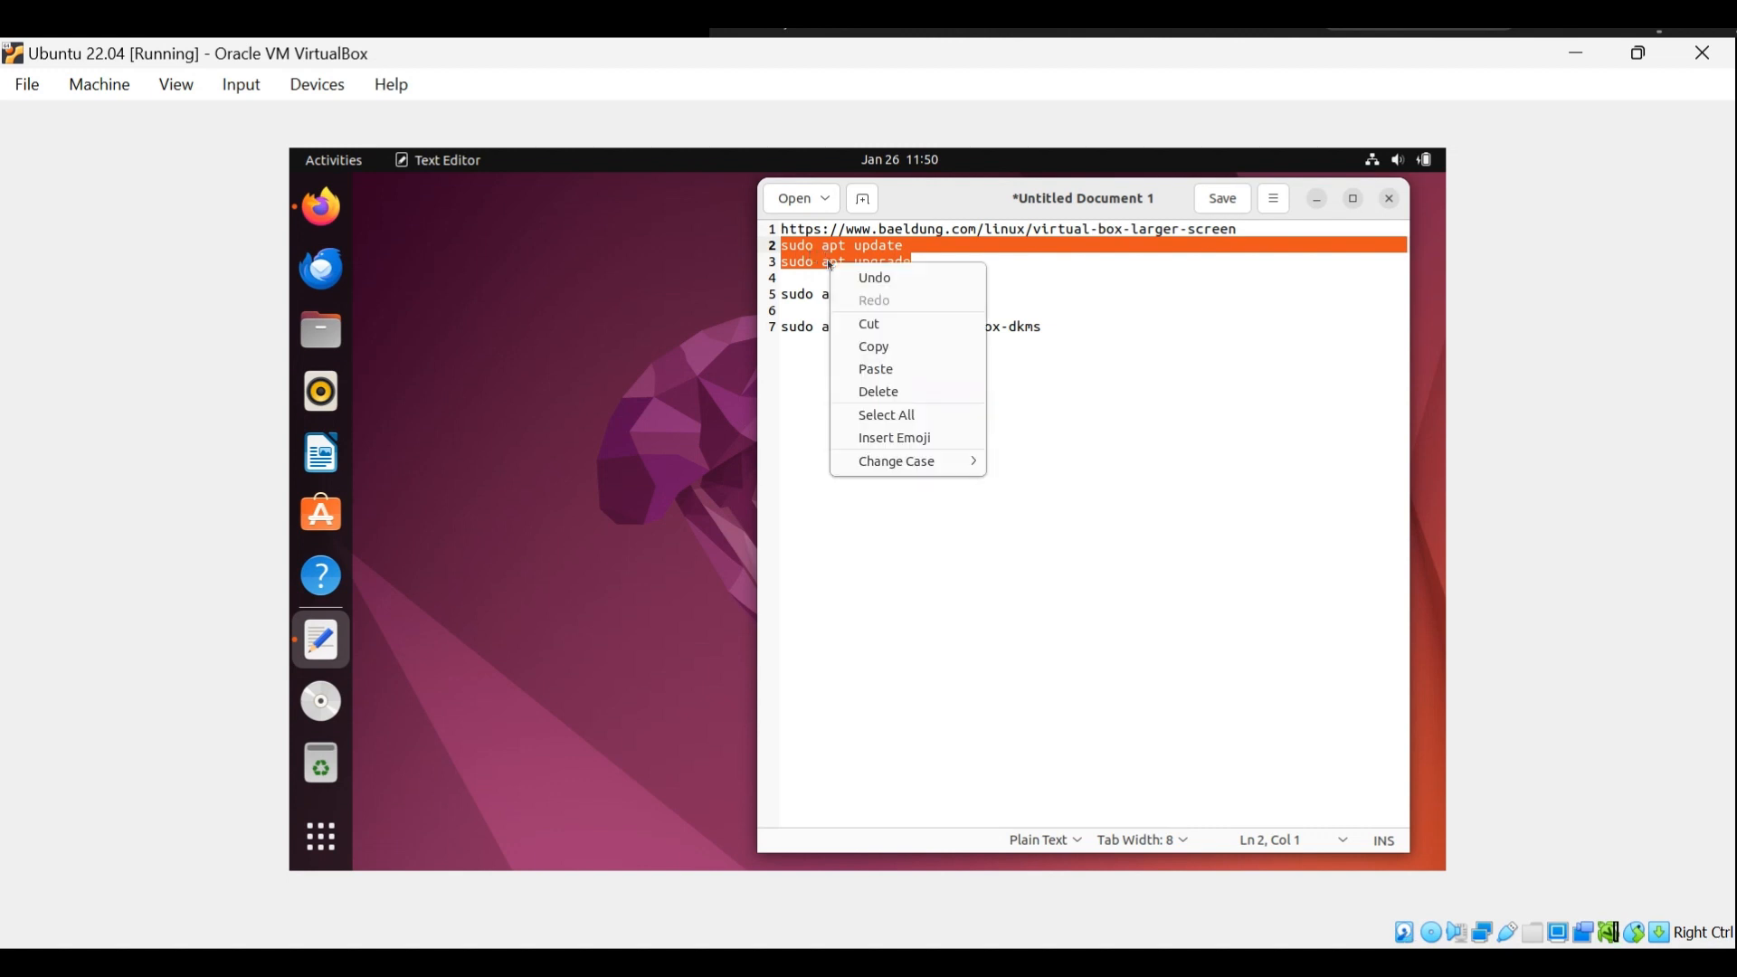
{"action": "left_click", "coordinate": [866, 350]}
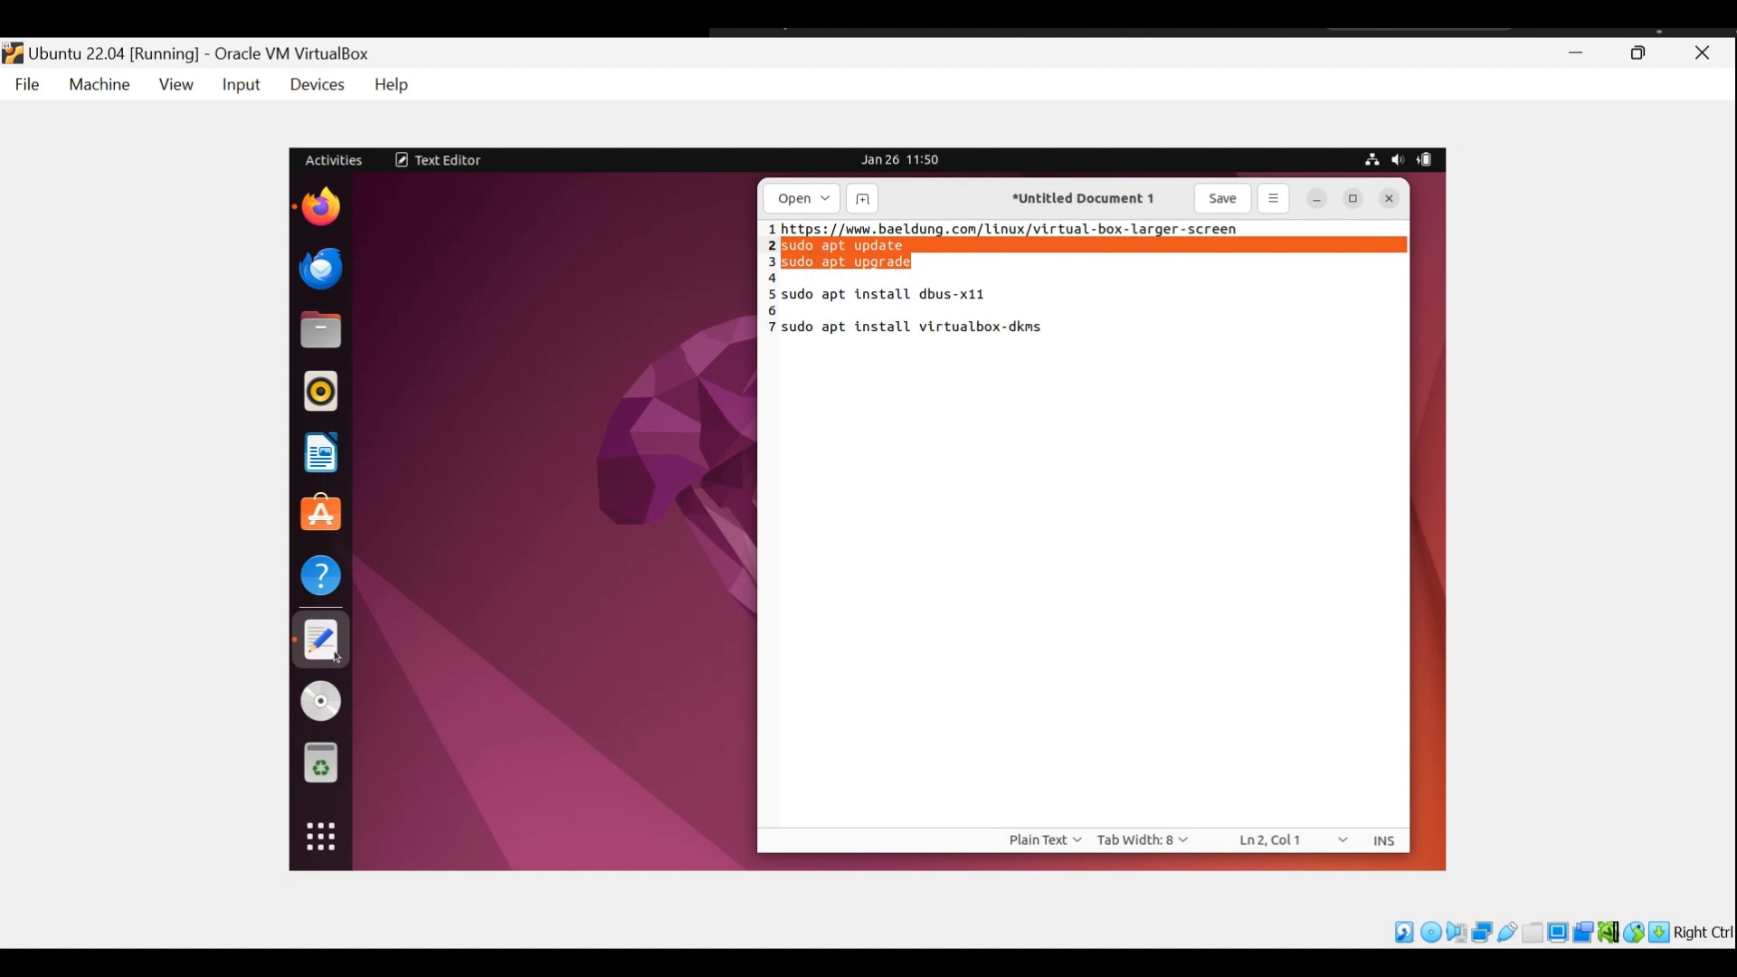
Open a terminal from the desktop, run the copied "sudo apt update" and "sudo apt upgrade" commands, and enter the sudo password.
{"action": "right_click", "coordinate": [499, 446]}
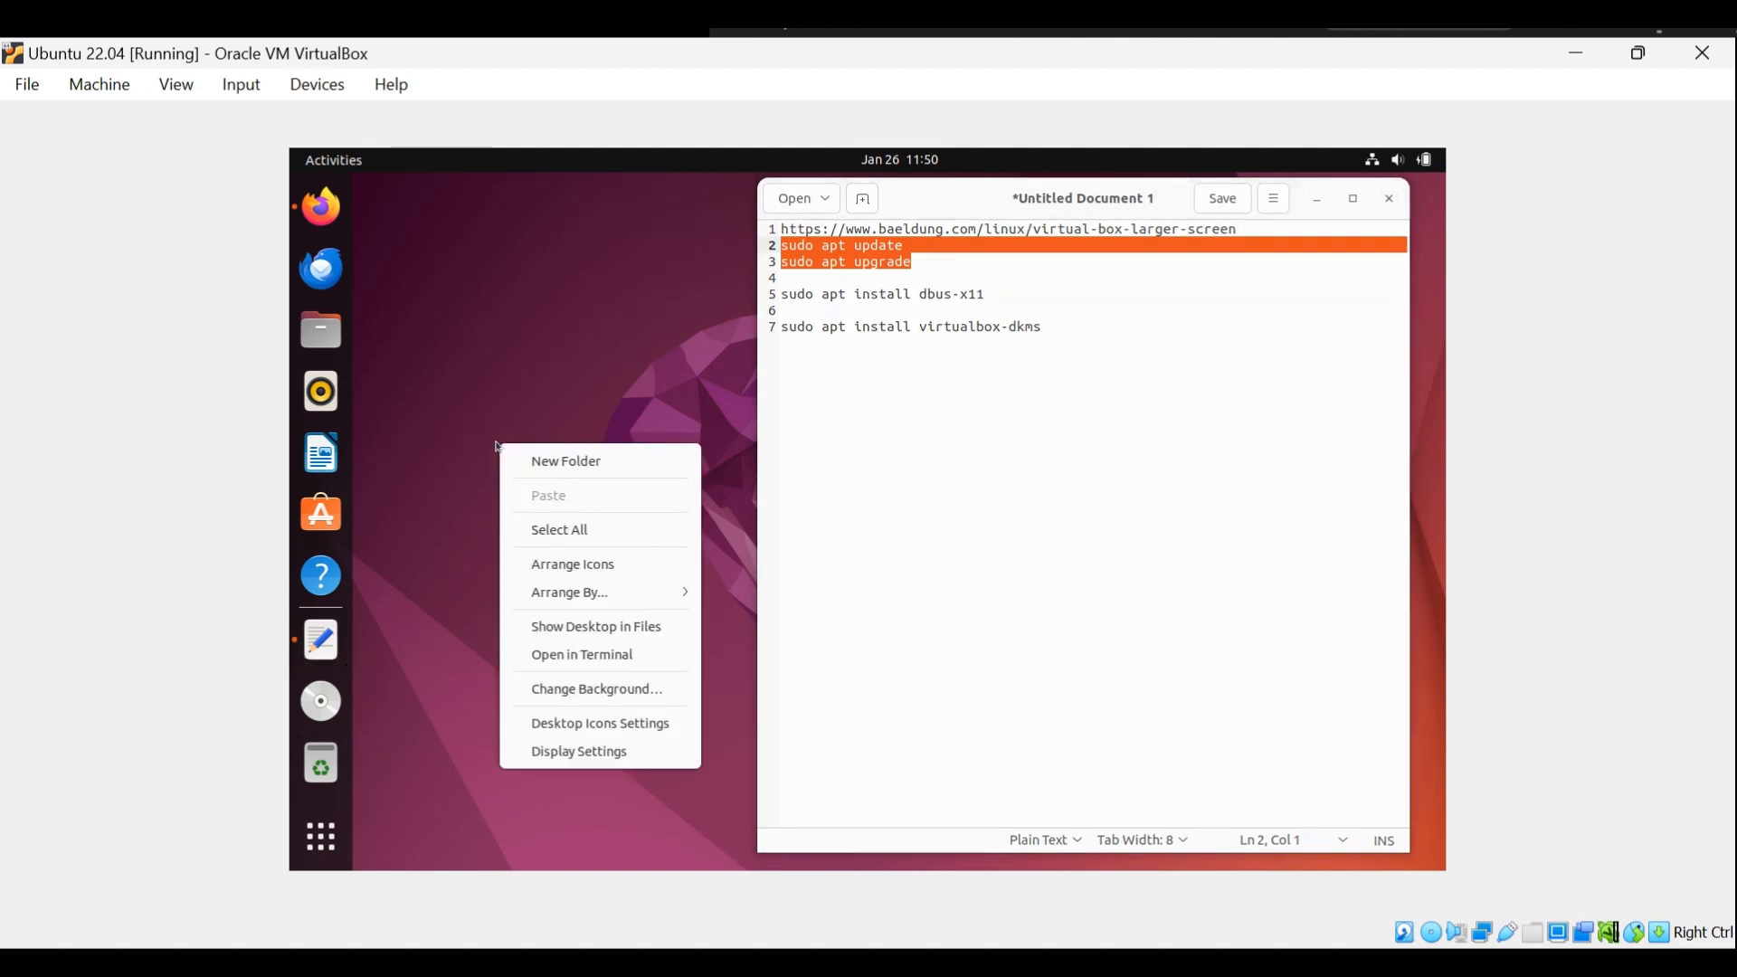
{"action": "left_click", "coordinate": [569, 657]}
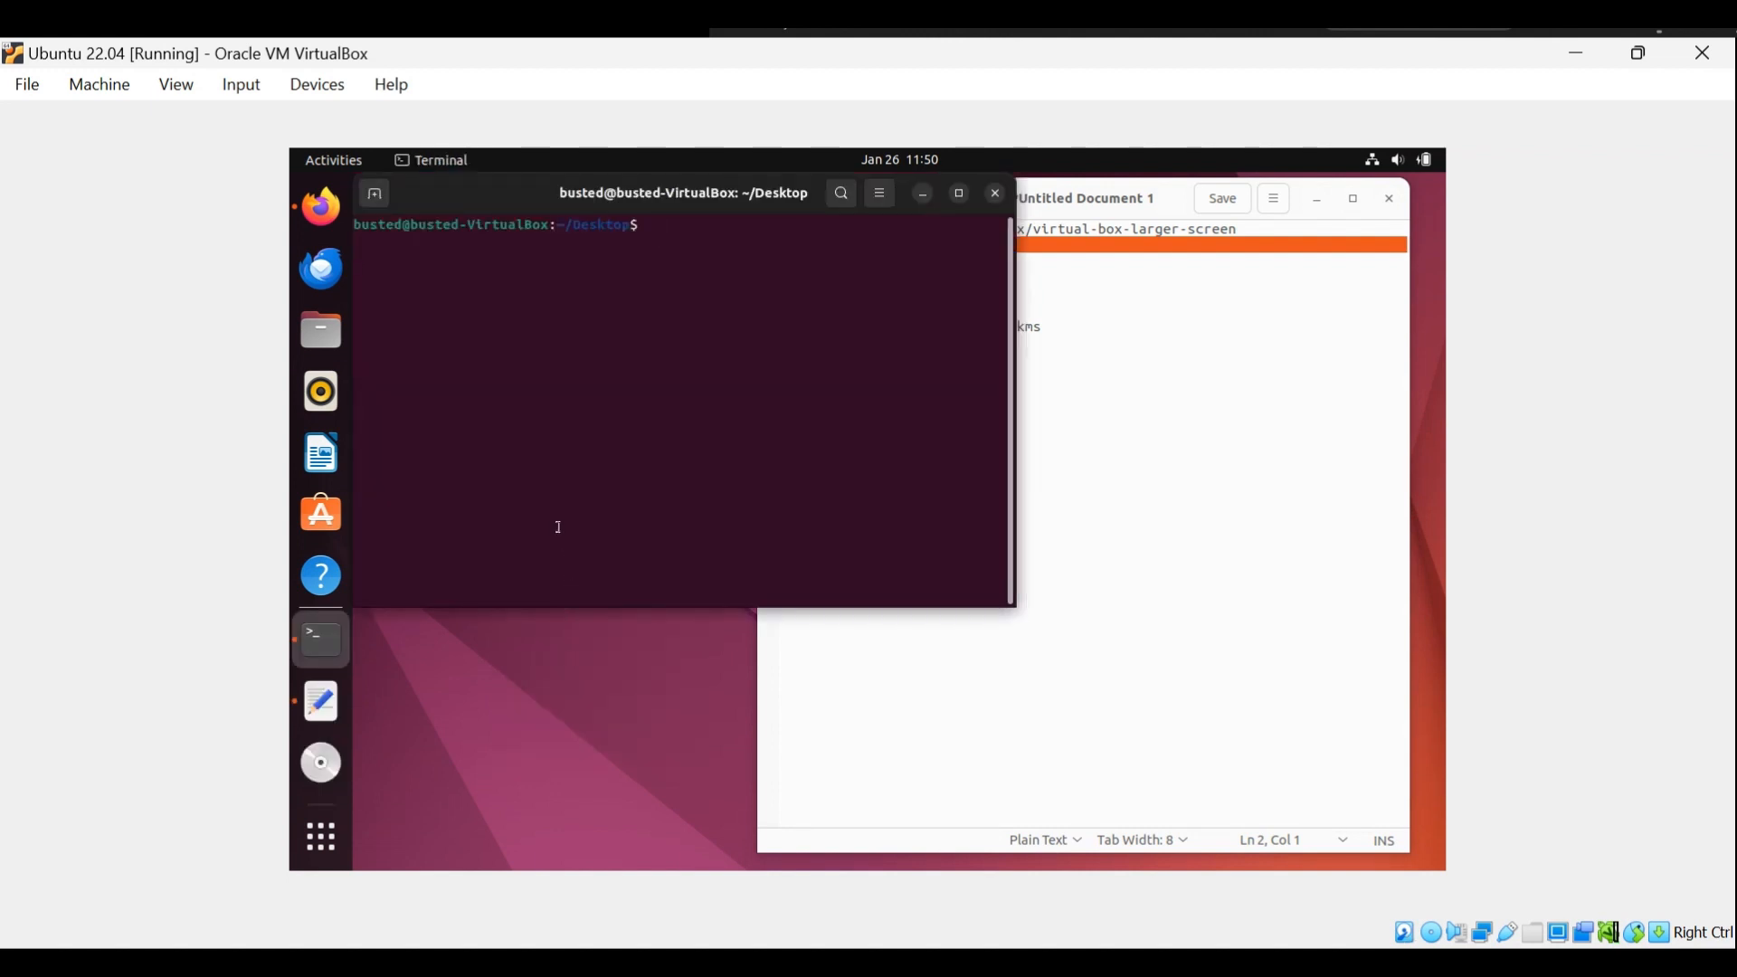
{"action": "right_click", "coordinate": [527, 464]}
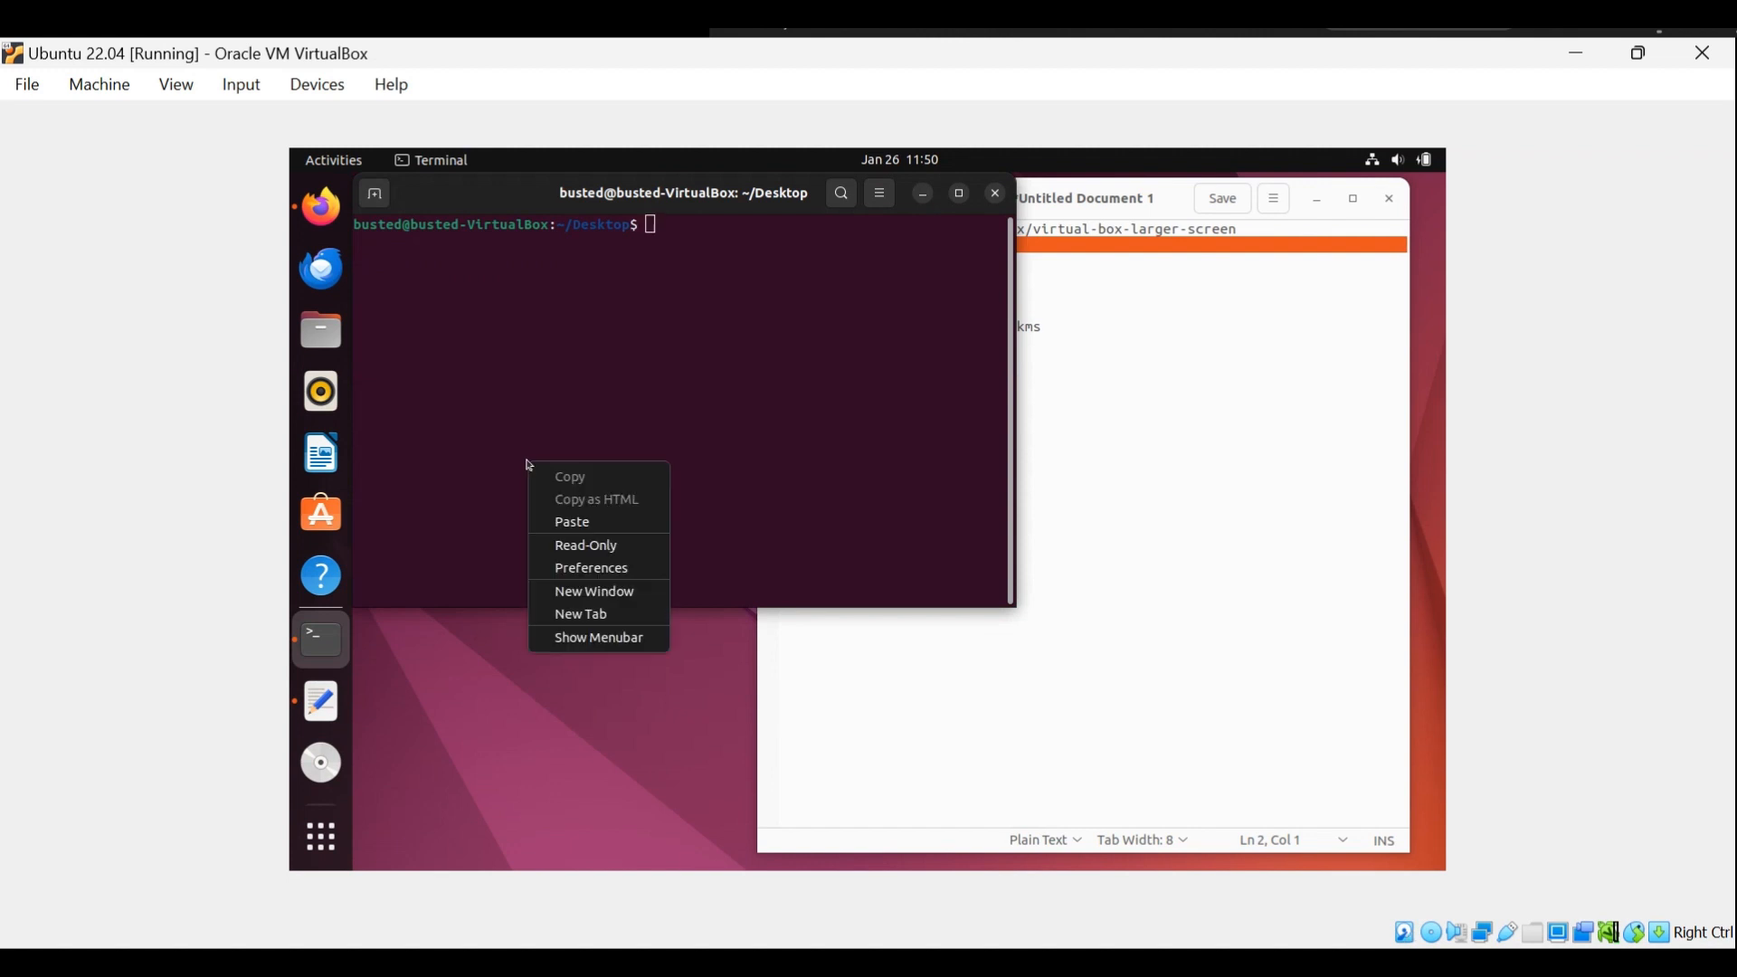
{"action": "left_click", "coordinate": [562, 518]}
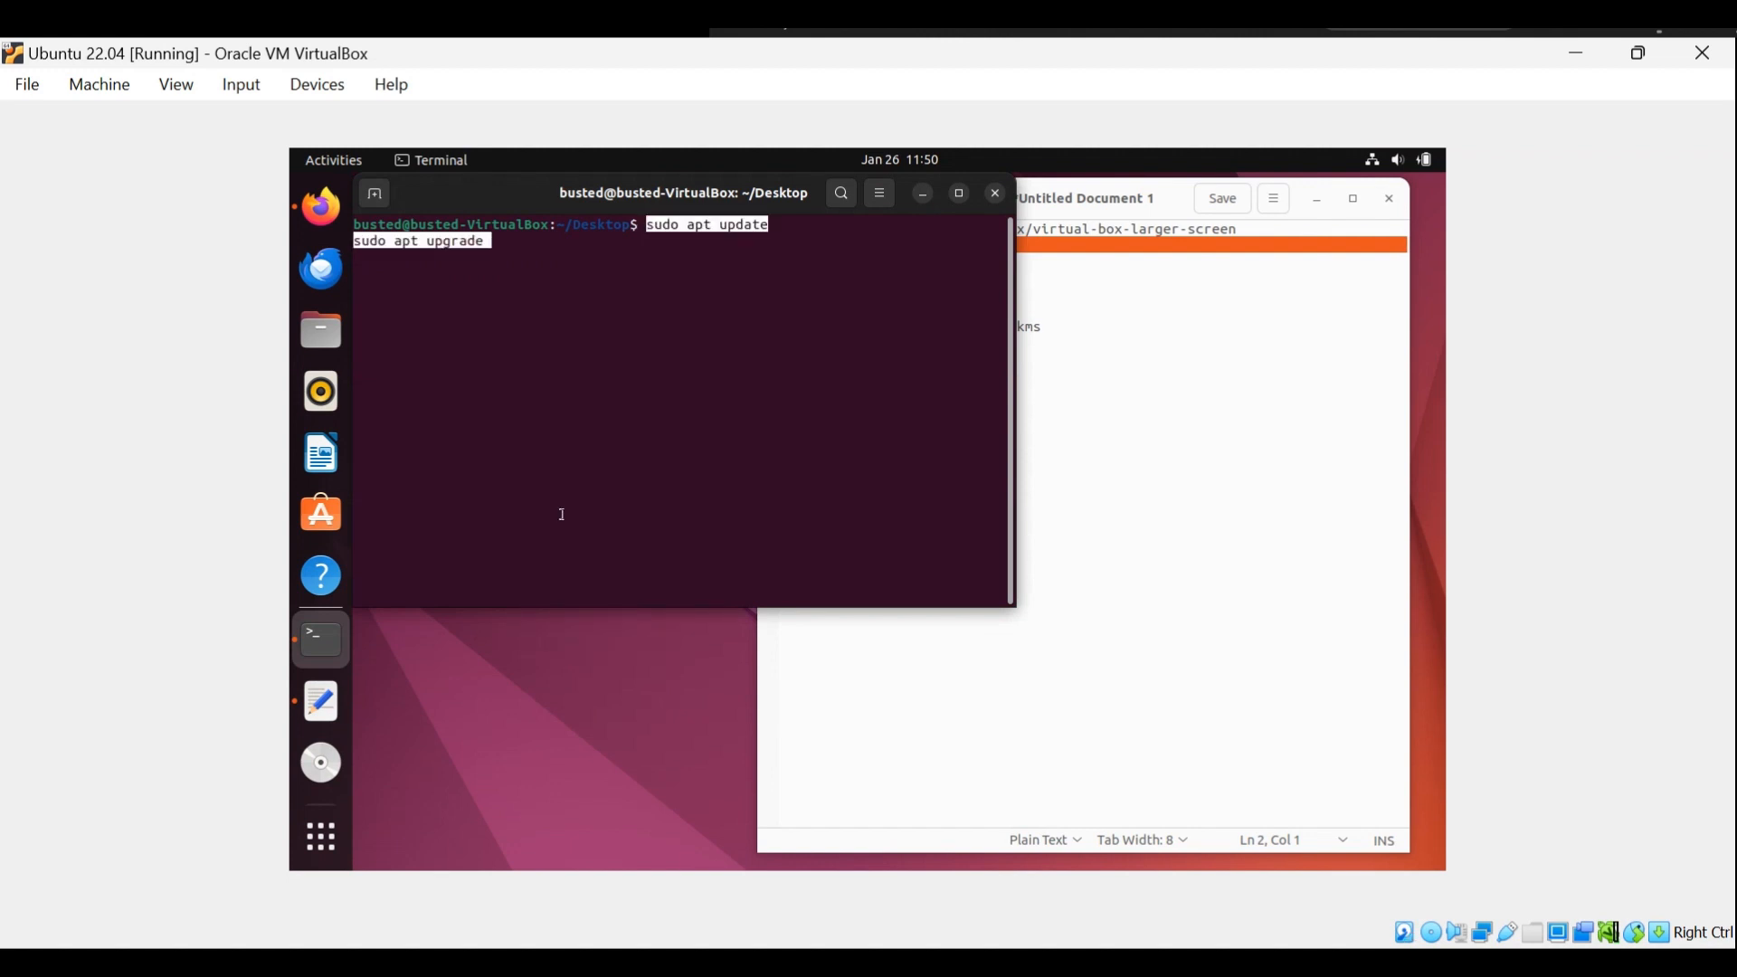
{"action": "key", "text": "Return"}
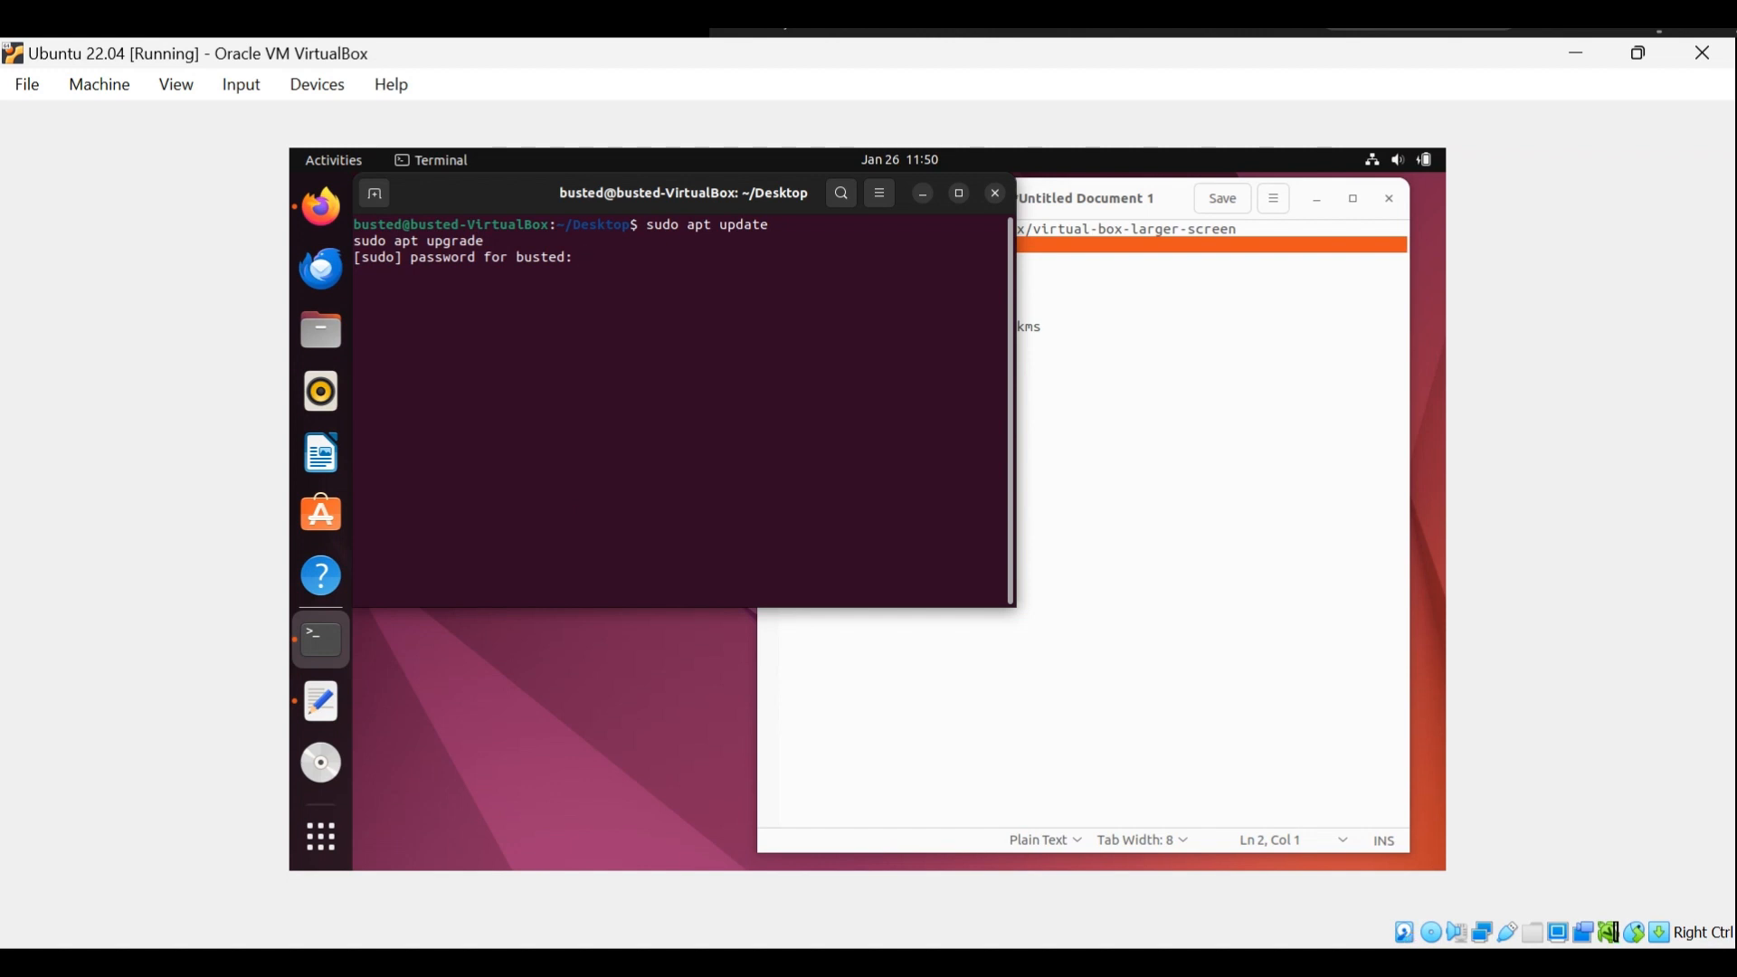
{"action": "key", "text": "Return"}
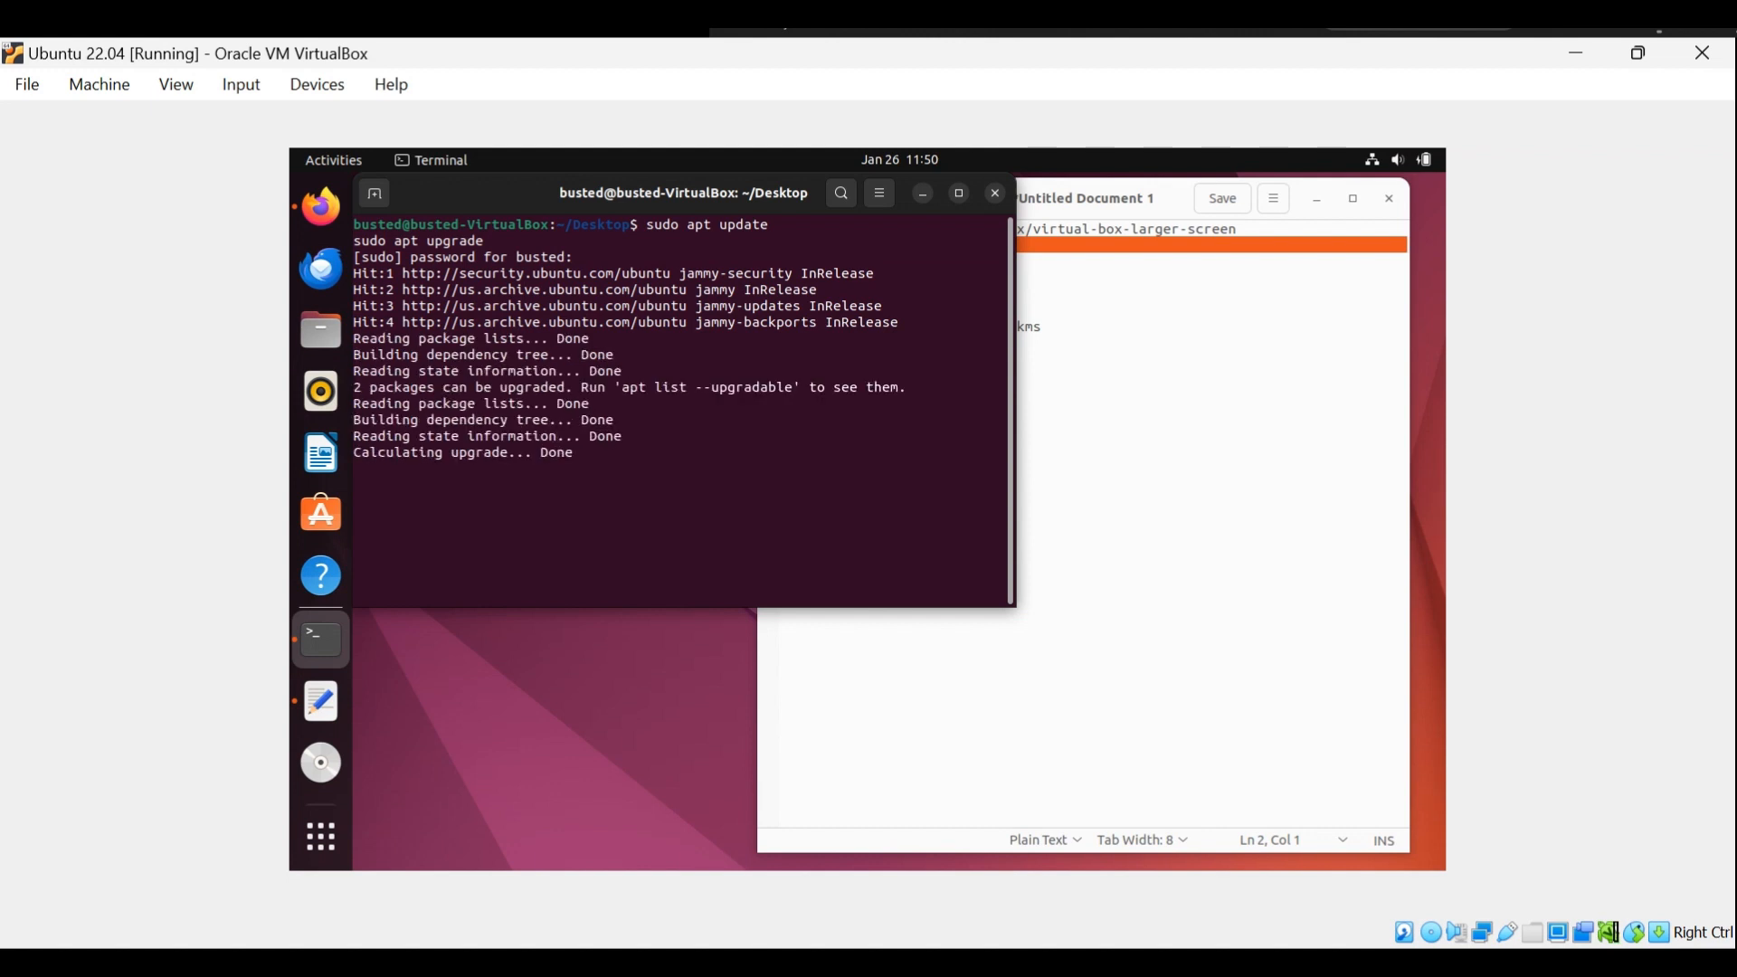
Copy "sudo apt install dbus-x11" from the text notes and run it in the terminal.
{"action": "left_click", "coordinate": [1144, 711]}
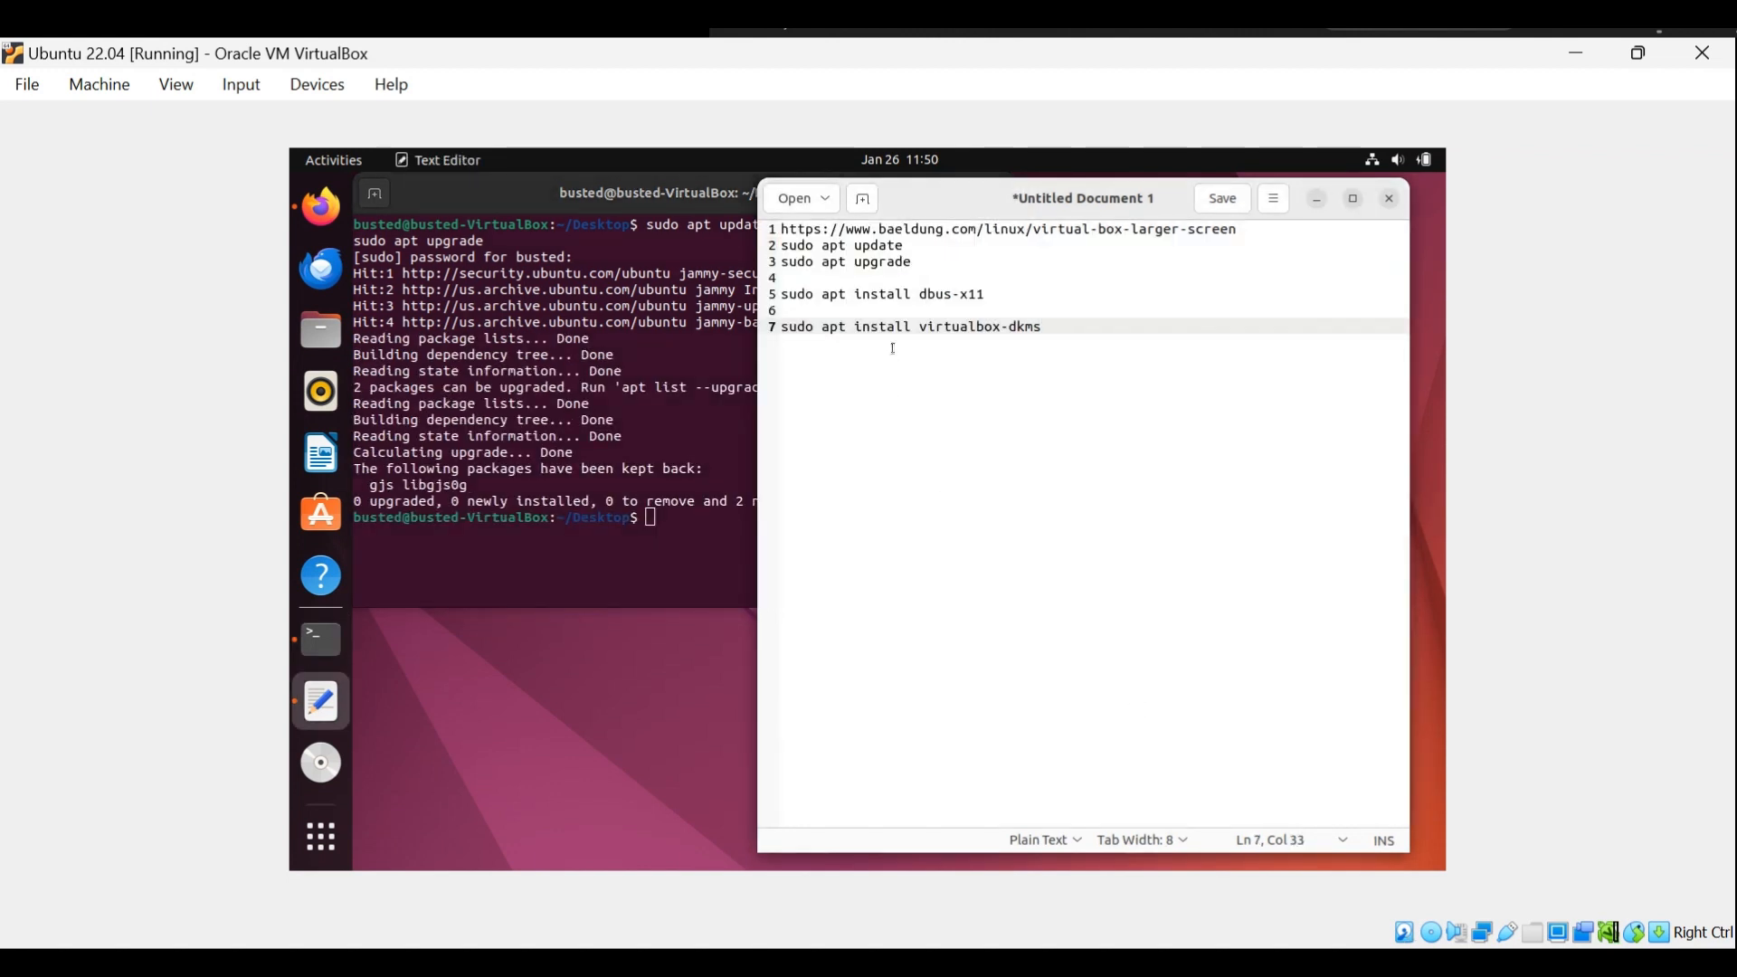
{"action": "triple_click", "coordinate": [824, 294]}
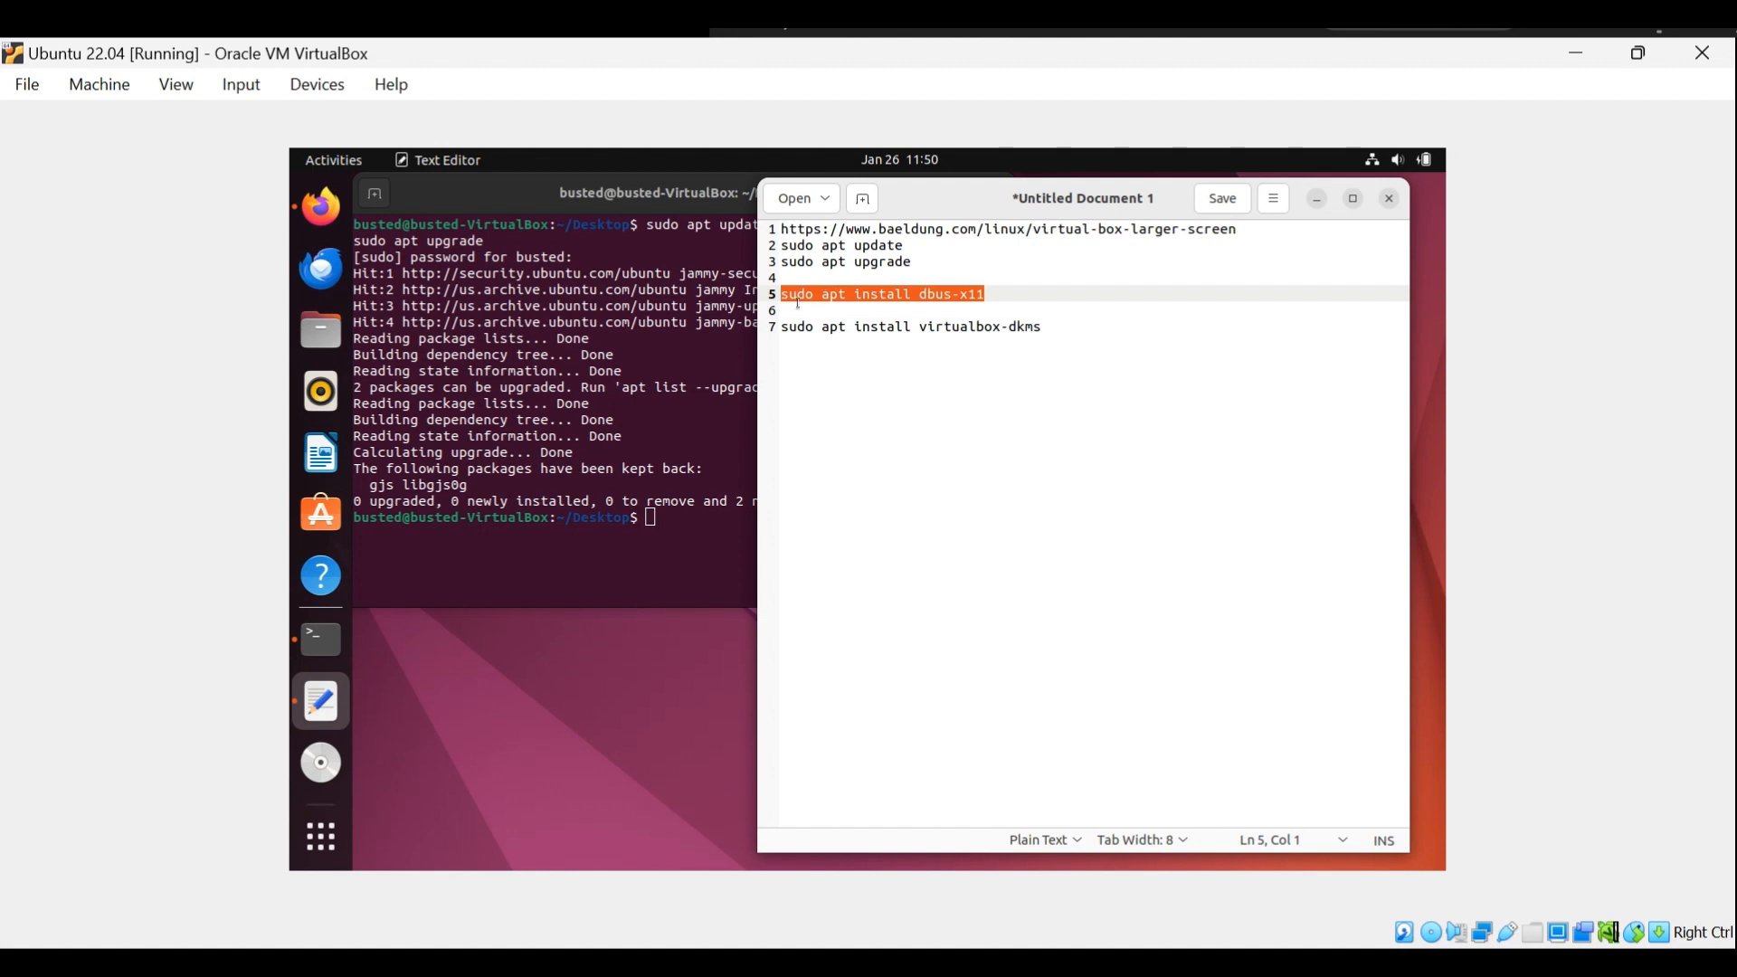
{"action": "left_click", "coordinate": [503, 407]}
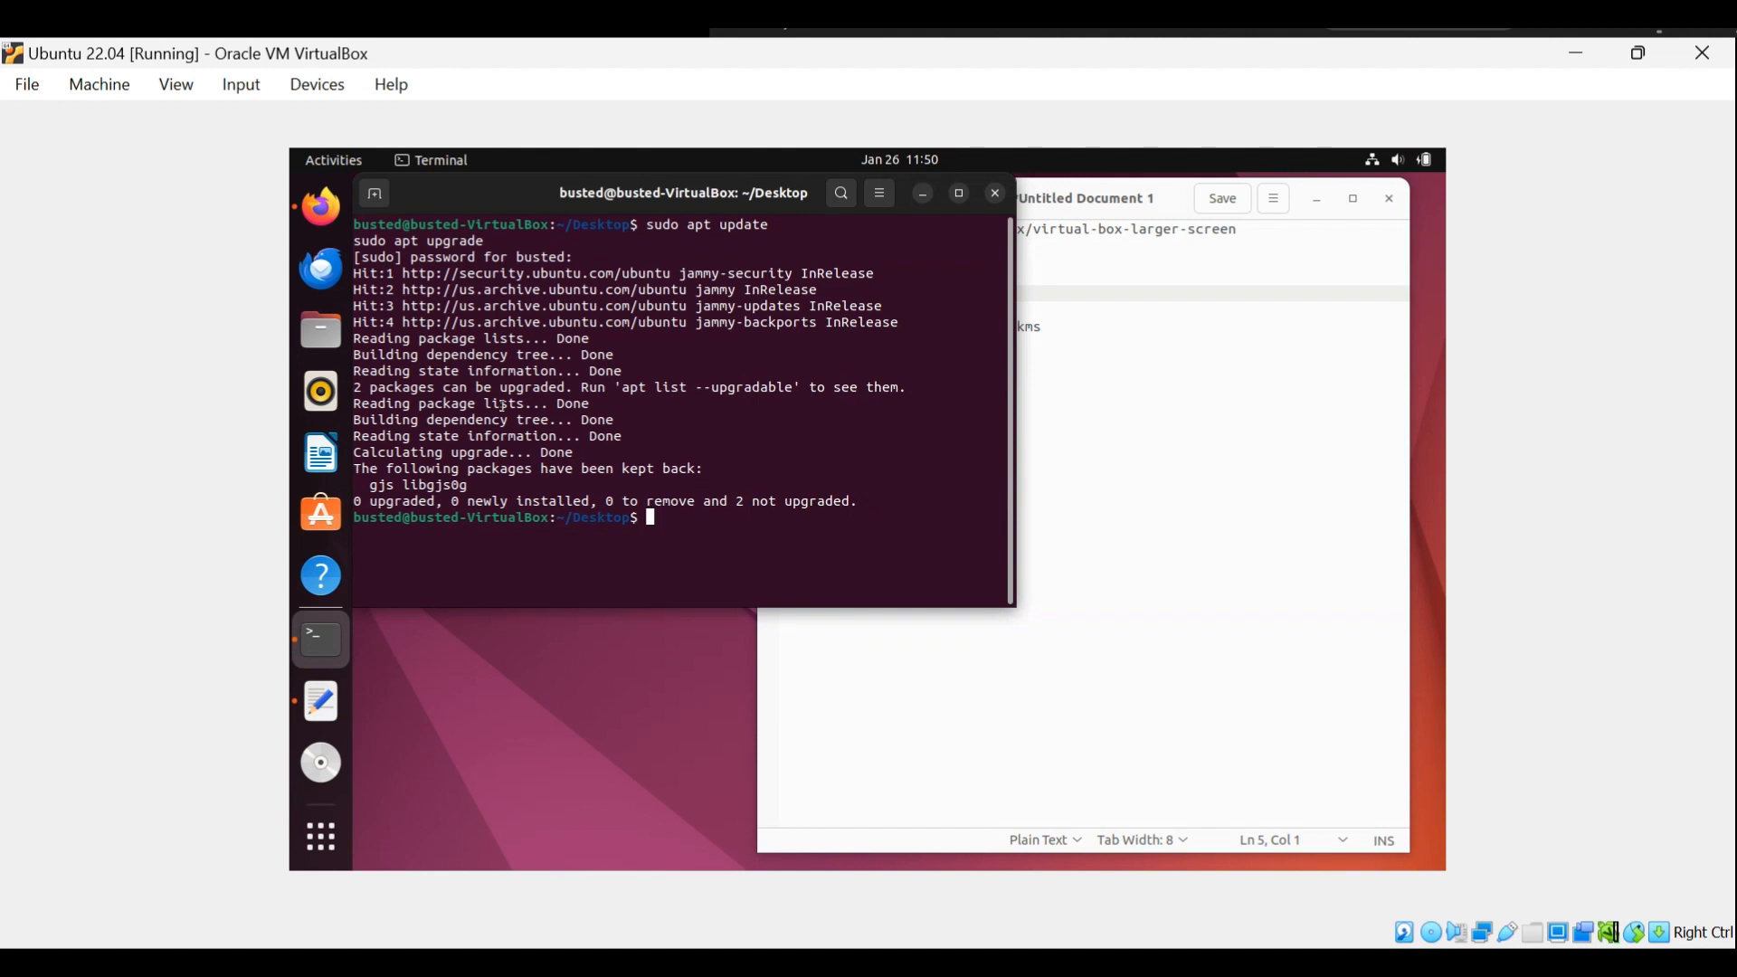
{"action": "right_click", "coordinate": [504, 409]}
{"action": "left_click", "coordinate": [568, 471]}
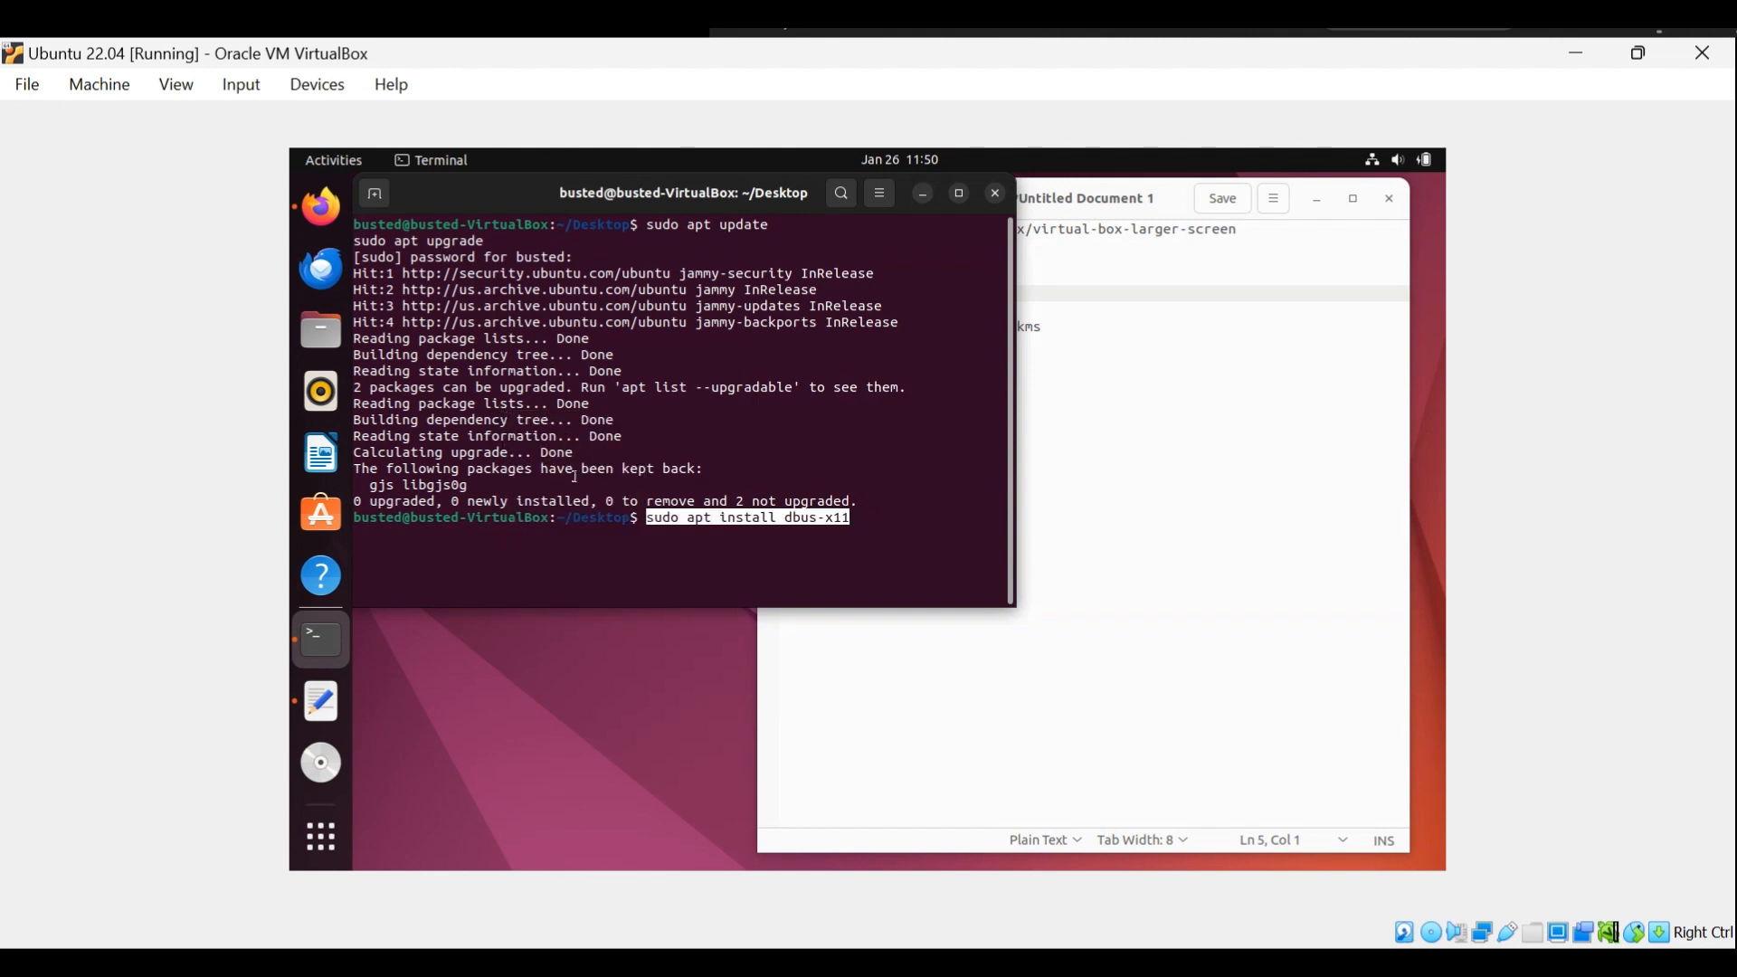
{"action": "key", "text": "Return"}
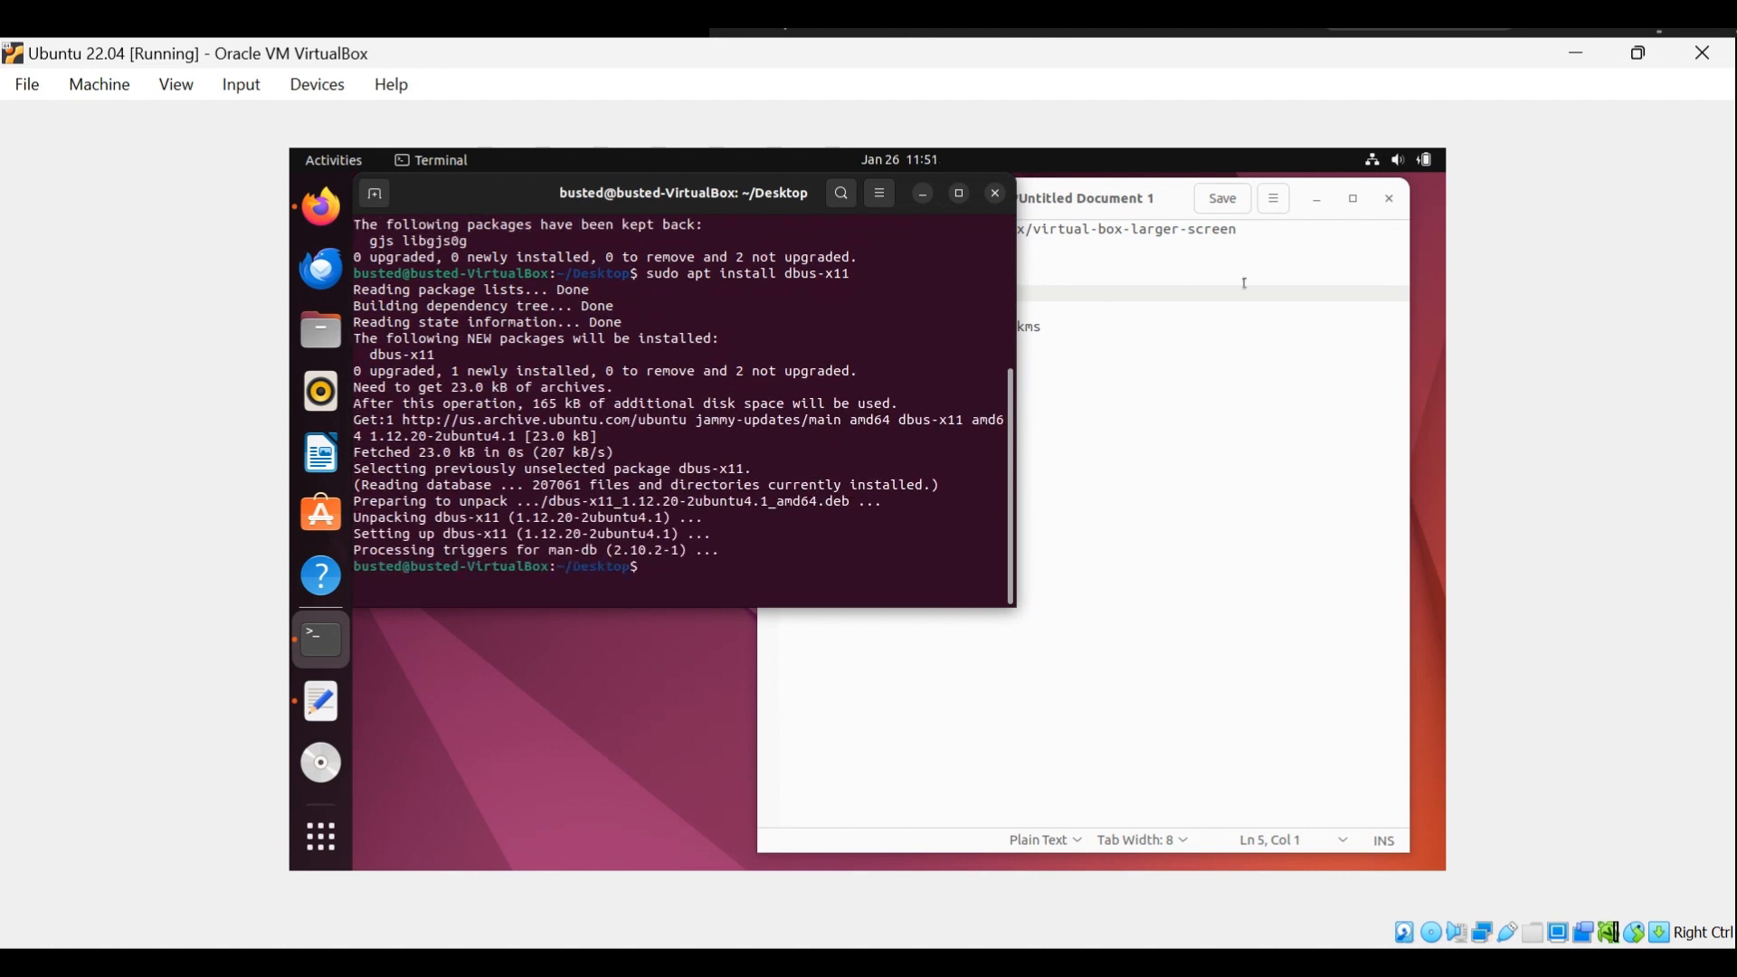
Copy "sudo apt install virtualbox-dkms" from the text notes and run it in the terminal.
{"action": "left_click", "coordinate": [1088, 315]}
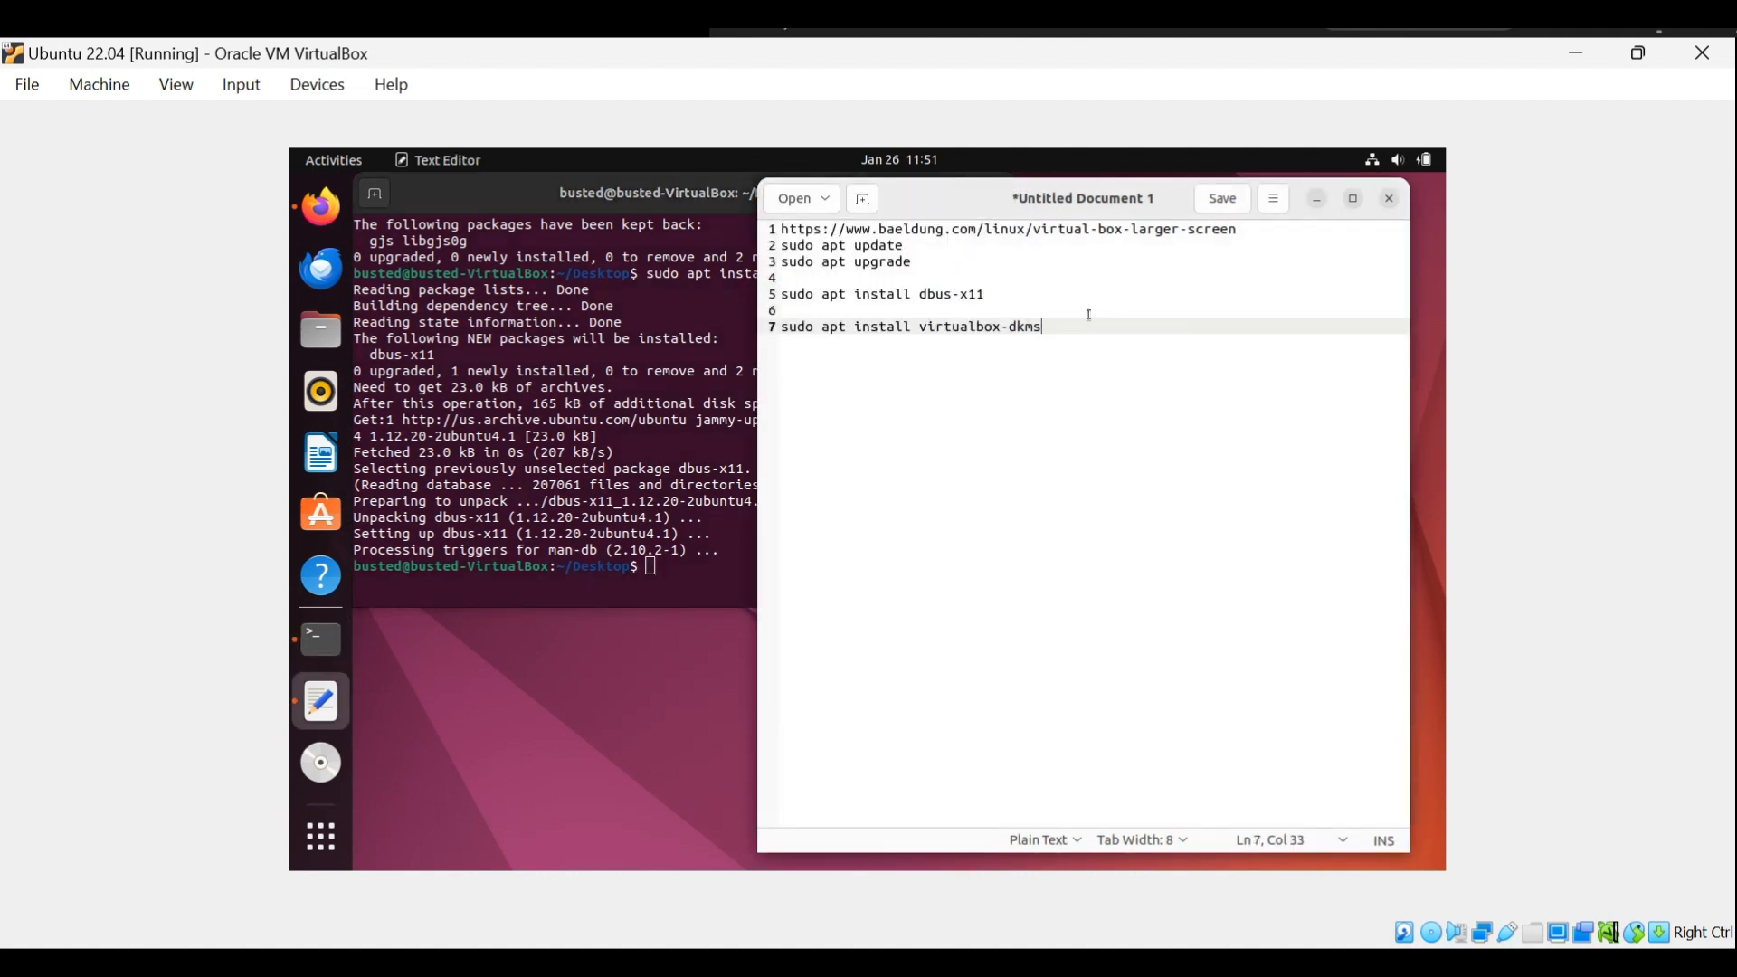
{"action": "triple_click", "coordinate": [924, 326]}
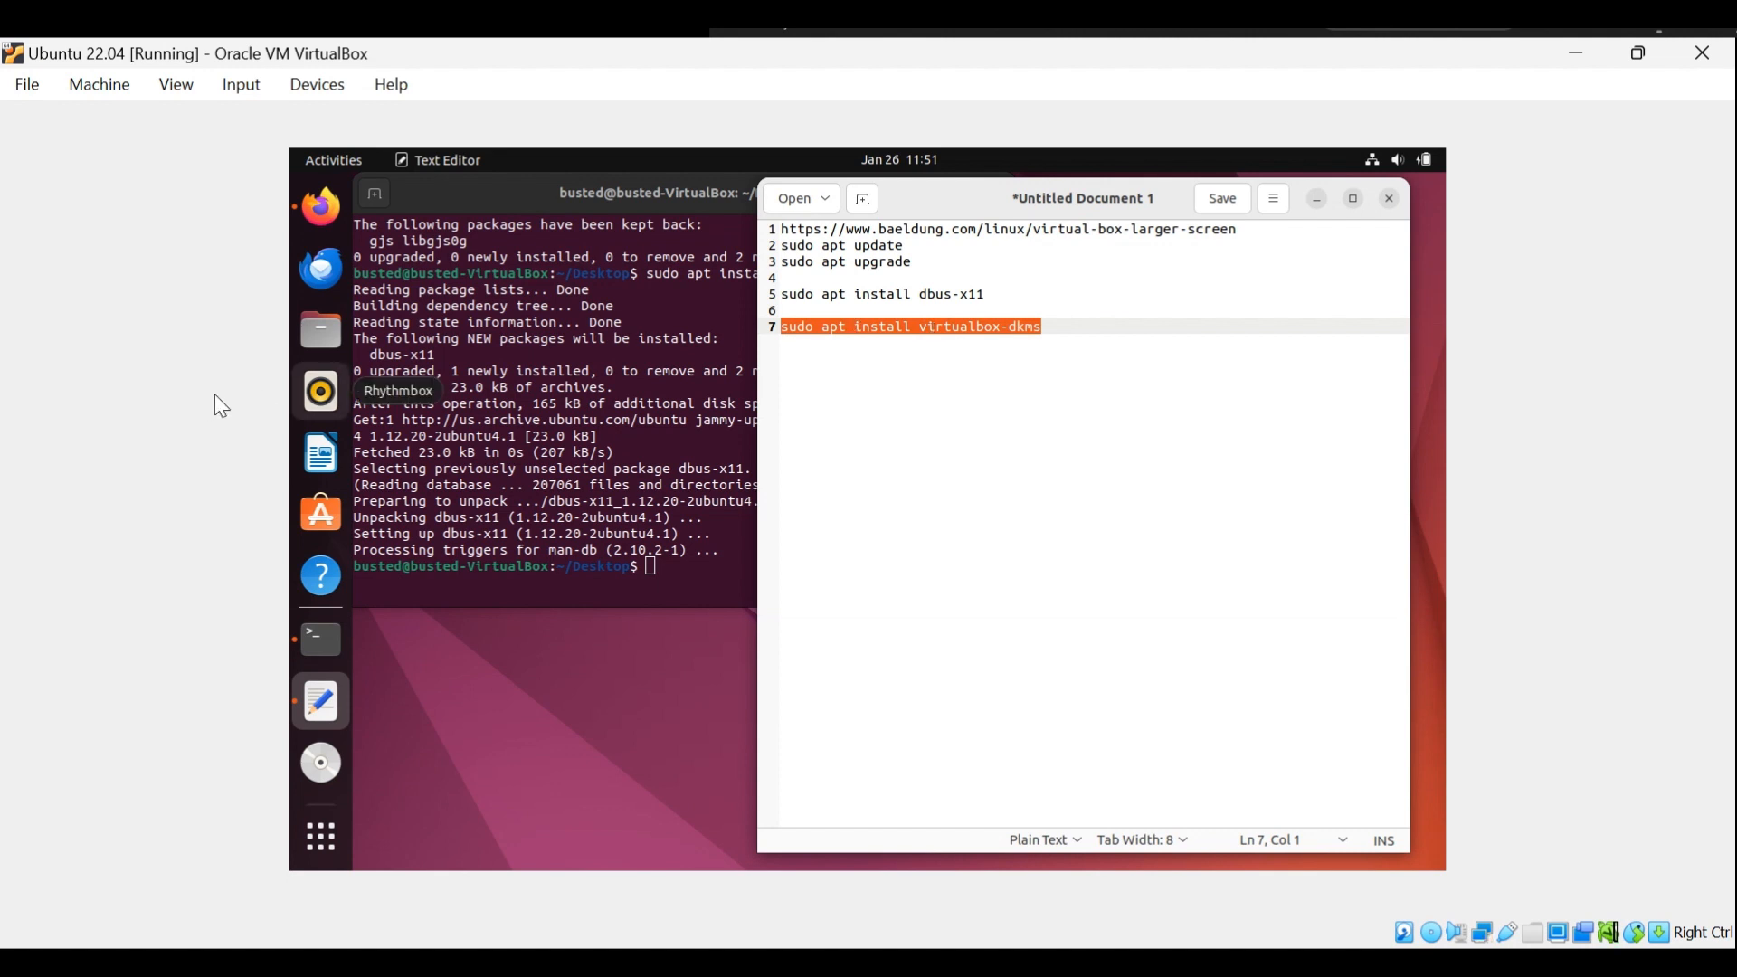
{"action": "left_click", "coordinate": [524, 420]}
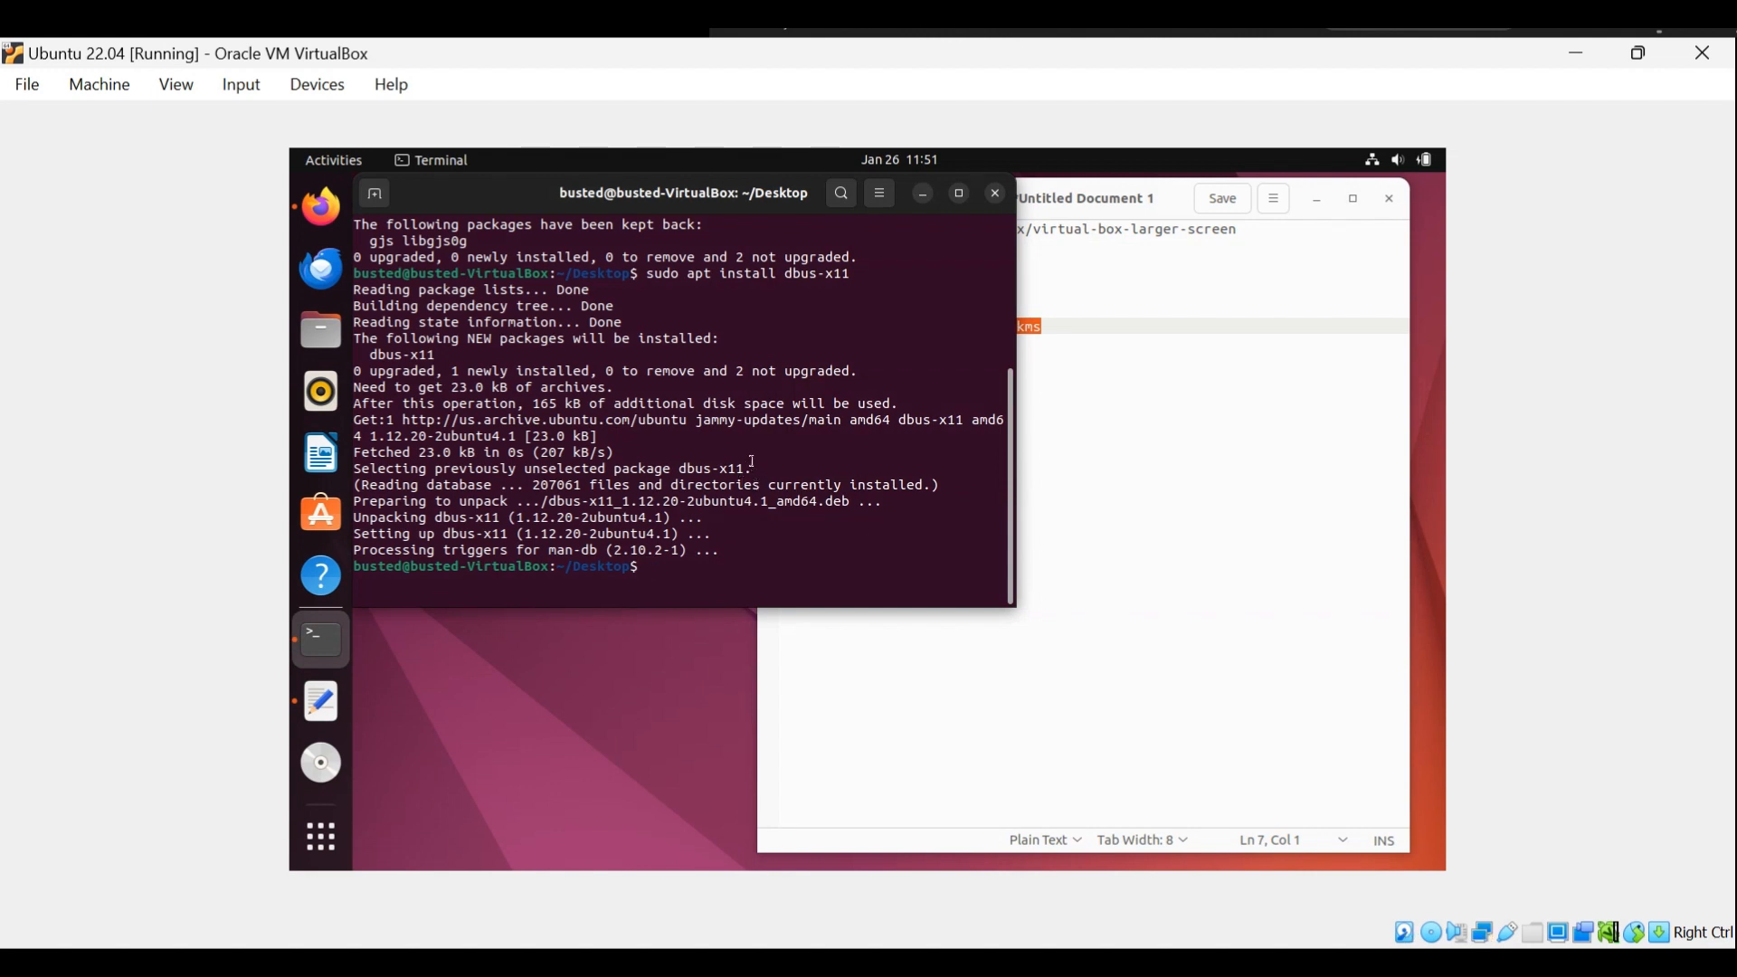
{"action": "key", "text": "ctrl+shift+v"}
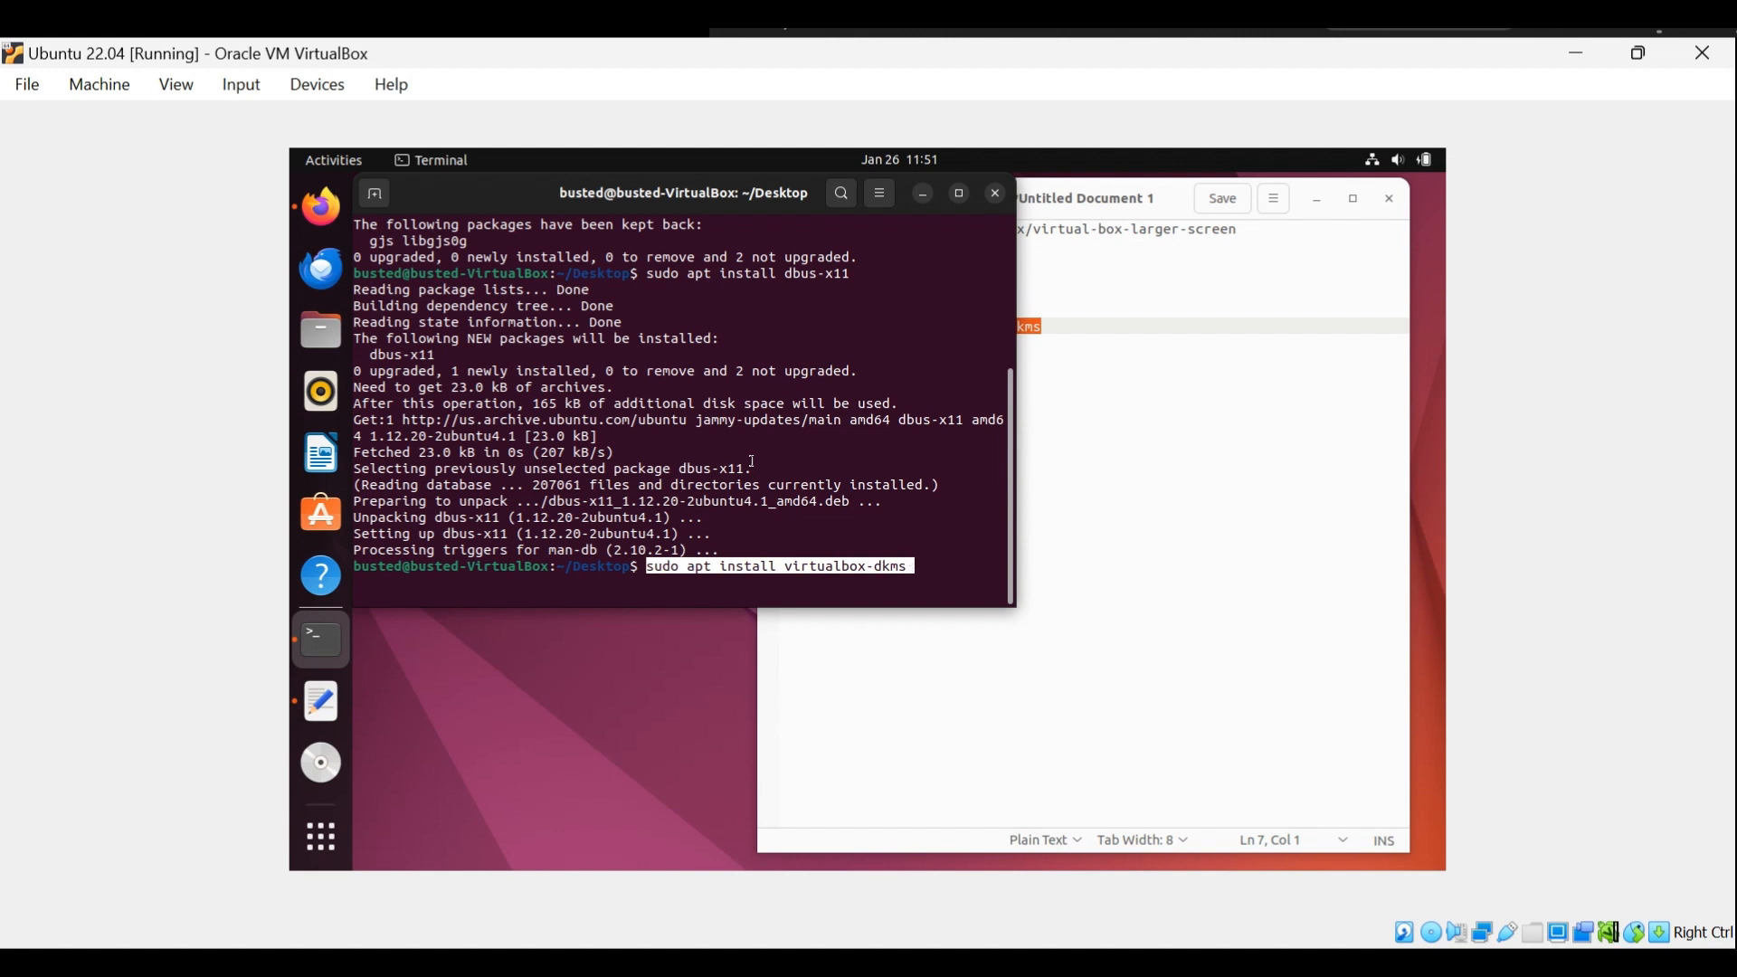
{"action": "key", "text": "Return"}
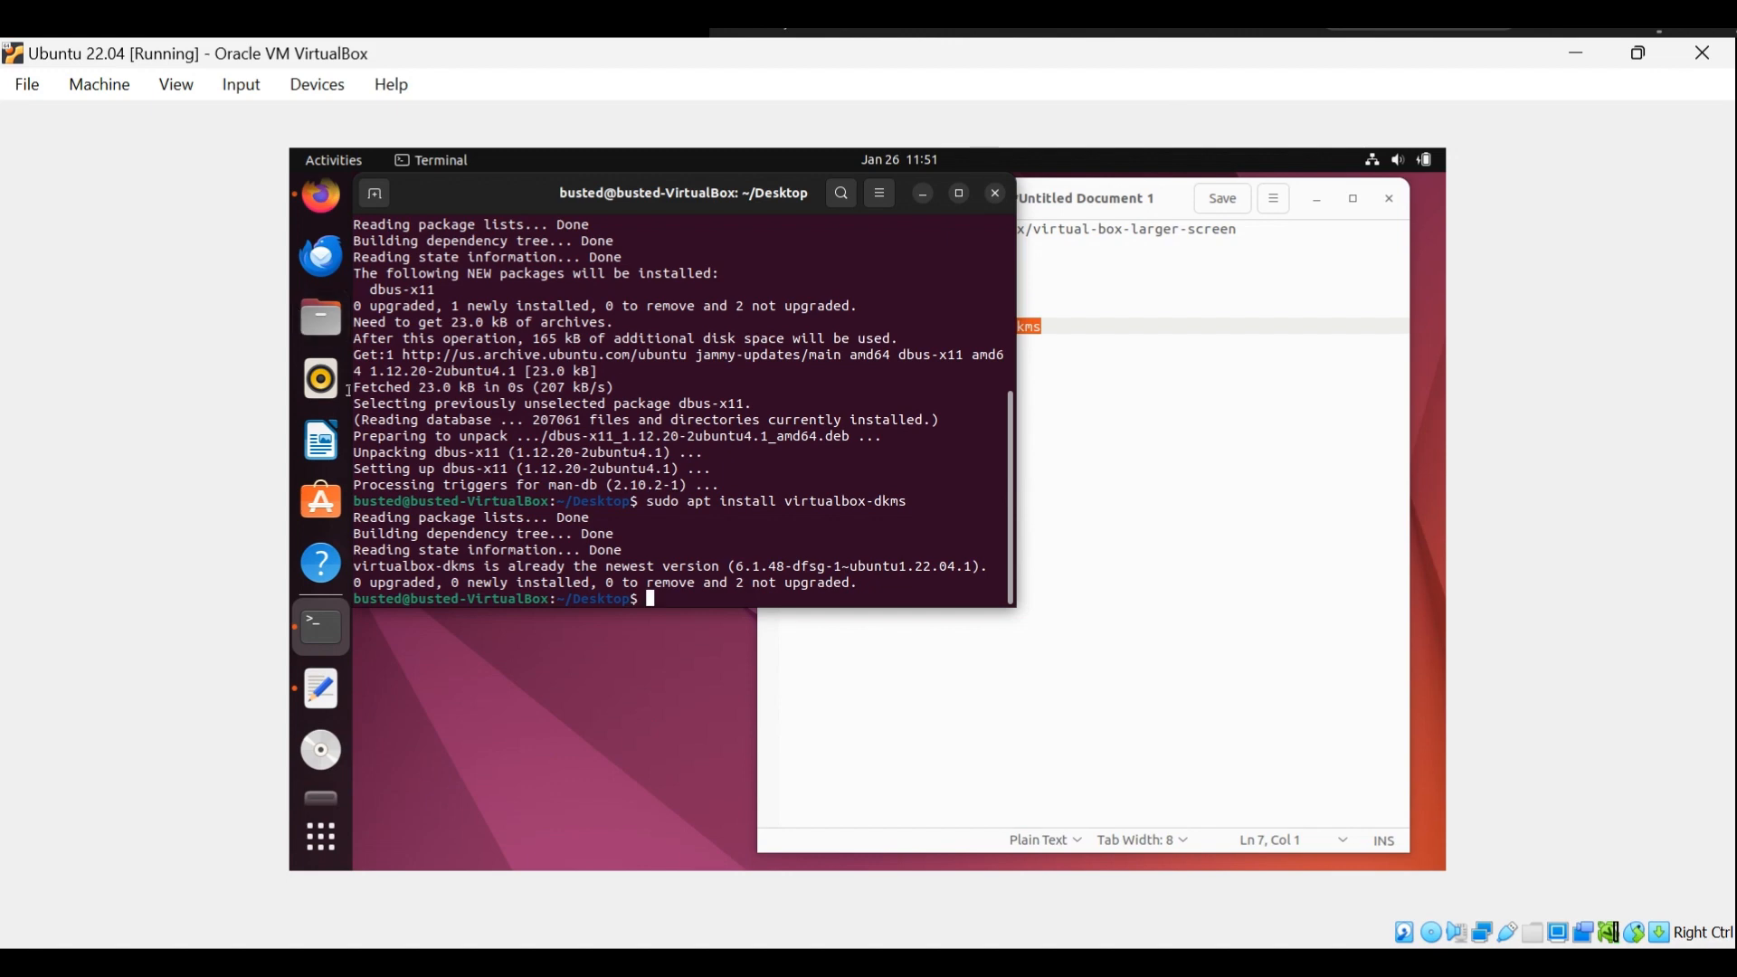
Switch to Firefox and read the Baeldung article's sections on installing VirtualBox GA and adjusting the VM screen resolution.
{"action": "left_click", "coordinate": [320, 211]}
{"action": "scroll", "coordinate": [692, 470], "scroll_direction": "down", "scroll_amount": 5}
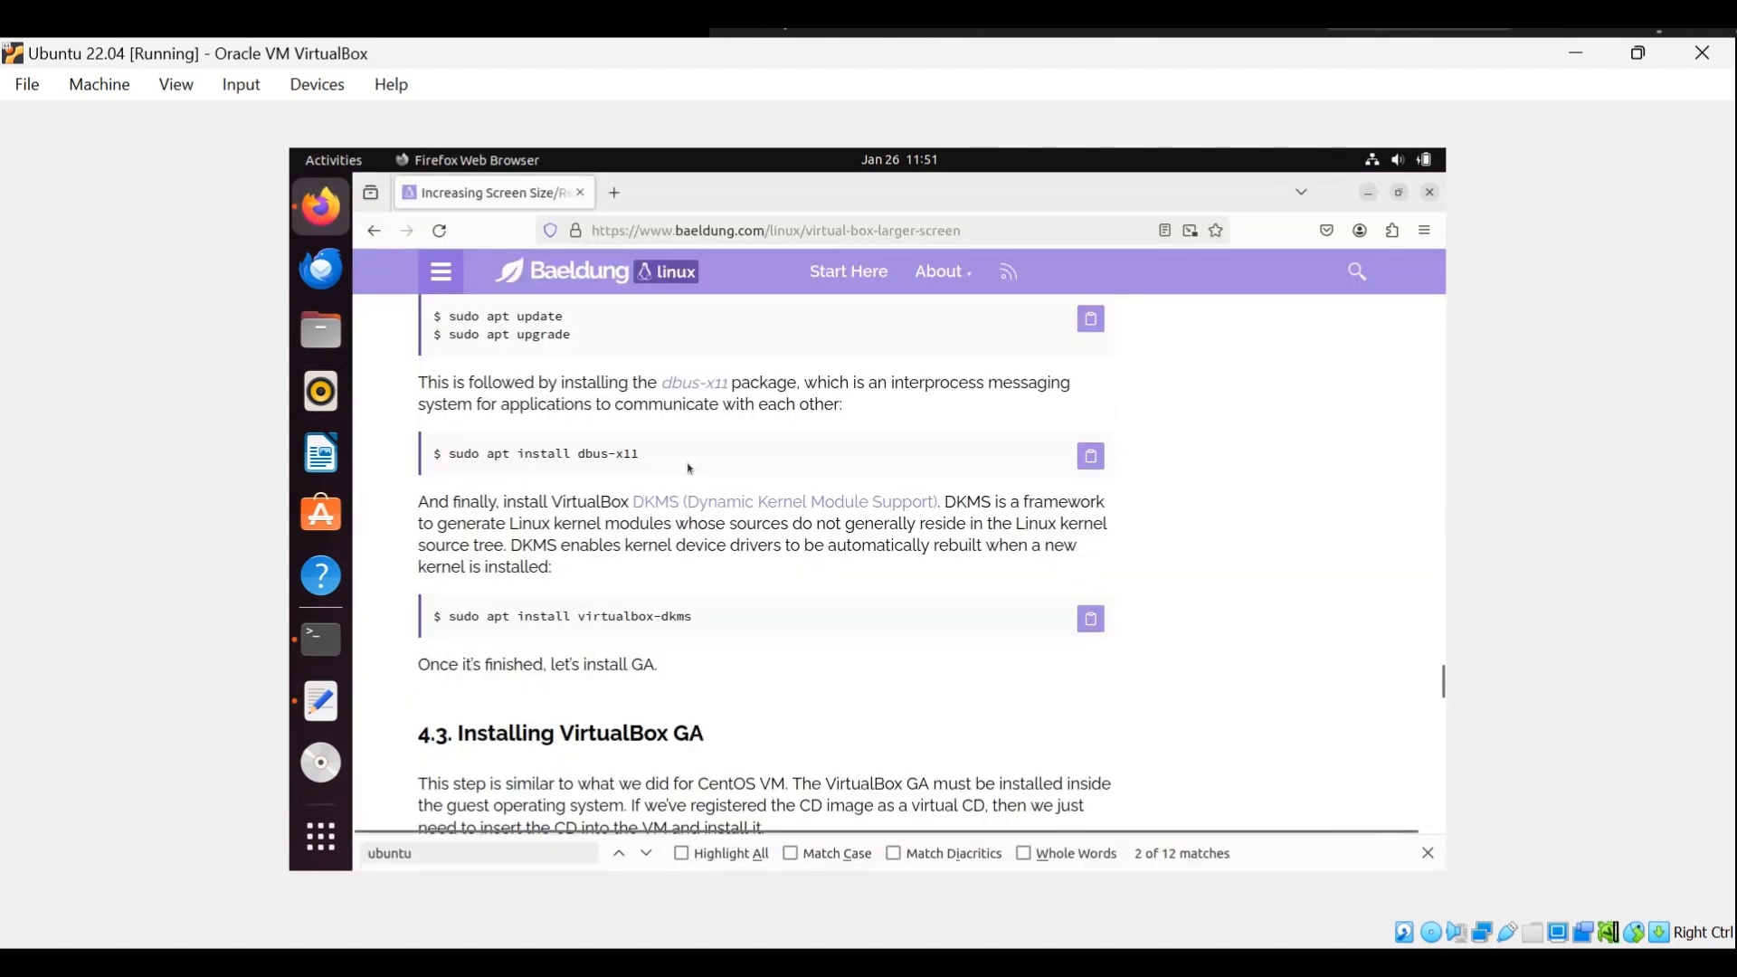
{"action": "scroll", "coordinate": [682, 461], "scroll_direction": "down", "scroll_amount": 2}
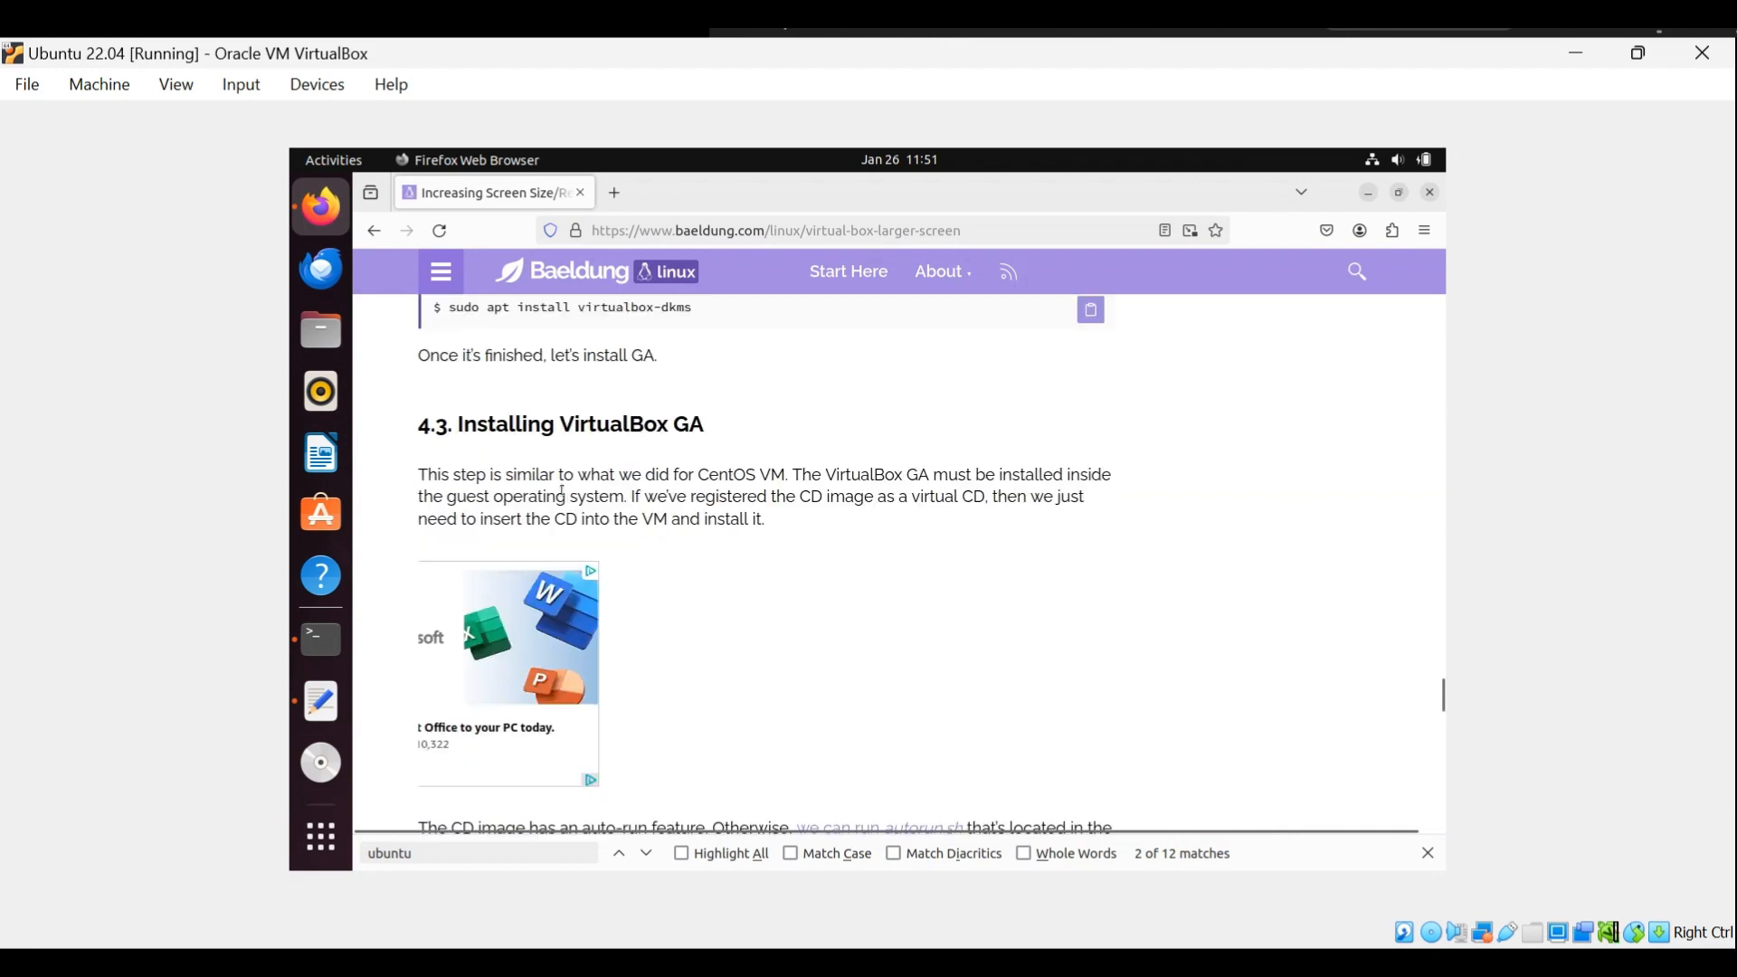
{"action": "scroll", "coordinate": [559, 493], "scroll_direction": "up", "scroll_amount": 2}
{"action": "scroll", "coordinate": [560, 495], "scroll_direction": "up", "scroll_amount": 3}
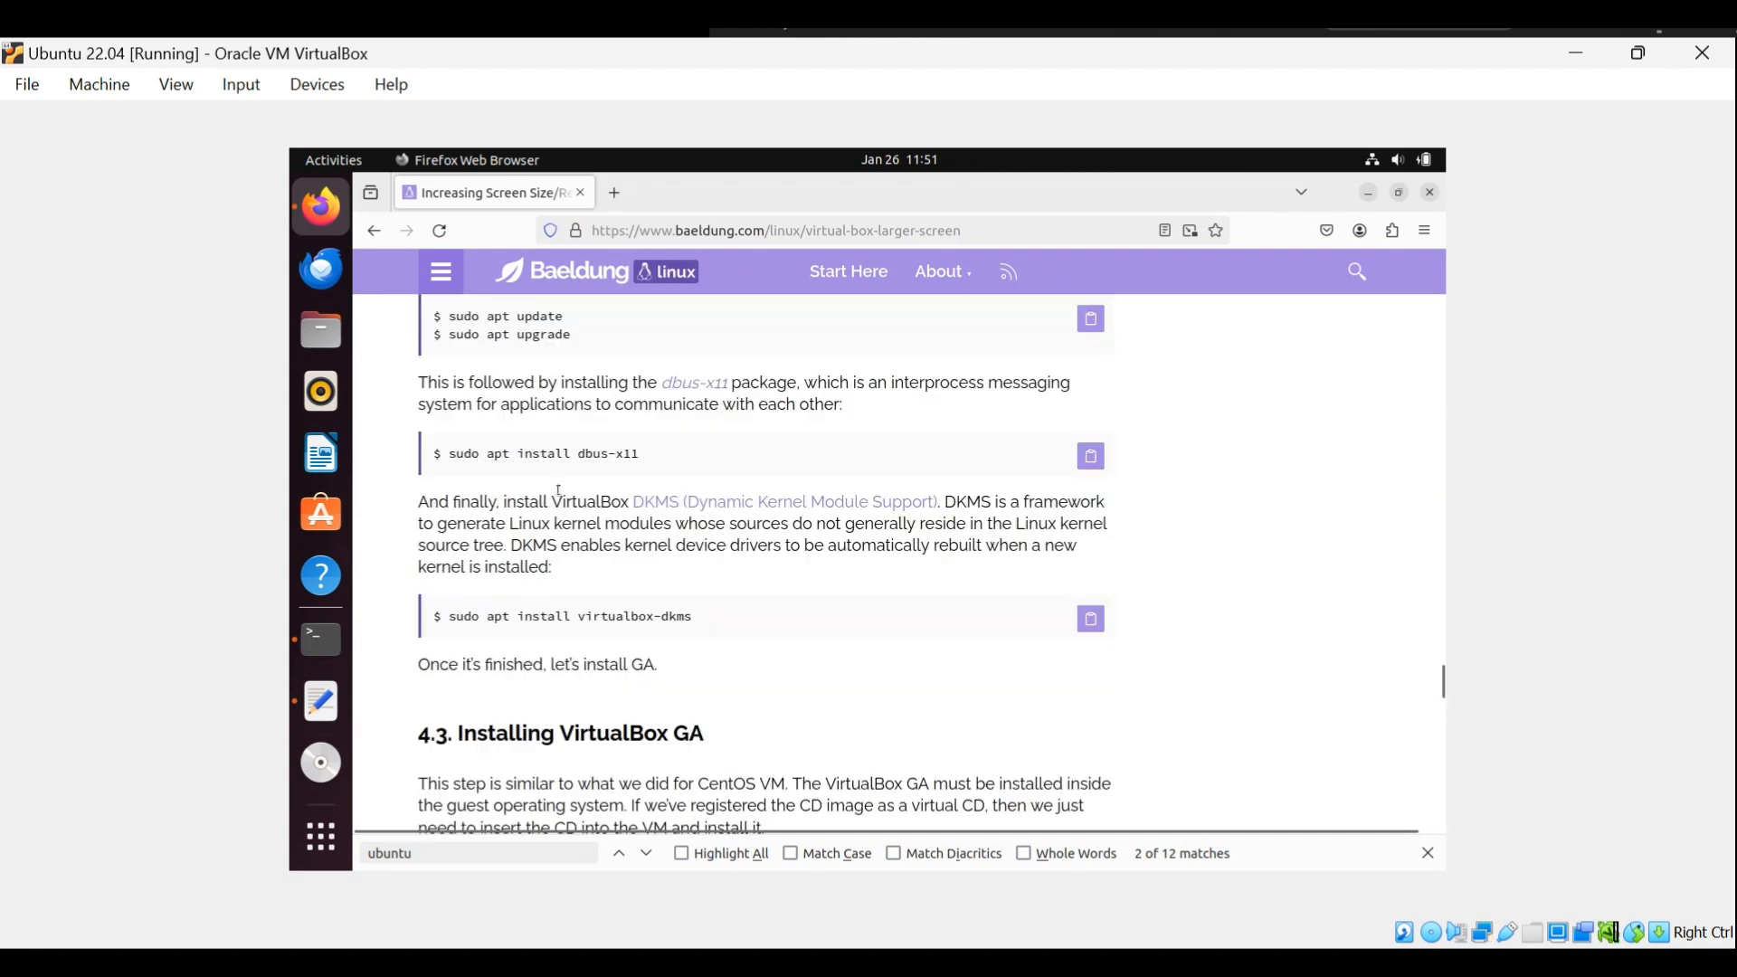
{"action": "scroll", "coordinate": [561, 497], "scroll_direction": "down", "scroll_amount": 3}
{"action": "scroll", "coordinate": [561, 497], "scroll_direction": "down", "scroll_amount": 4}
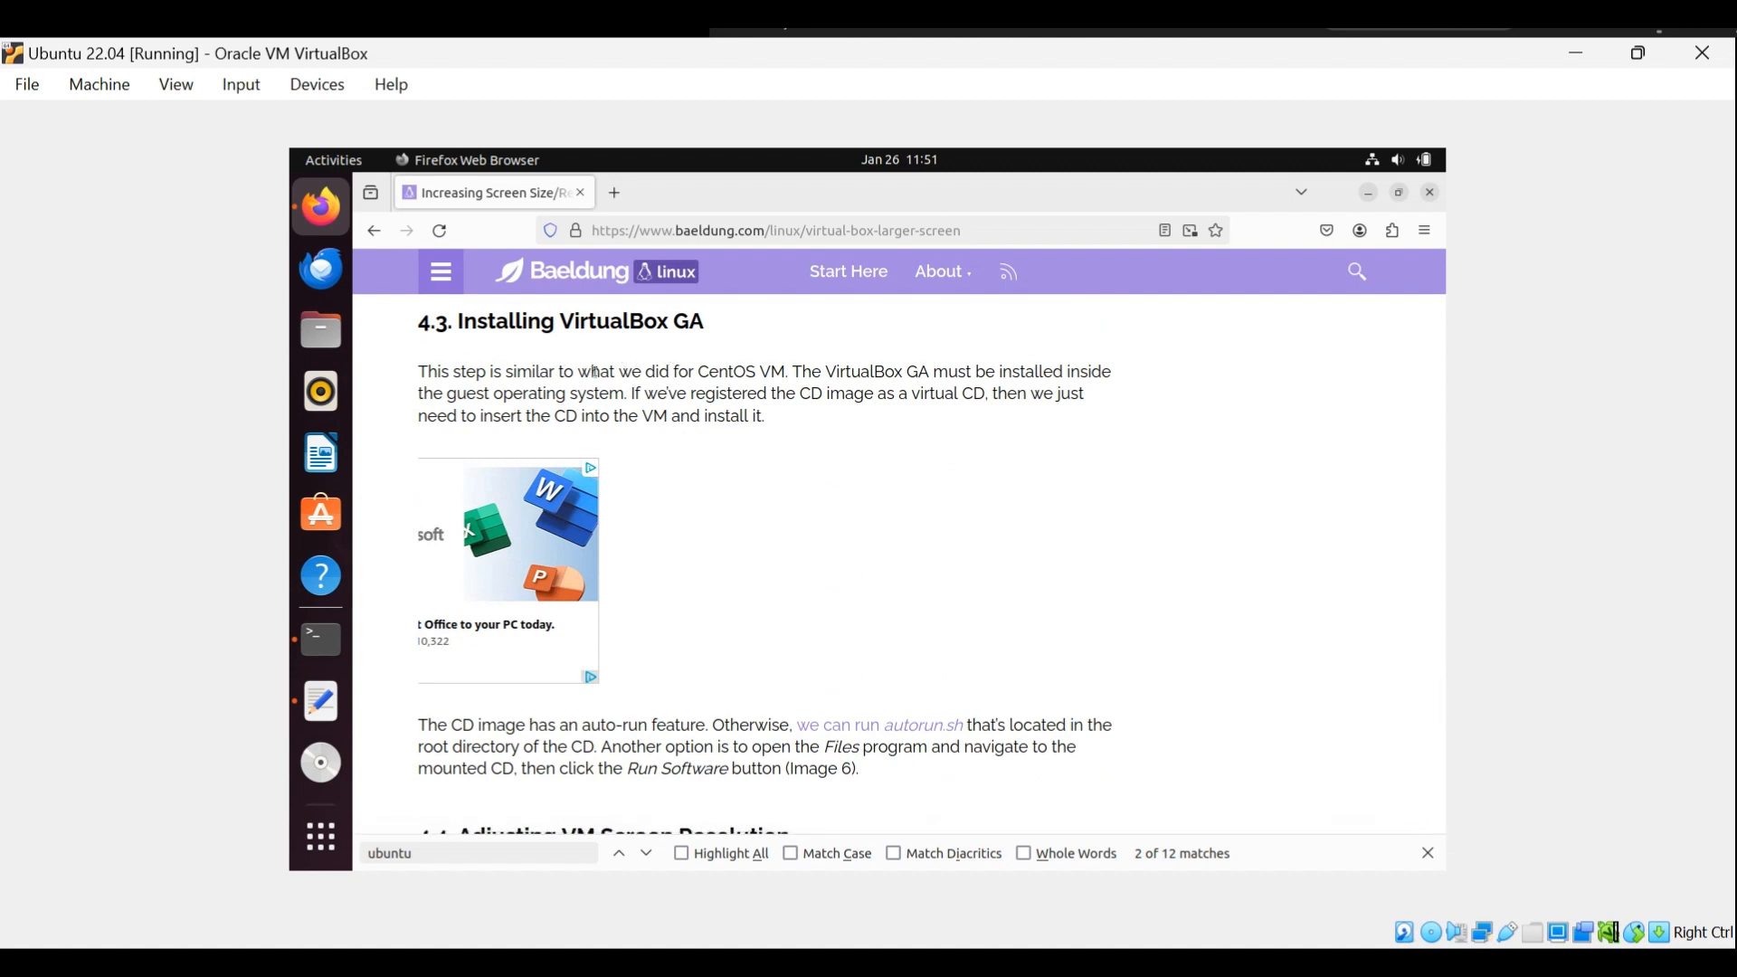
{"action": "scroll", "coordinate": [838, 443], "scroll_direction": "down", "scroll_amount": 2}
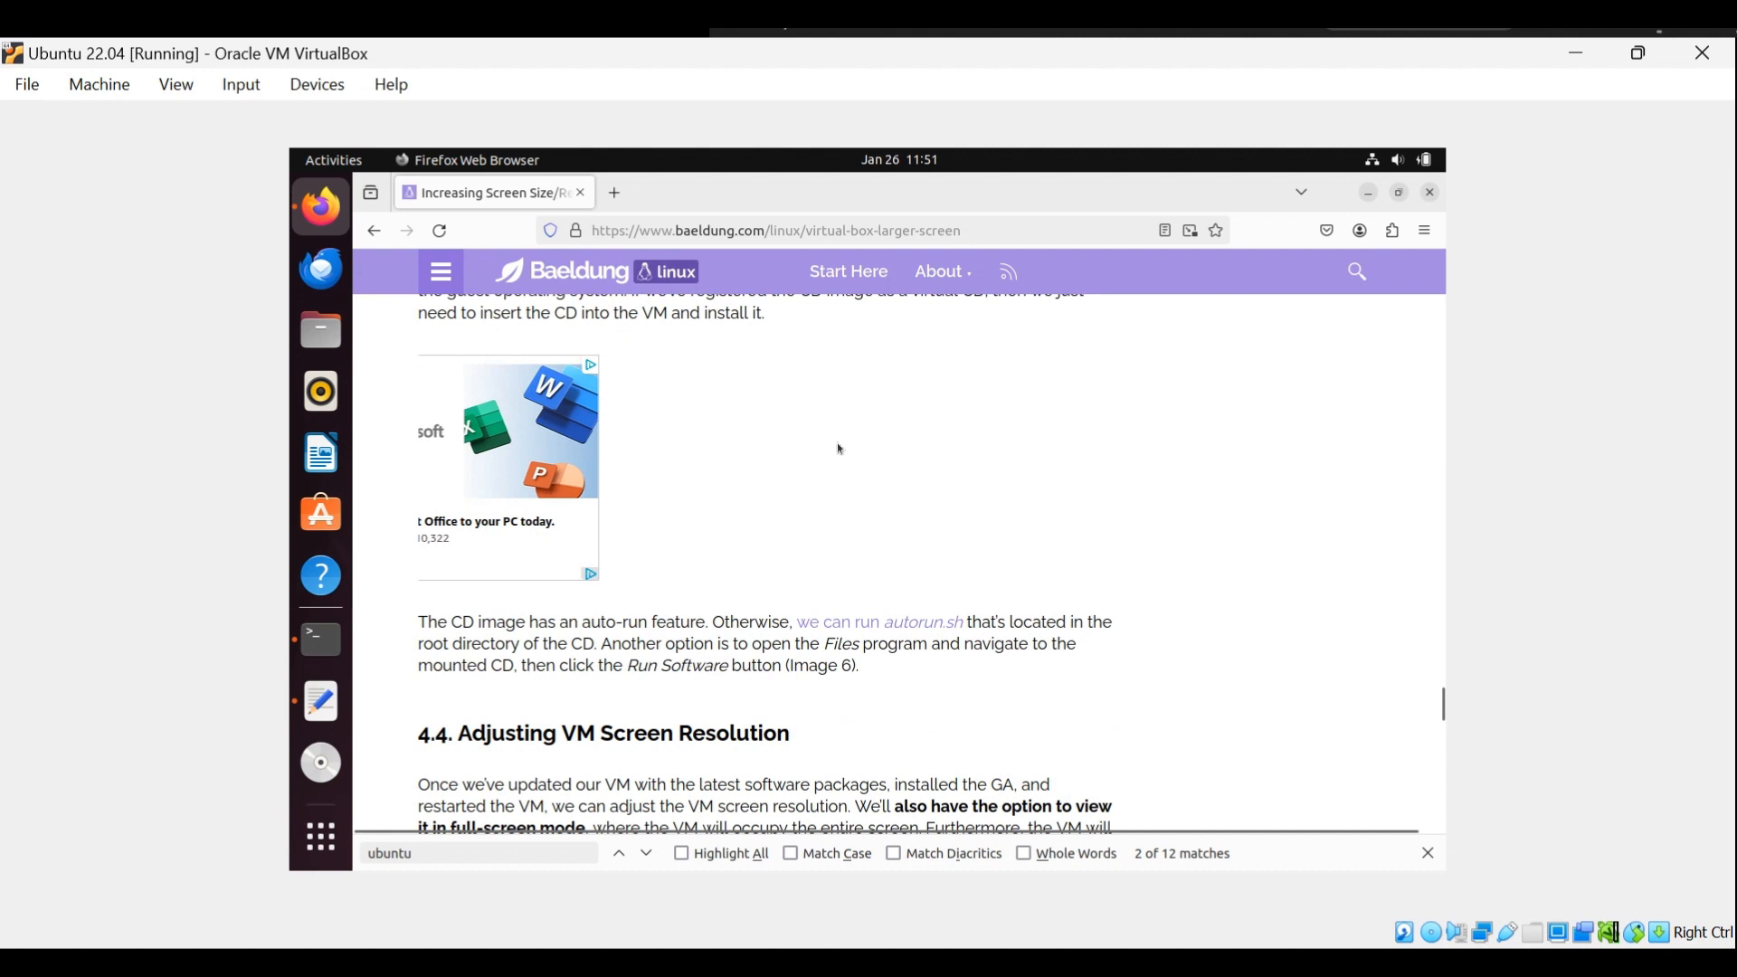
{"action": "scroll", "coordinate": [838, 449], "scroll_direction": "down", "scroll_amount": 2}
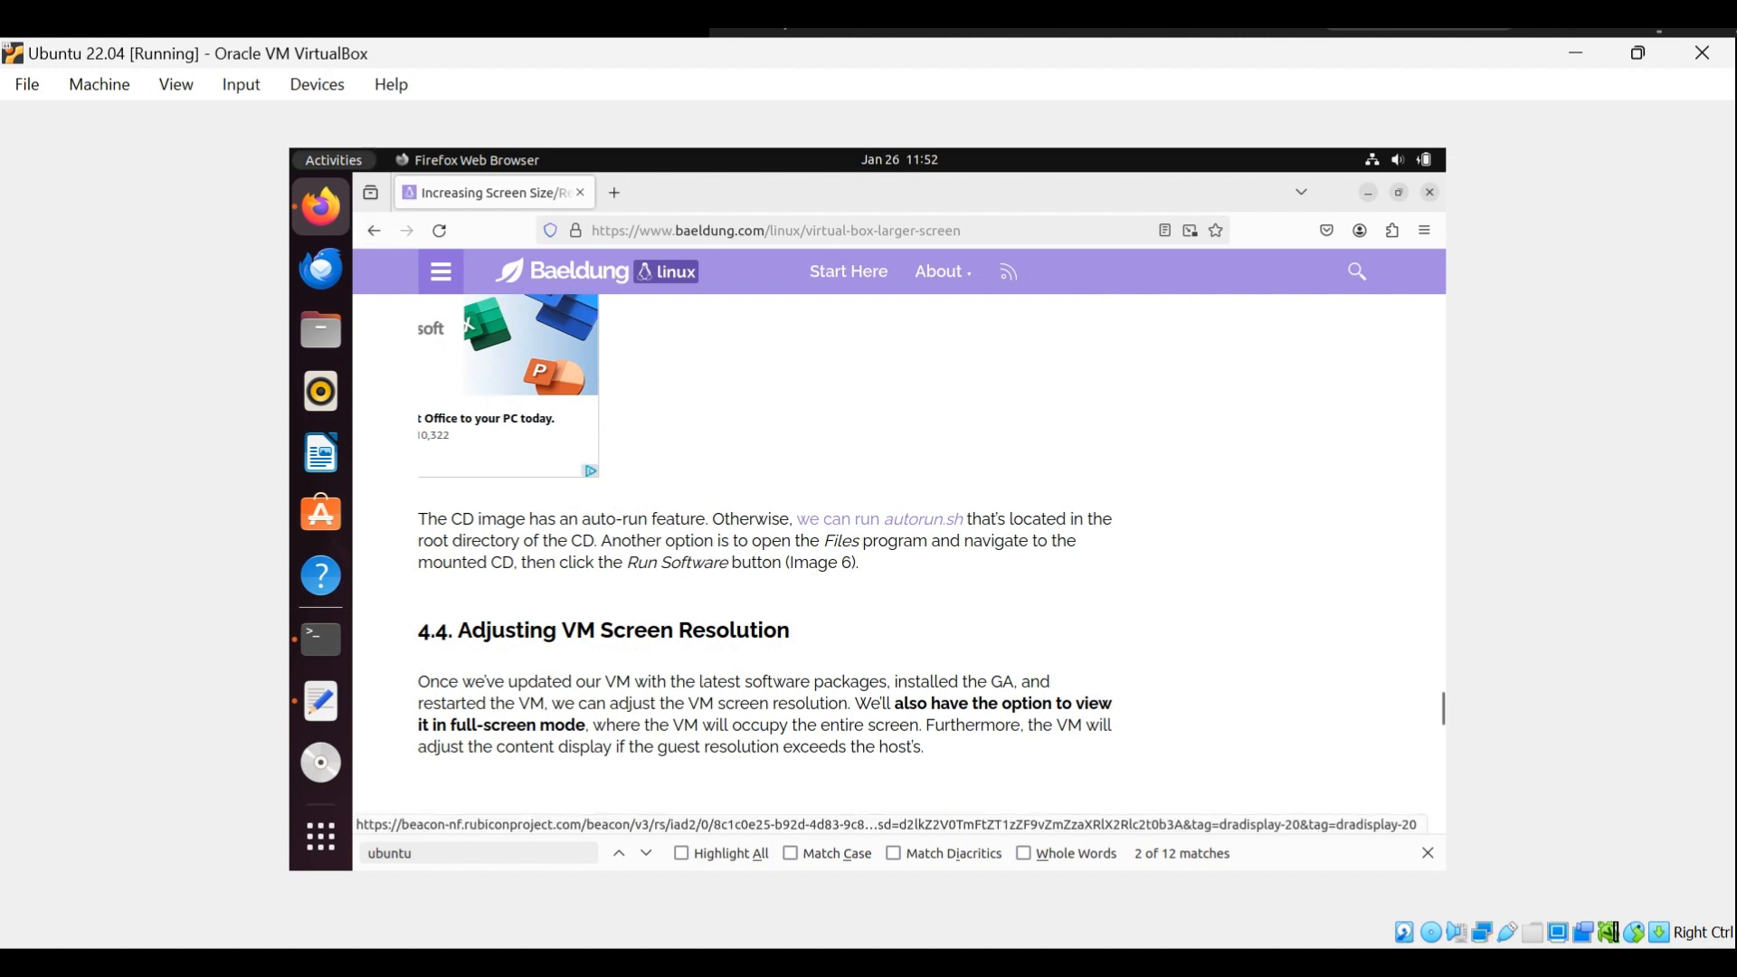
Force-unmount the disk from the virtual optical drive and insert the Guest Additions CD image.
{"action": "left_click", "coordinate": [322, 83]}
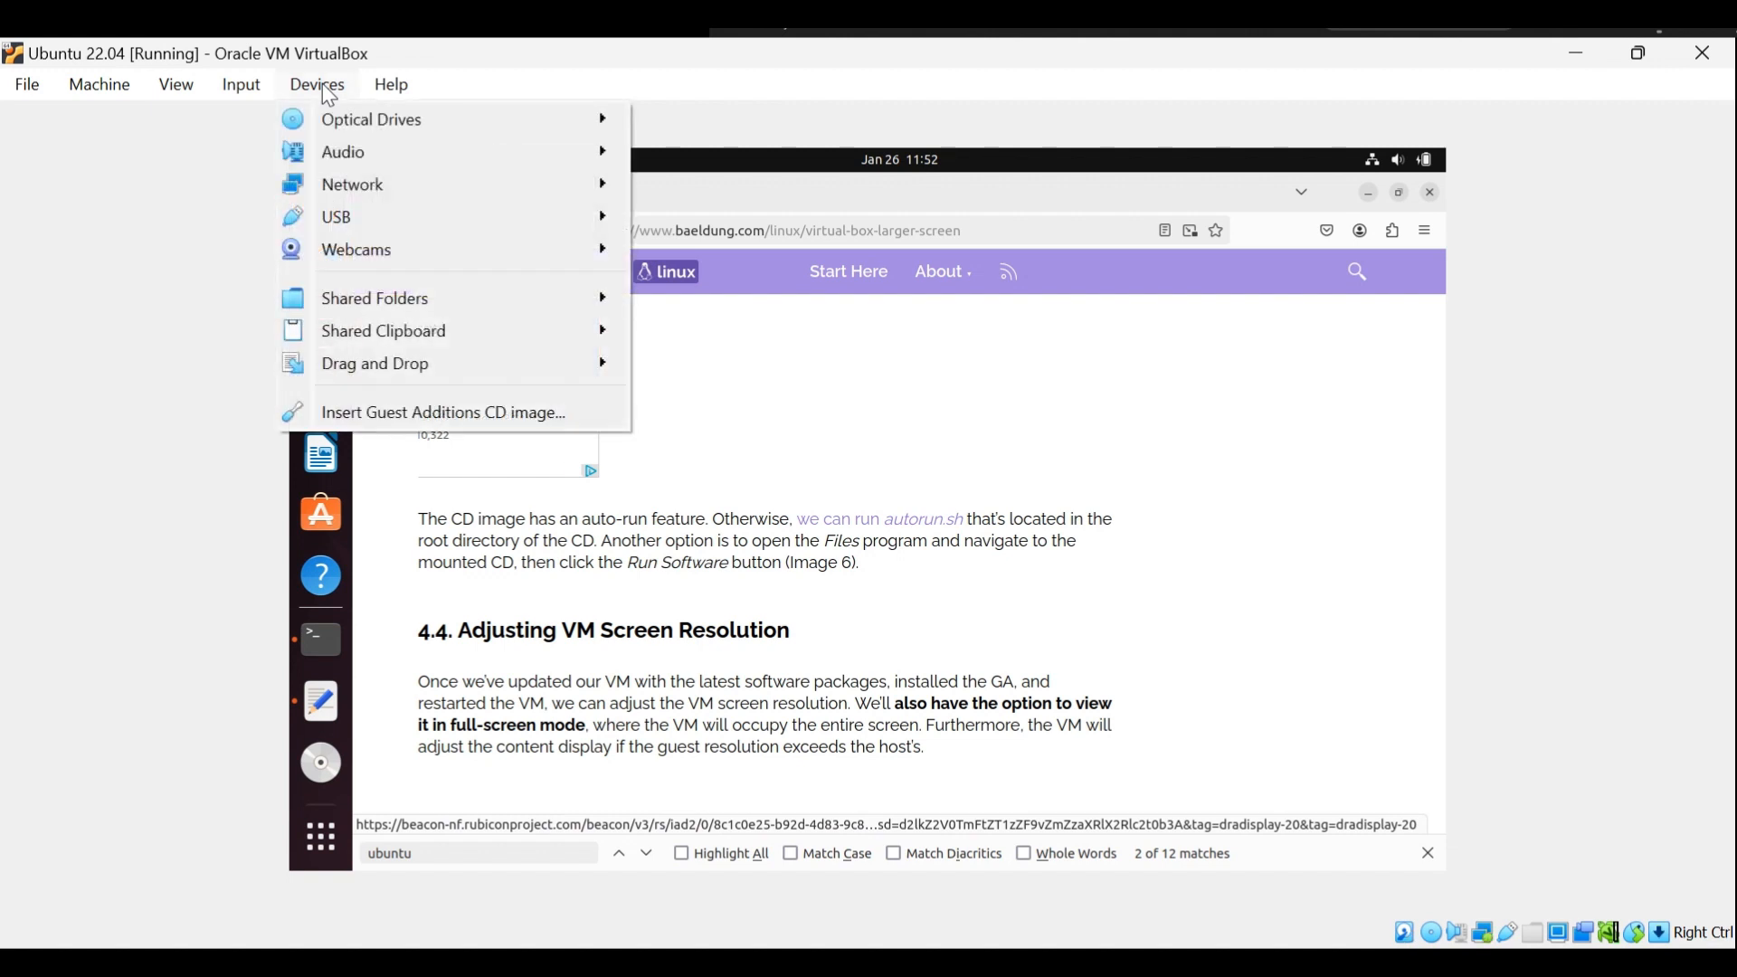
{"action": "mouse_move", "coordinate": [340, 122]}
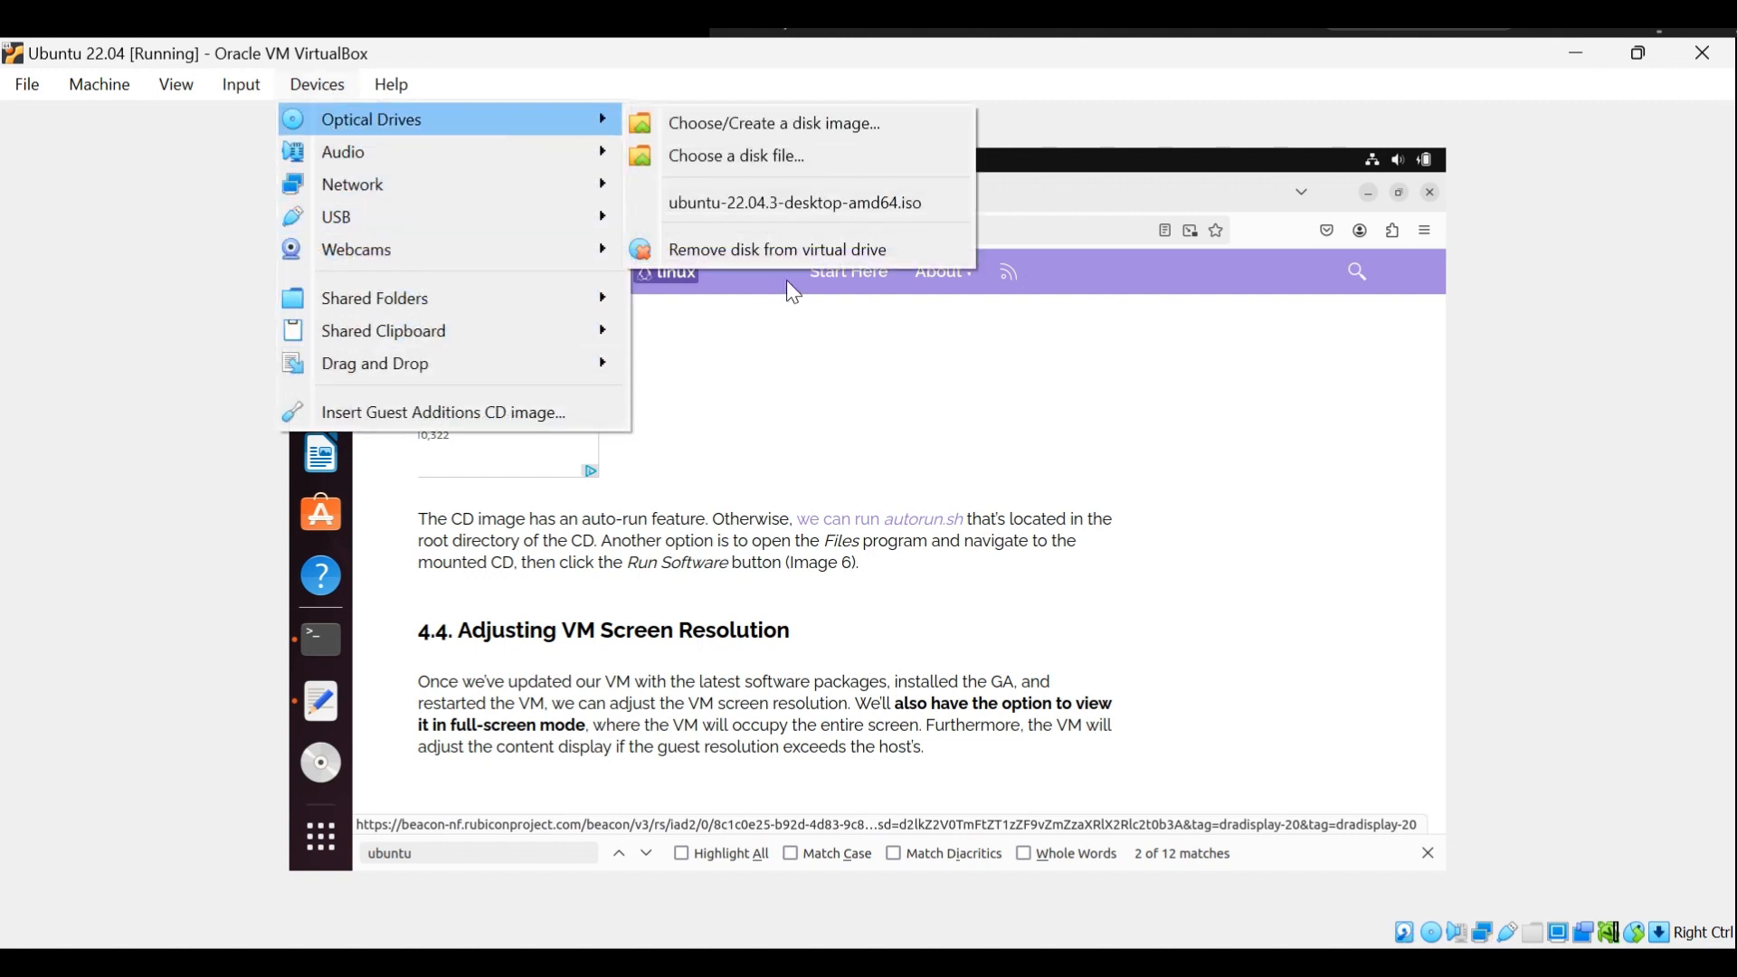
{"action": "left_click", "coordinate": [768, 251]}
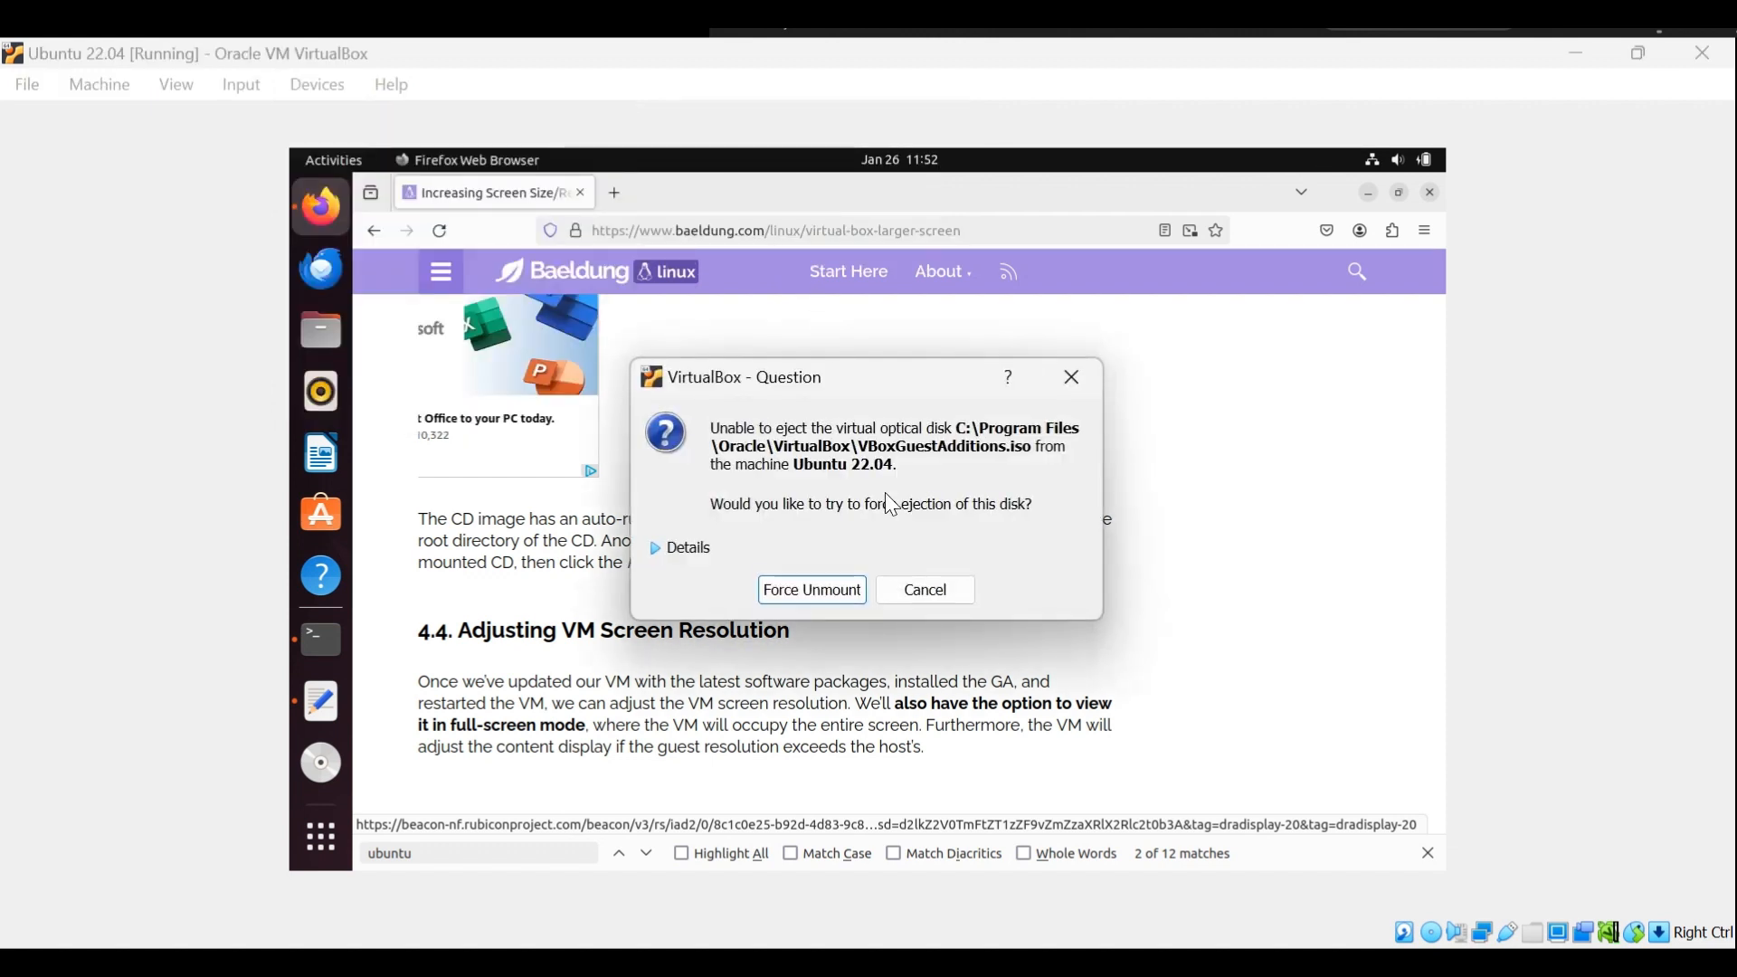
{"action": "left_click", "coordinate": [845, 602]}
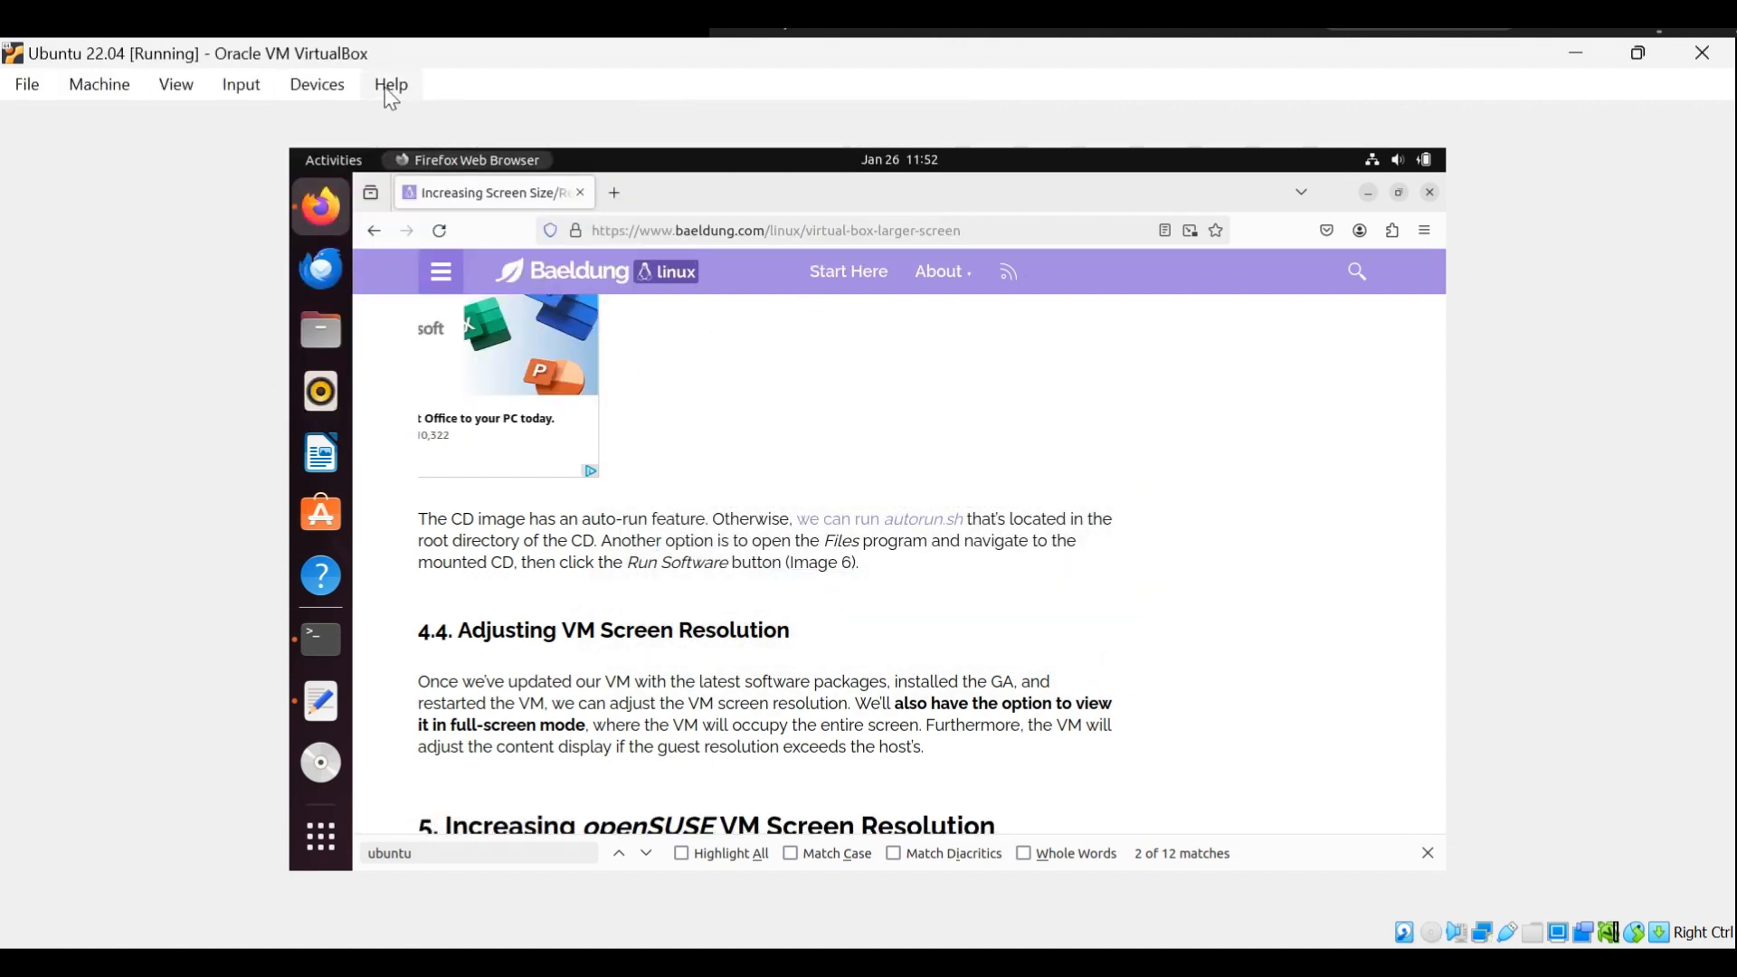
{"action": "left_click", "coordinate": [324, 86]}
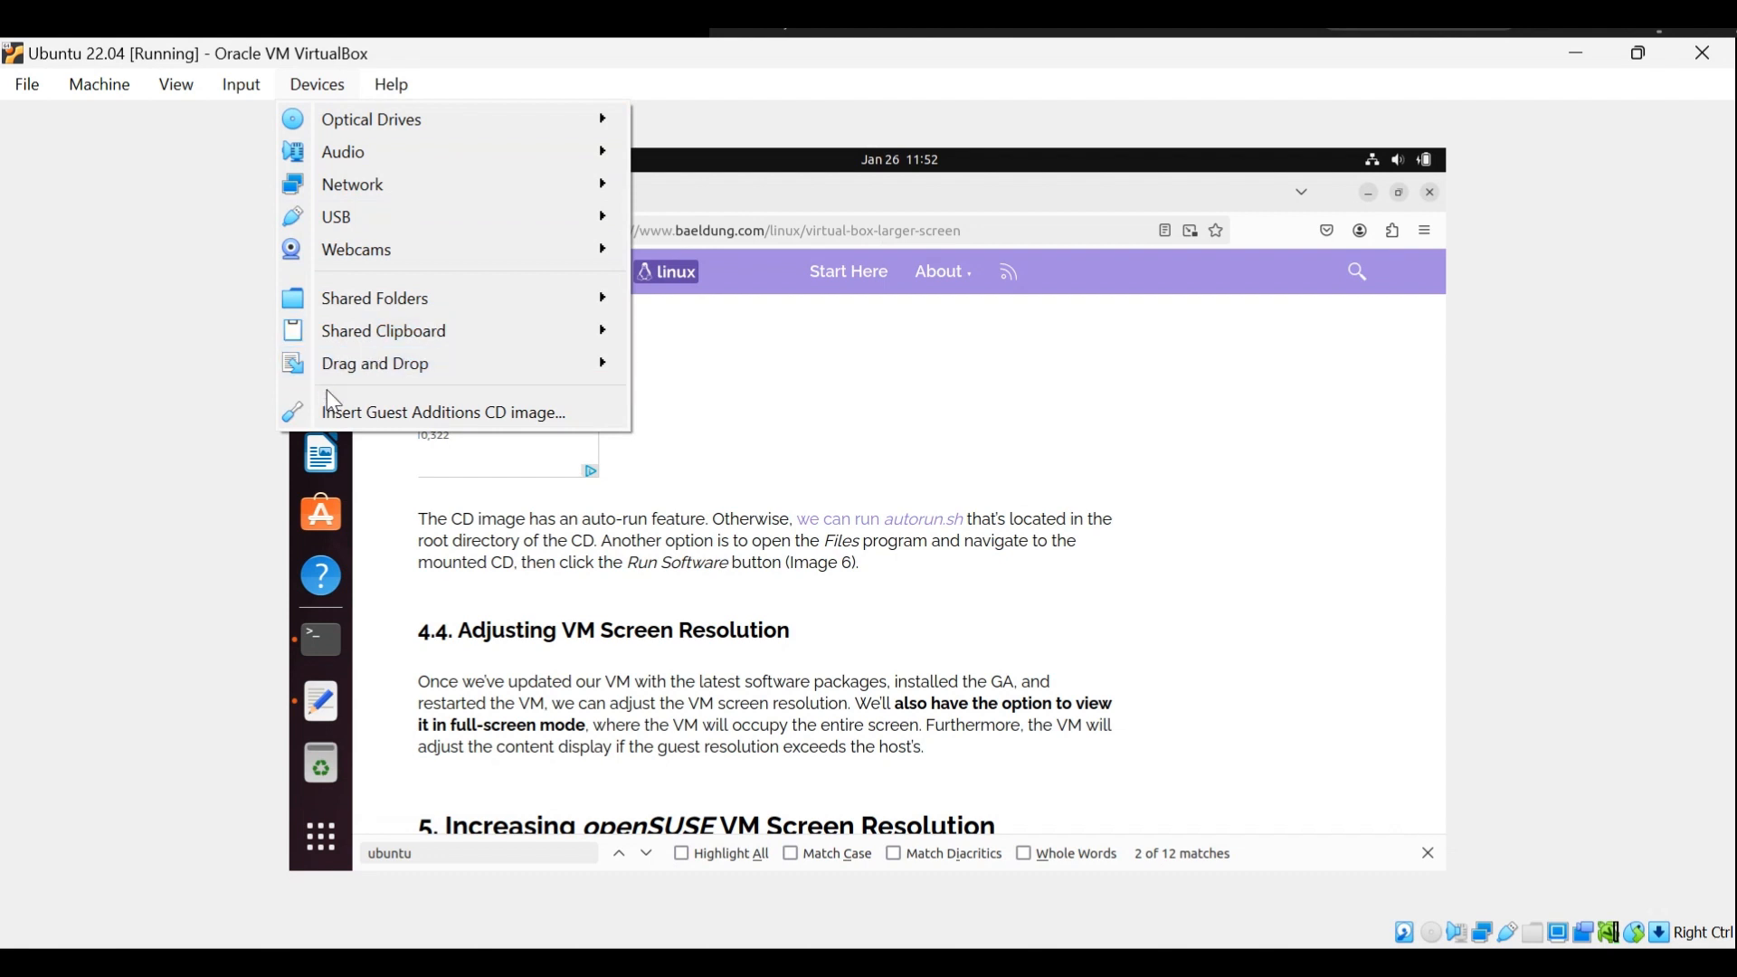
{"action": "left_click", "coordinate": [380, 405]}
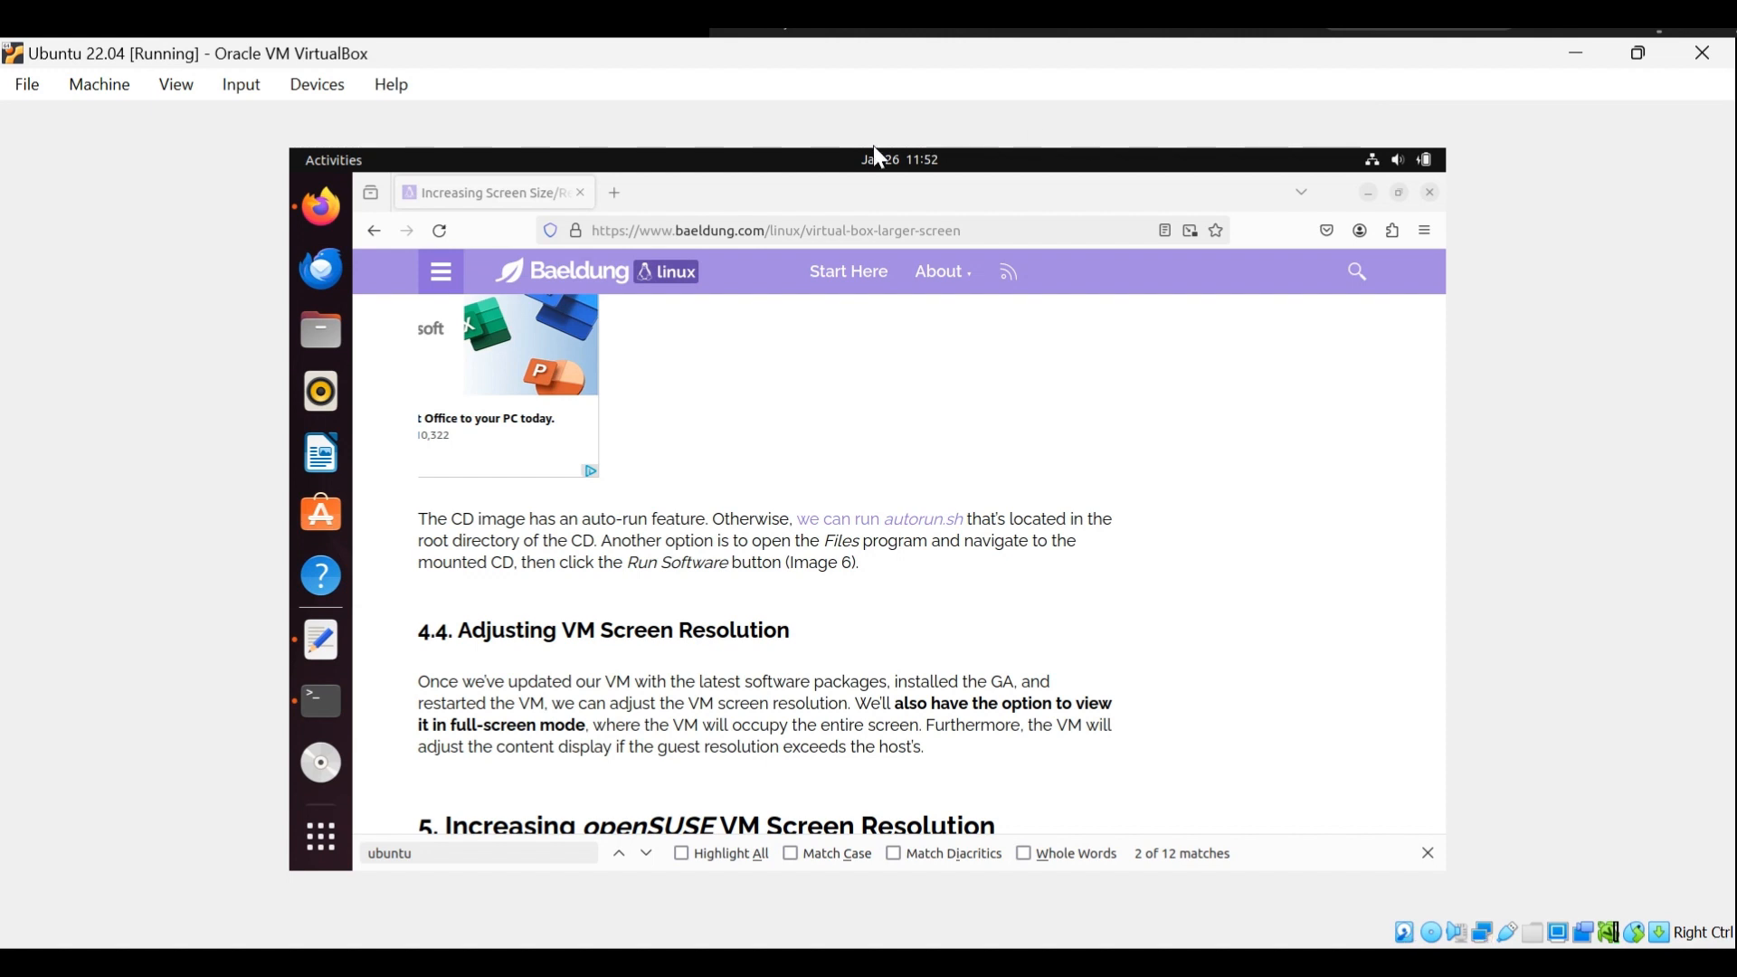
Switch to the terminal, maximize its window, and list the root directory with "ls /".
{"action": "left_click", "coordinate": [331, 705]}
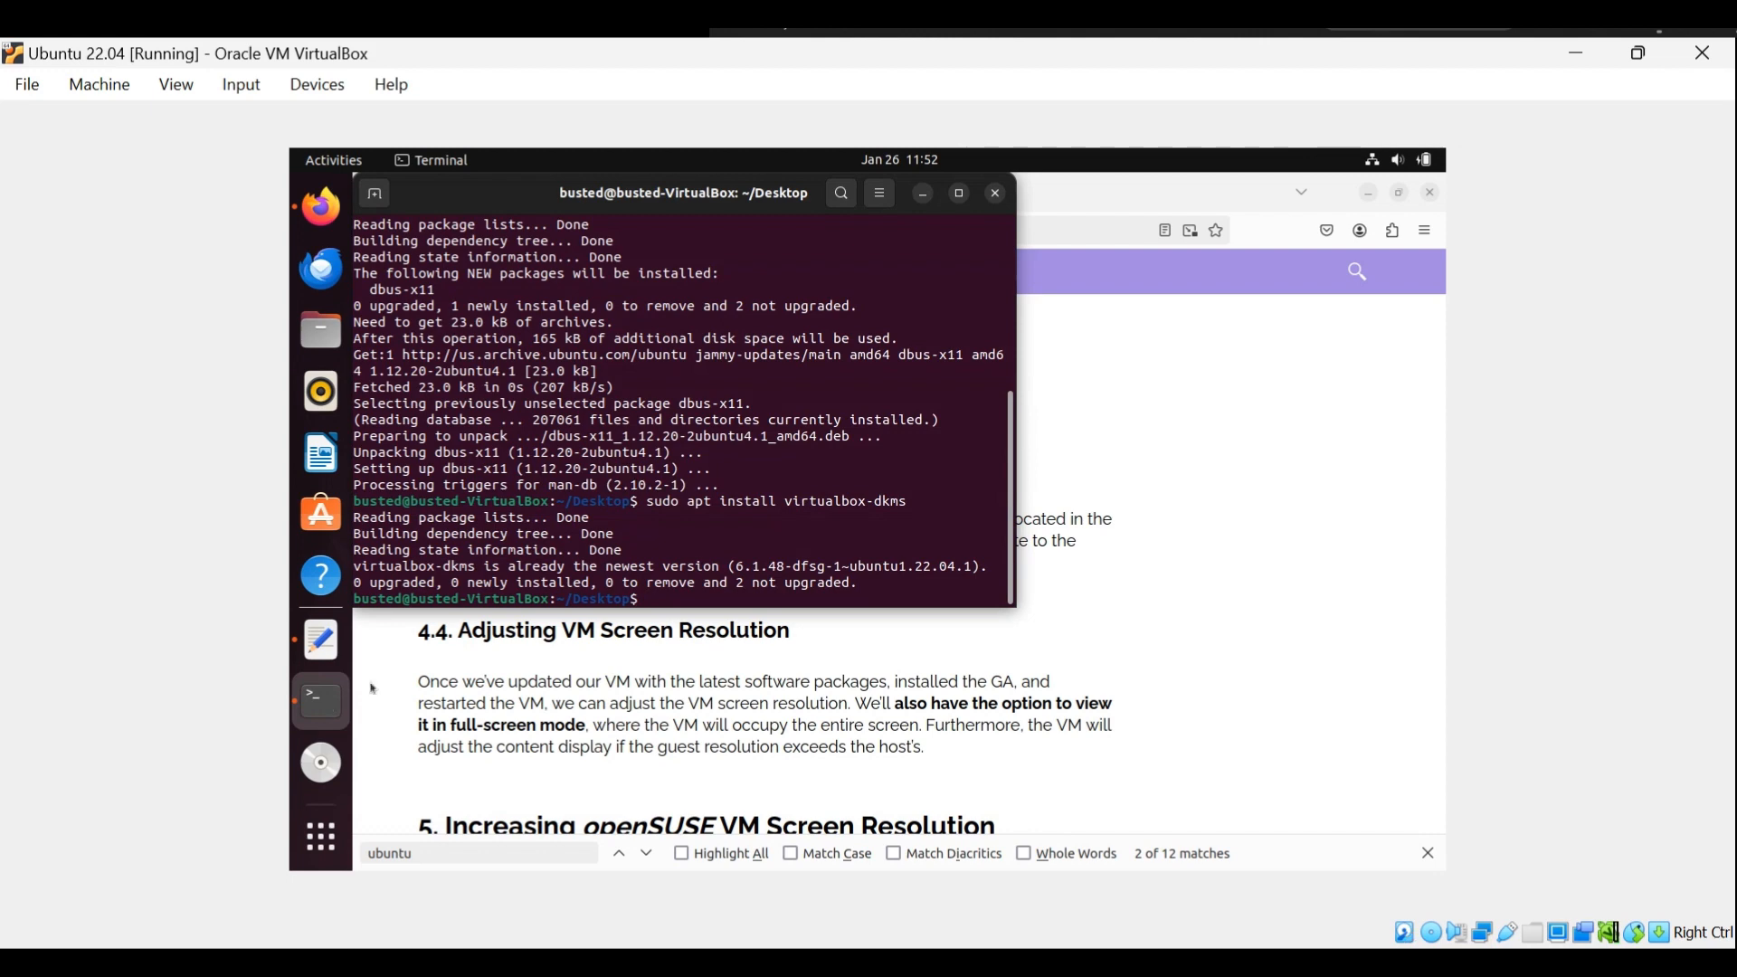
{"action": "double_click", "coordinate": [956, 193]}
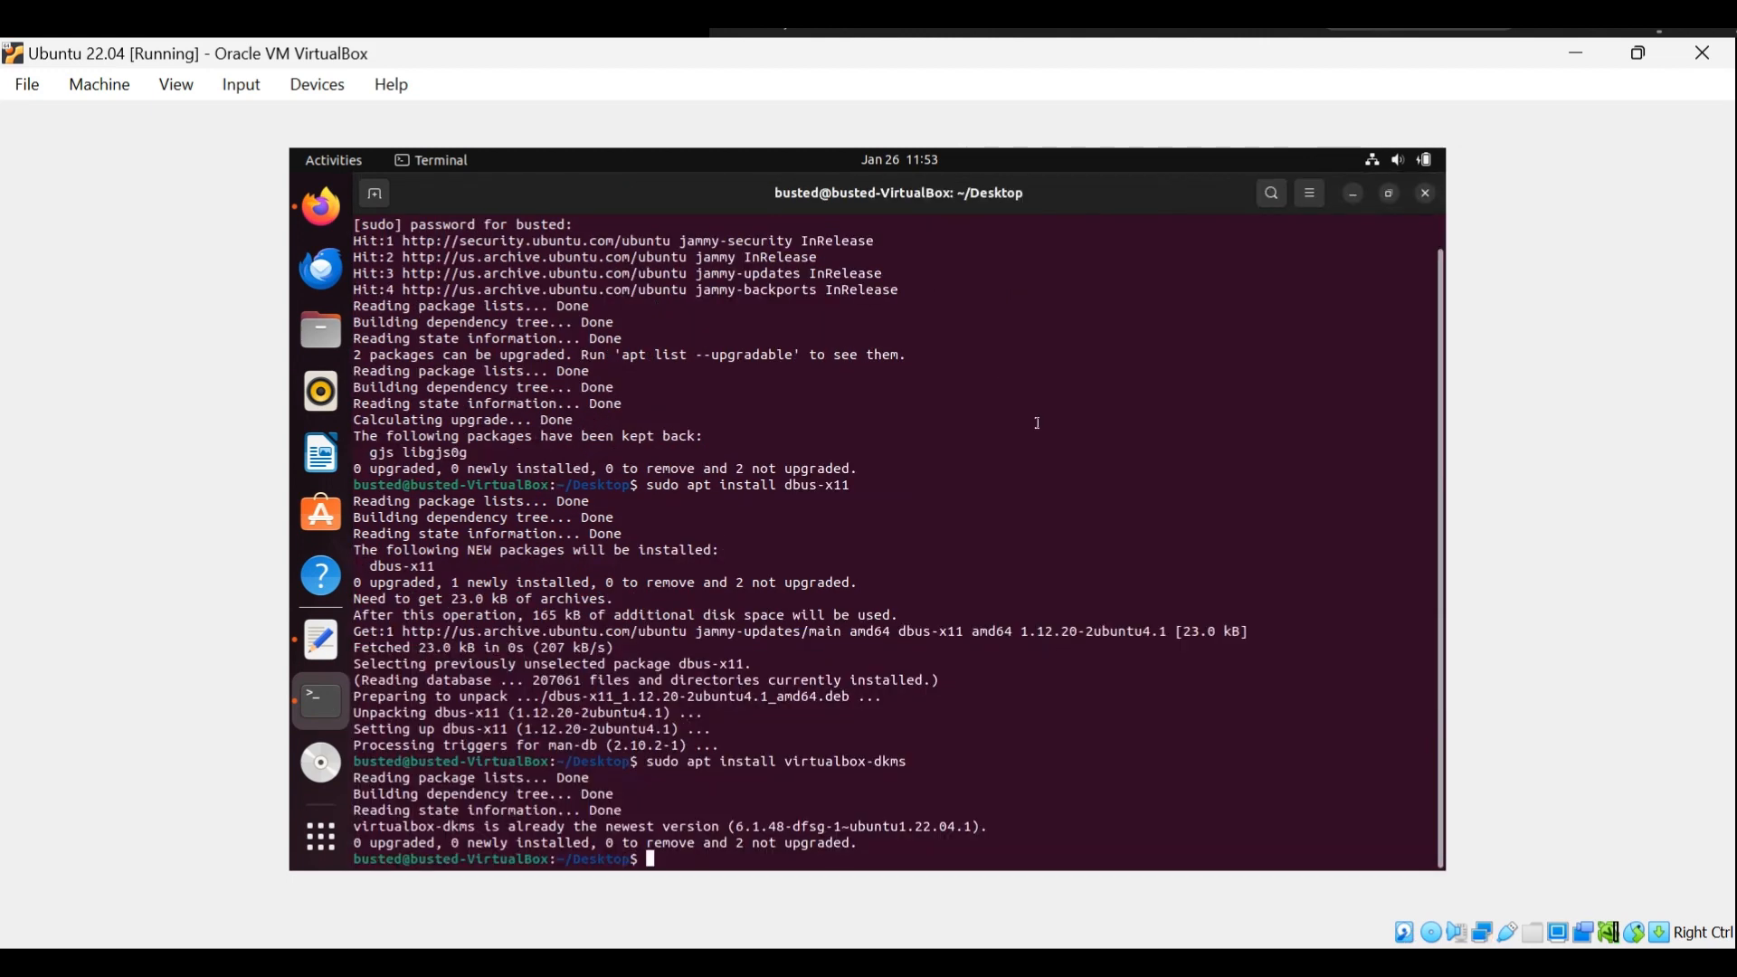
{"action": "type", "text": "ls /"}
{"action": "key", "text": "Return"}
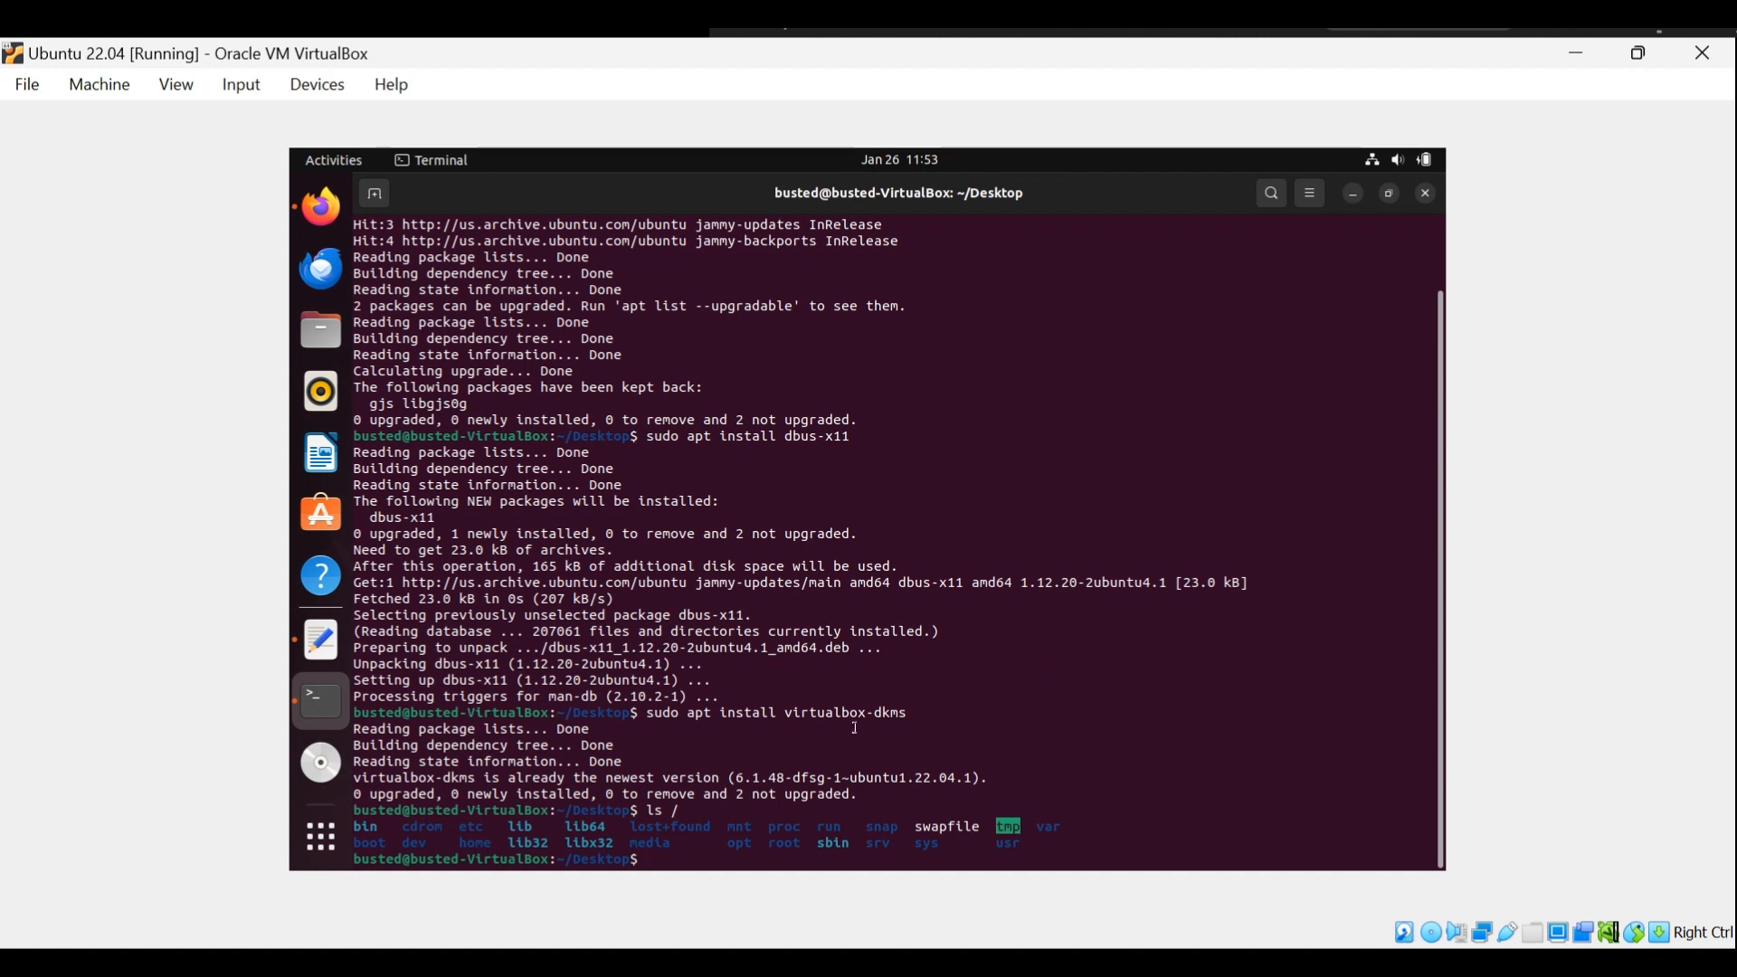
List the contents of the cdrom directory with "ls /cdrom".
{"action": "double_click", "coordinate": [420, 827]}
{"action": "key", "text": "ctrl+c"}
{"action": "type", "text": "ls /"}
{"action": "middle_click", "coordinate": [576, 793]}
{"action": "key", "text": "Return"}
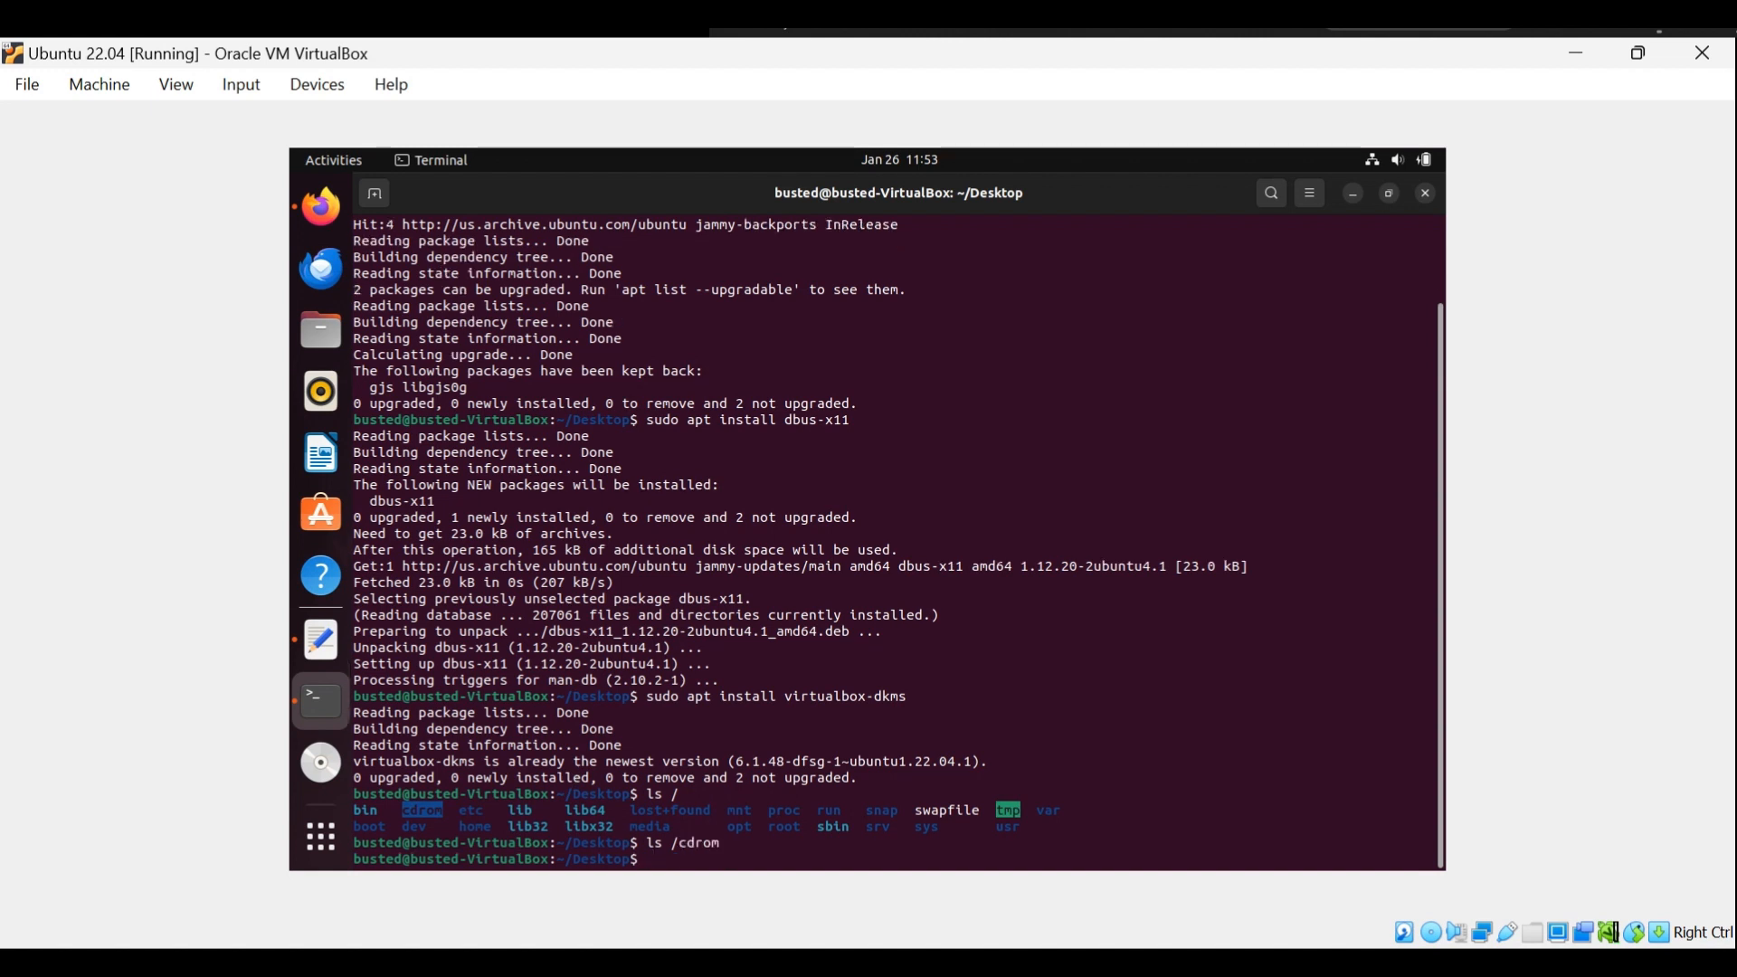
List the contents of the media directory with "ls /media".
{"action": "type", "text": "ls /"}
{"action": "left_click", "coordinate": [640, 825]}
{"action": "double_click", "coordinate": [635, 825]}
{"action": "middle_click", "coordinate": [641, 816]}
{"action": "key", "text": "Return"}
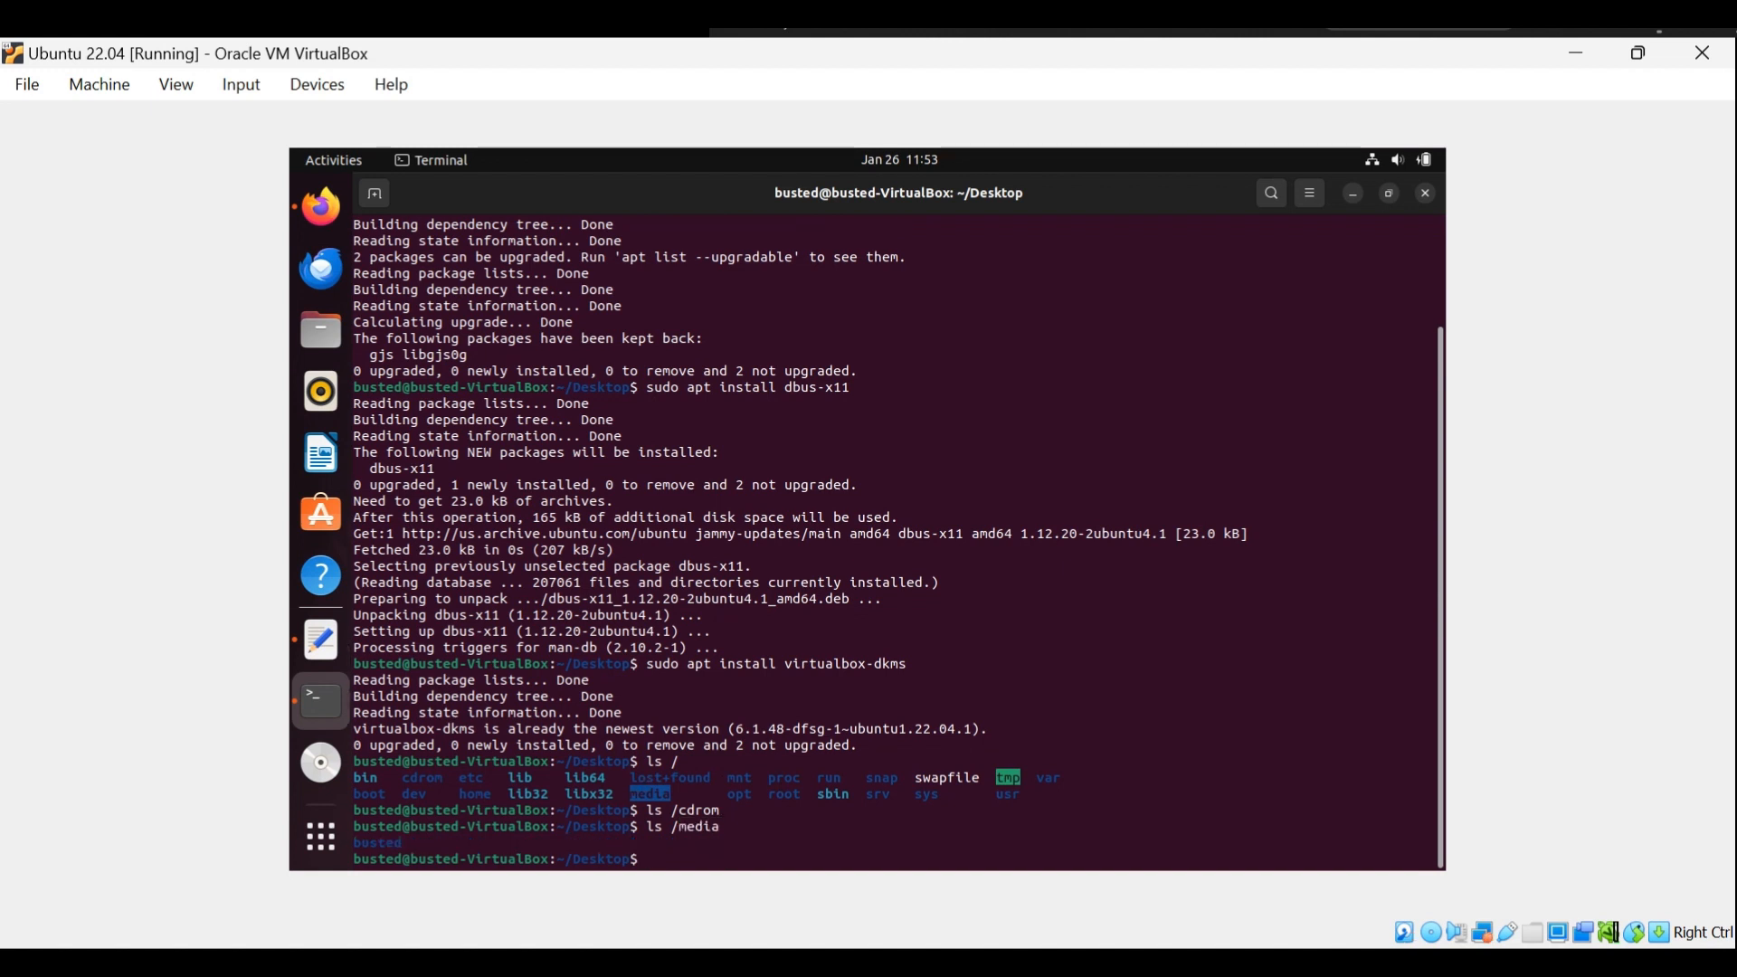
Extend the previous "ls /media" command to the path of the mounted VBox_GAs_6.1.50 disc and show its files.
{"action": "key", "text": "Up"}
{"action": "type", "text": "/"}
{"action": "key", "text": "Tab"}
{"action": "key", "text": "Tab"}
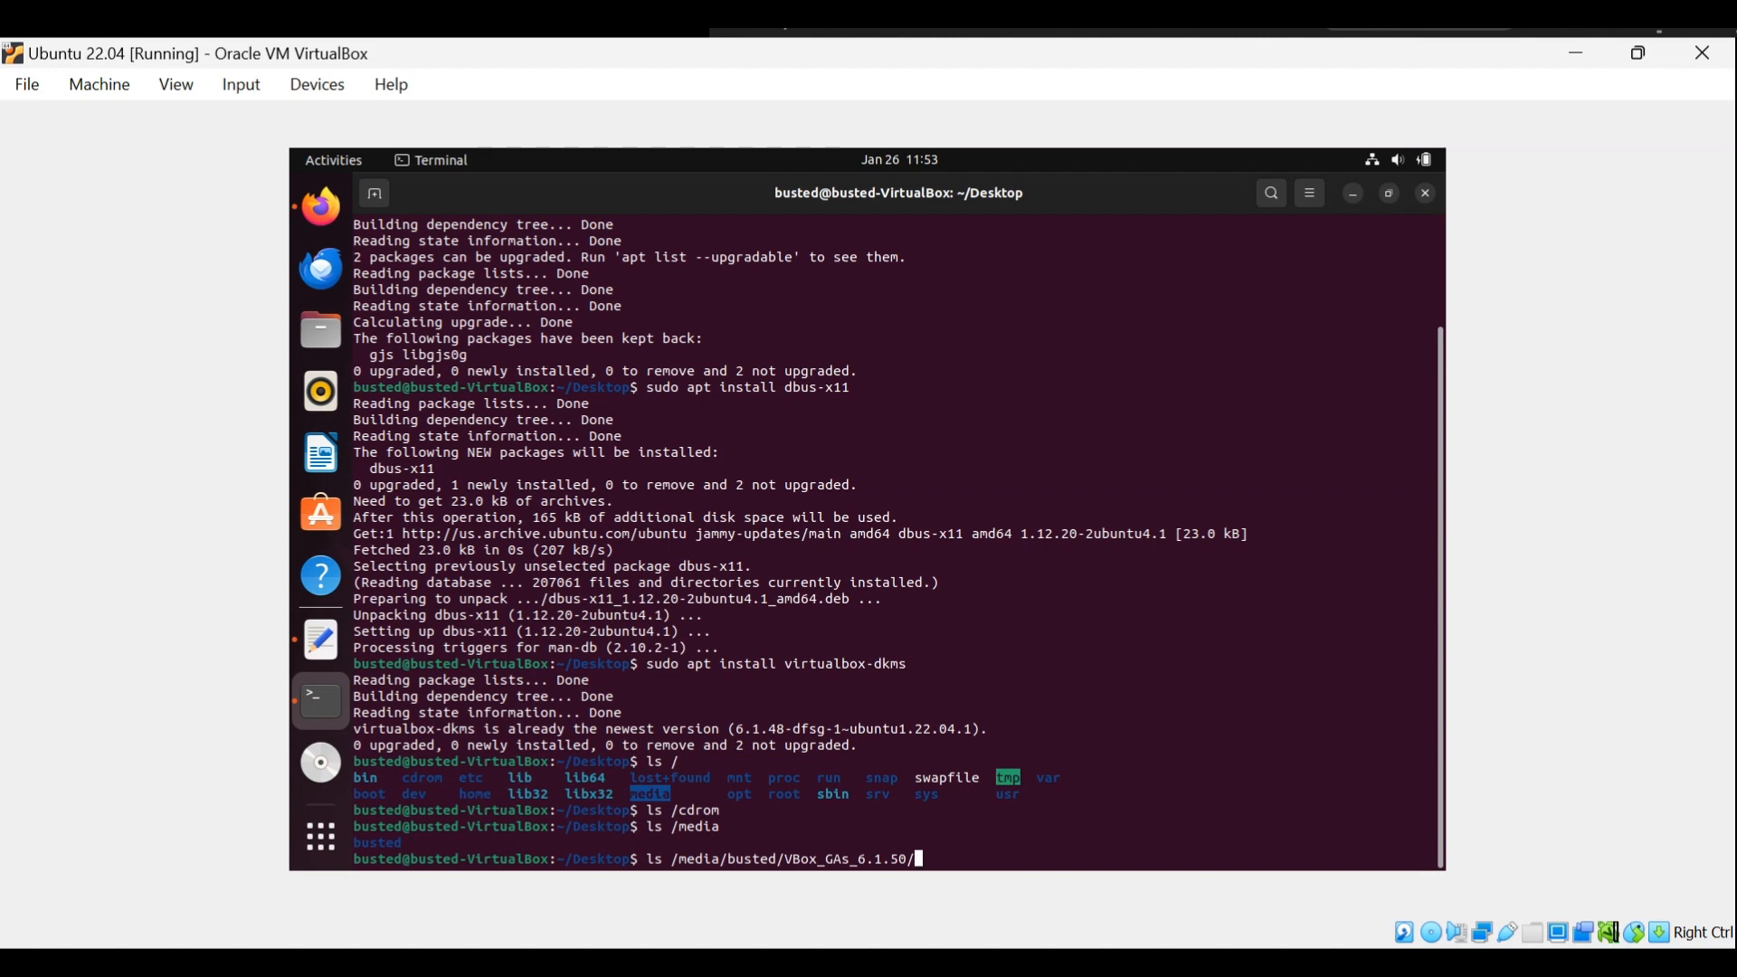
{"action": "key", "text": "Tab"}
{"action": "key", "text": "Tab"}
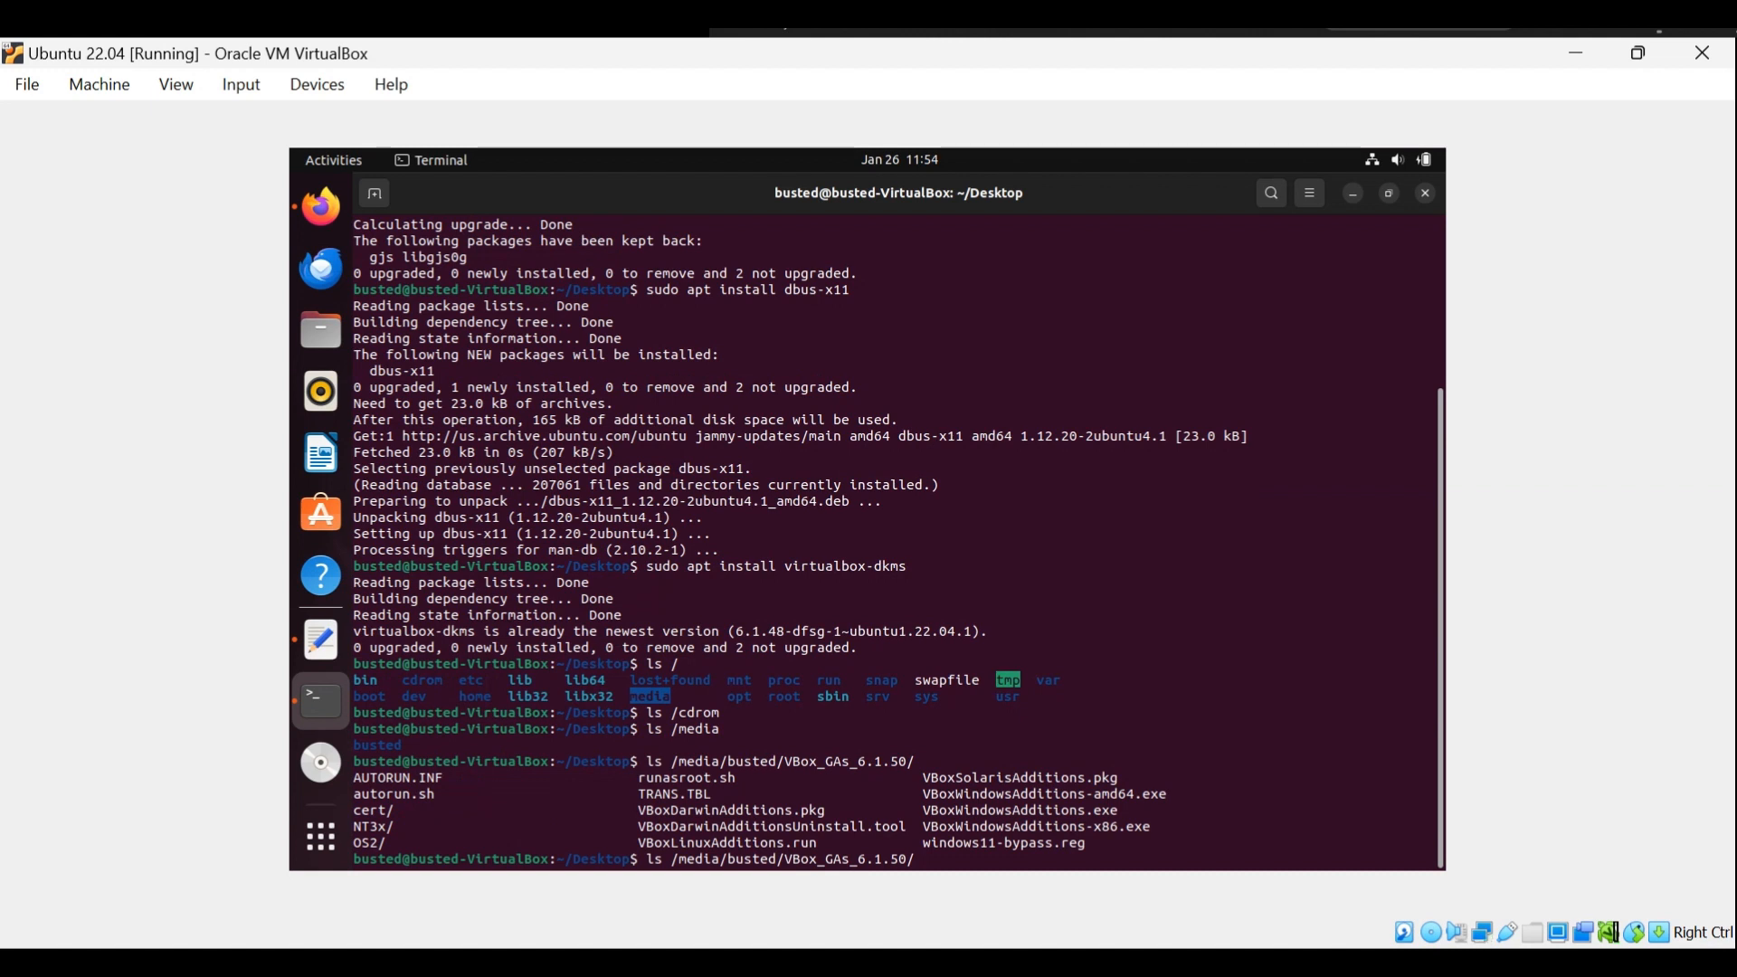
Turn the listing command into the full path of autorun.sh on the VBox_GAs_6.1.50 disc, run it, and authenticate with the account password.
{"action": "type", "text": "aut"}
{"action": "key", "text": "Tab"}
{"action": "key", "text": "Home"}
{"action": "key", "text": "Delete"}
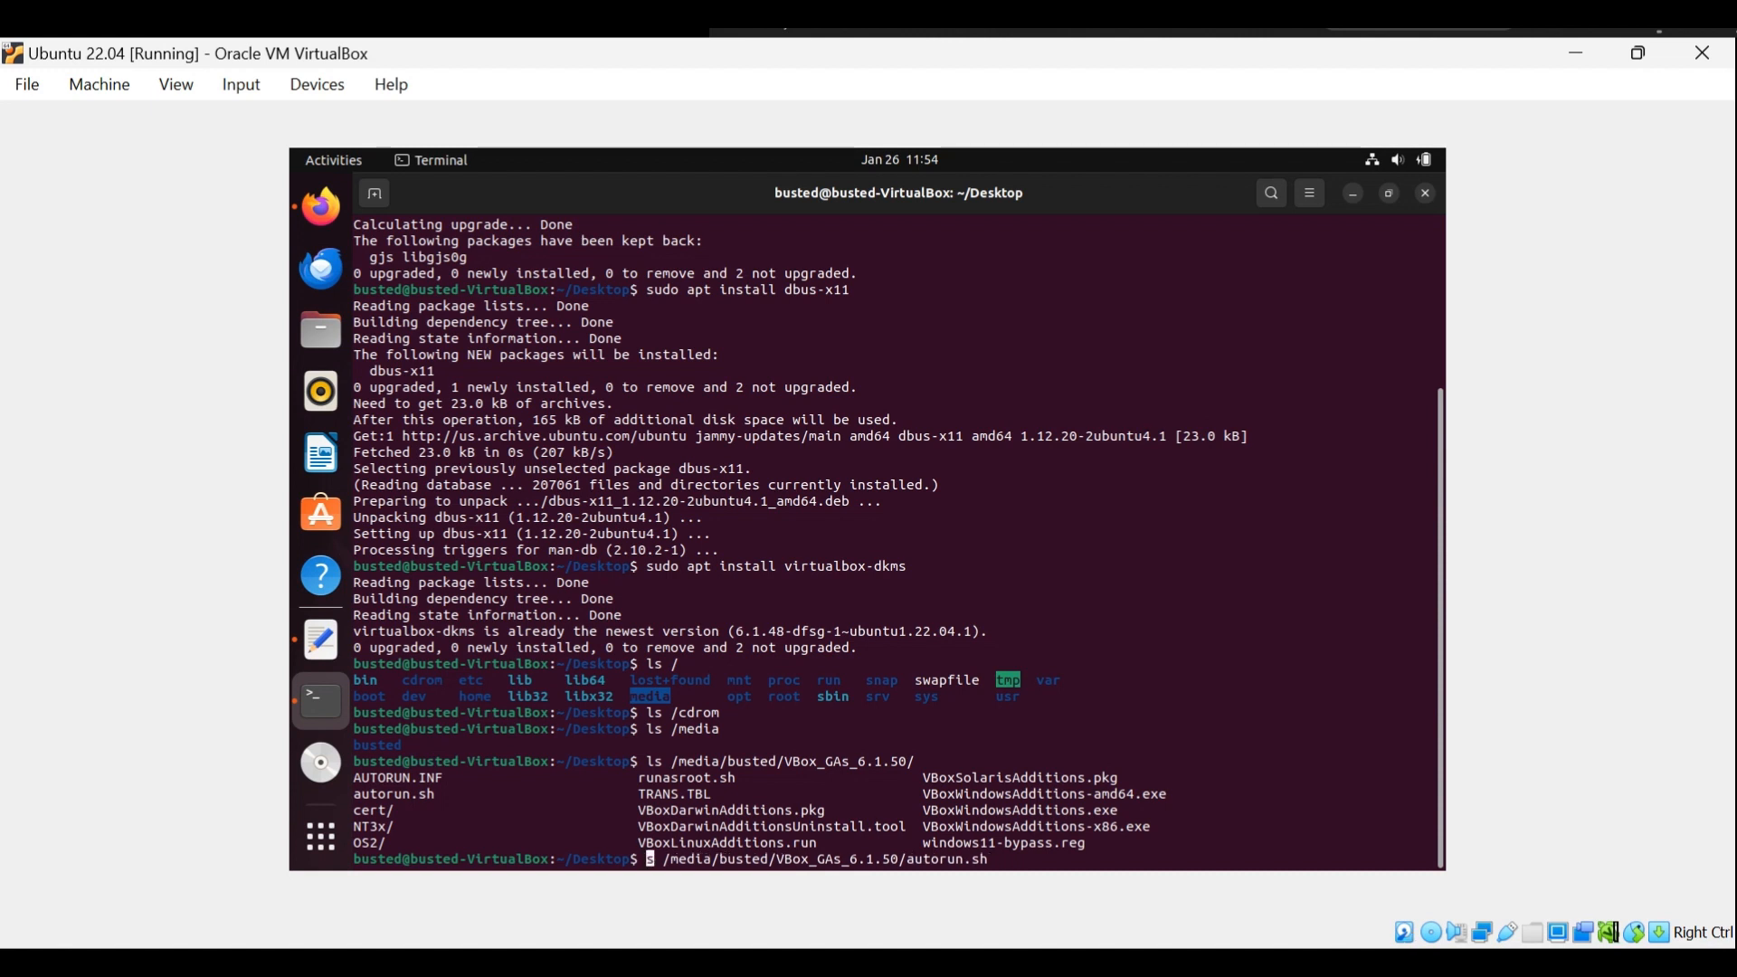
{"action": "key", "text": "Delete"}
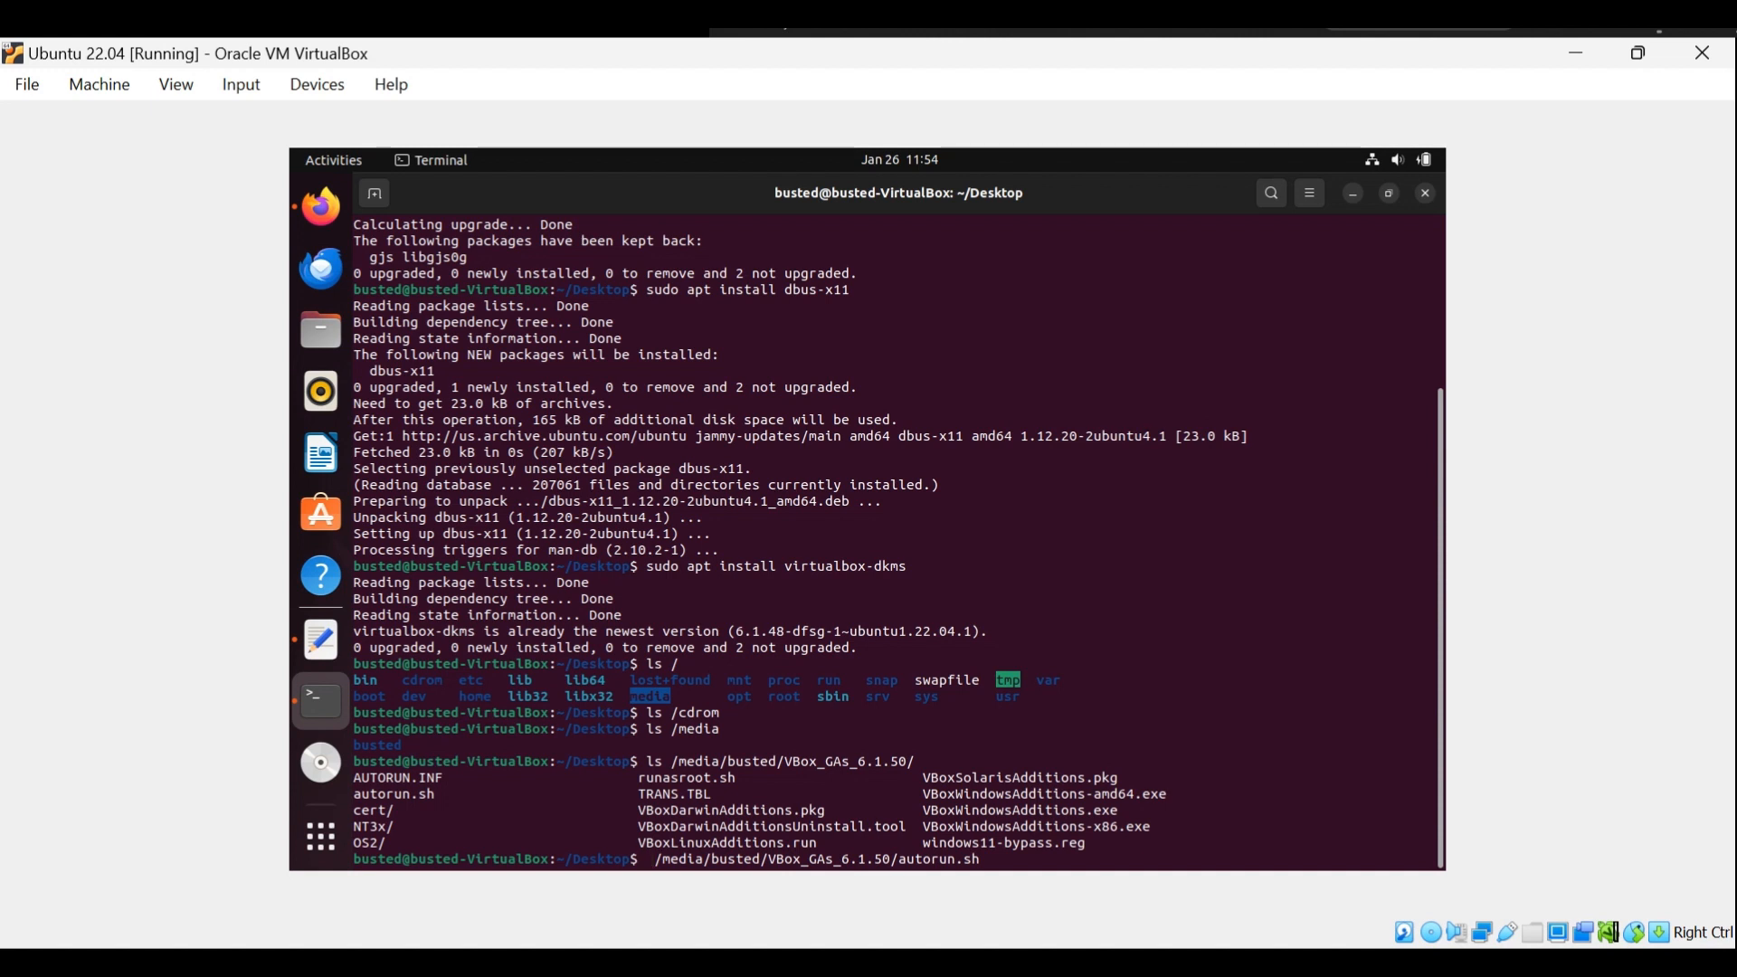
{"action": "key", "text": "Delete"}
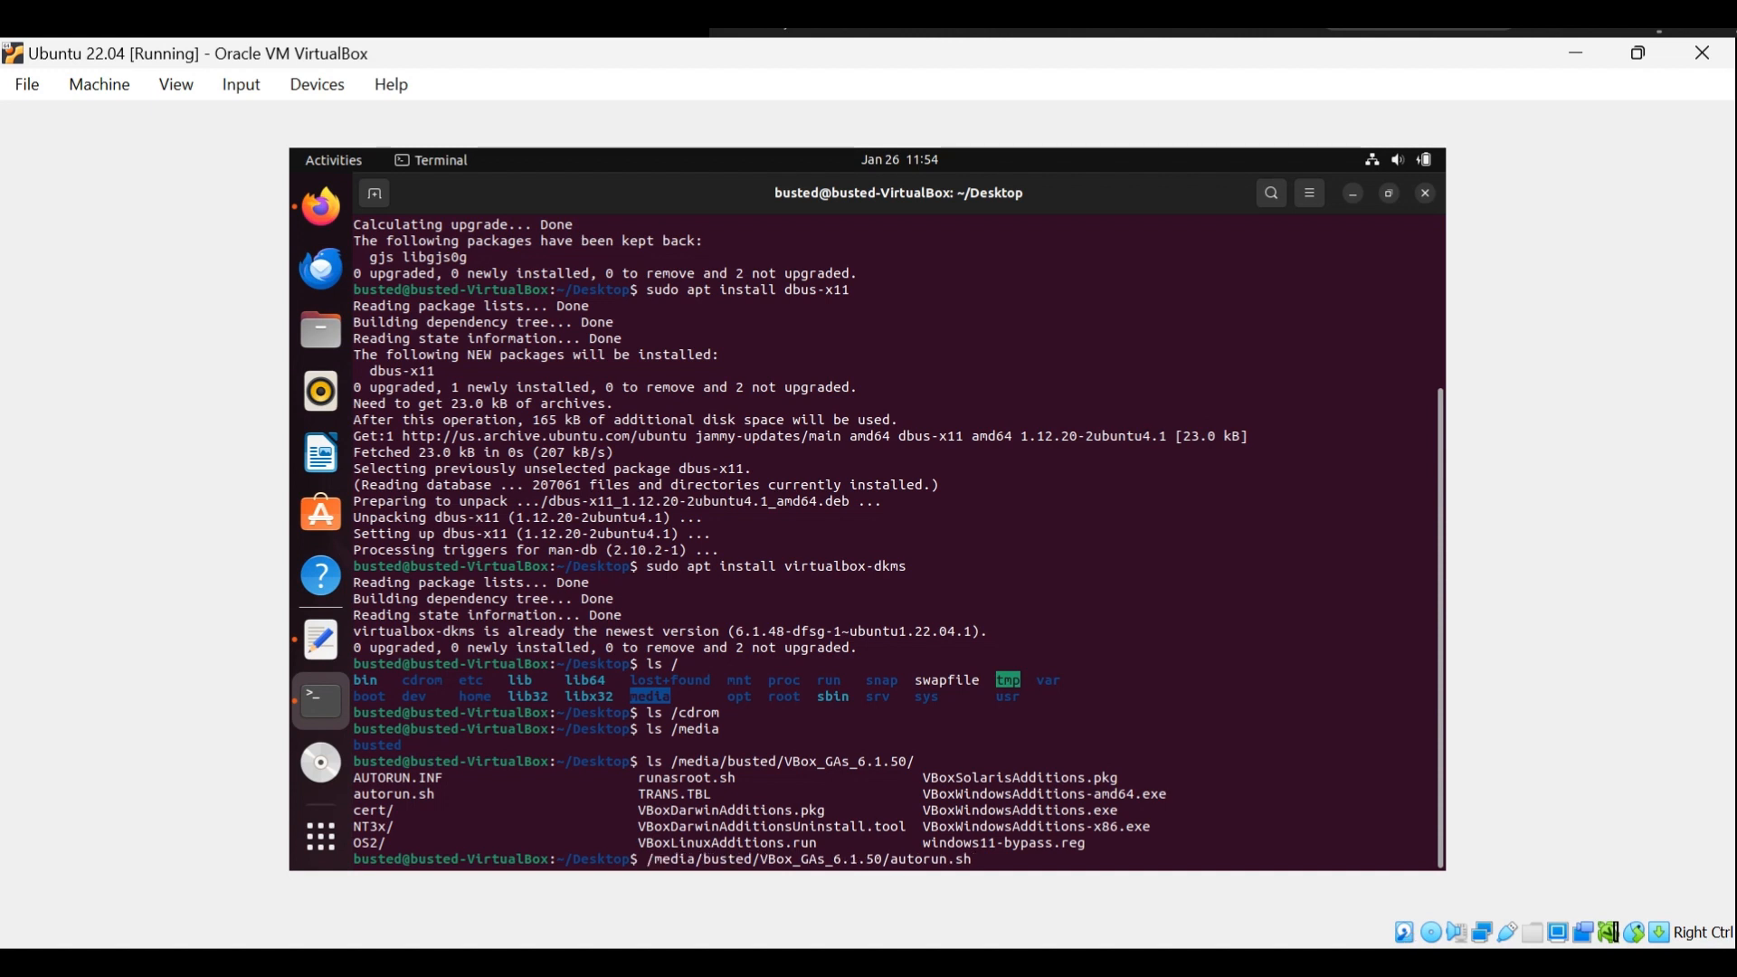
{"action": "key", "text": "Return"}
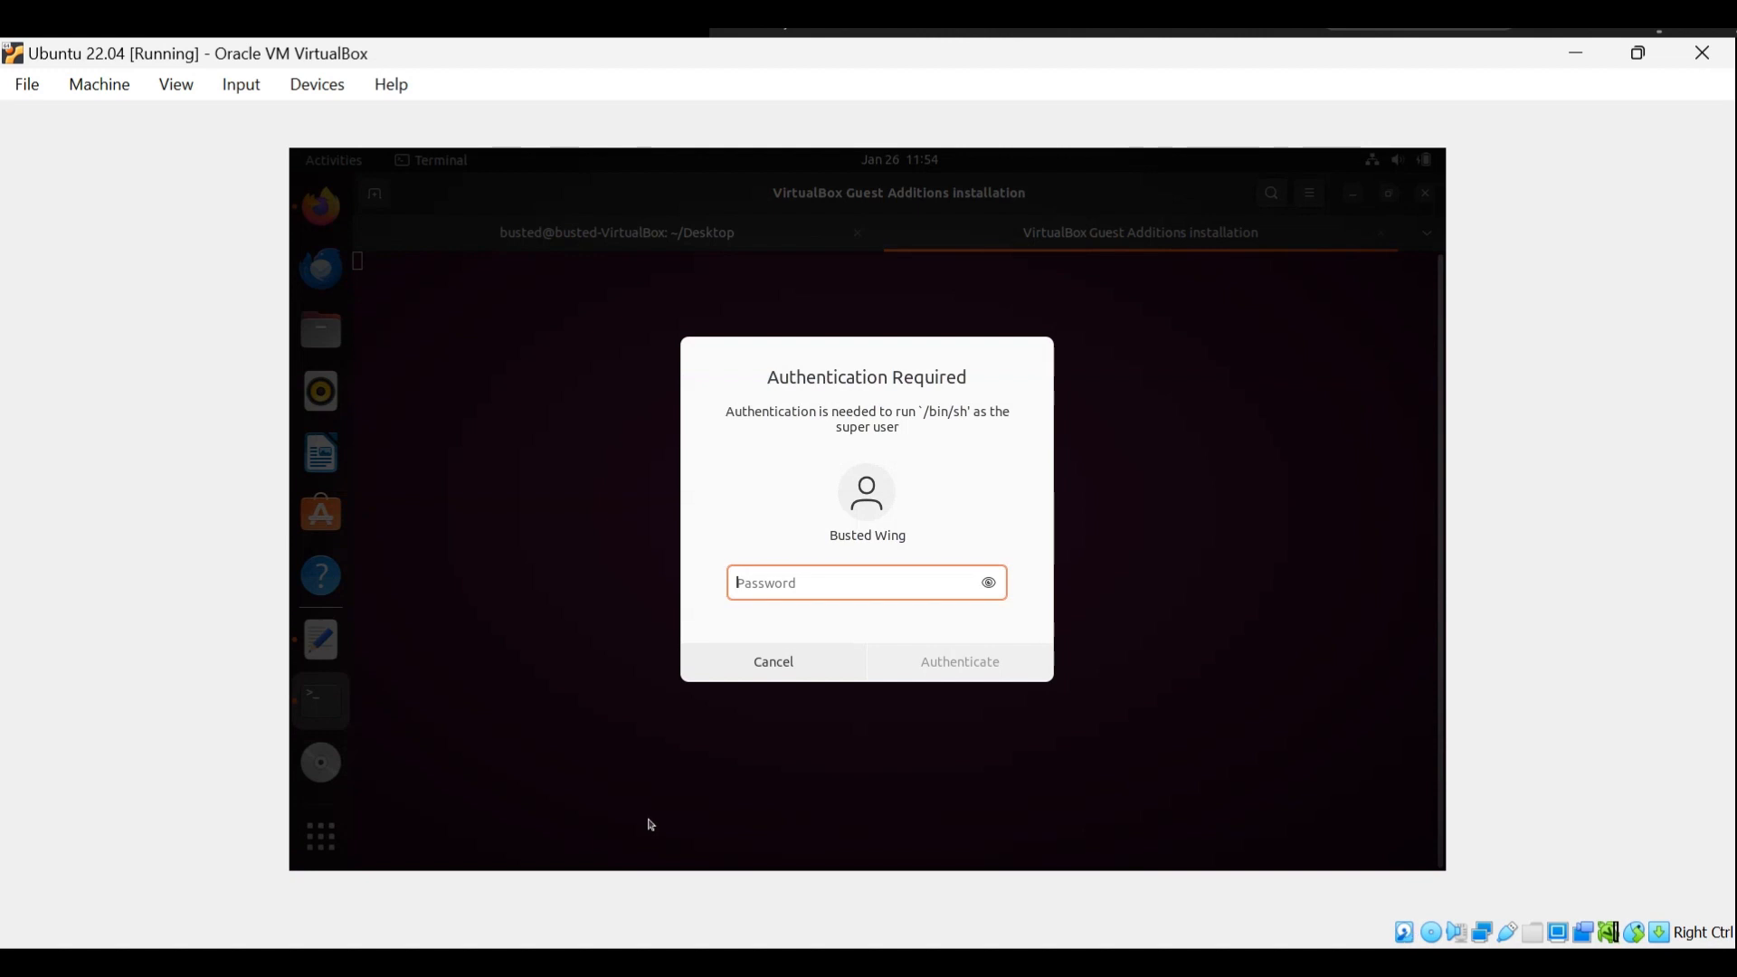
{"action": "type", "text": "**"}
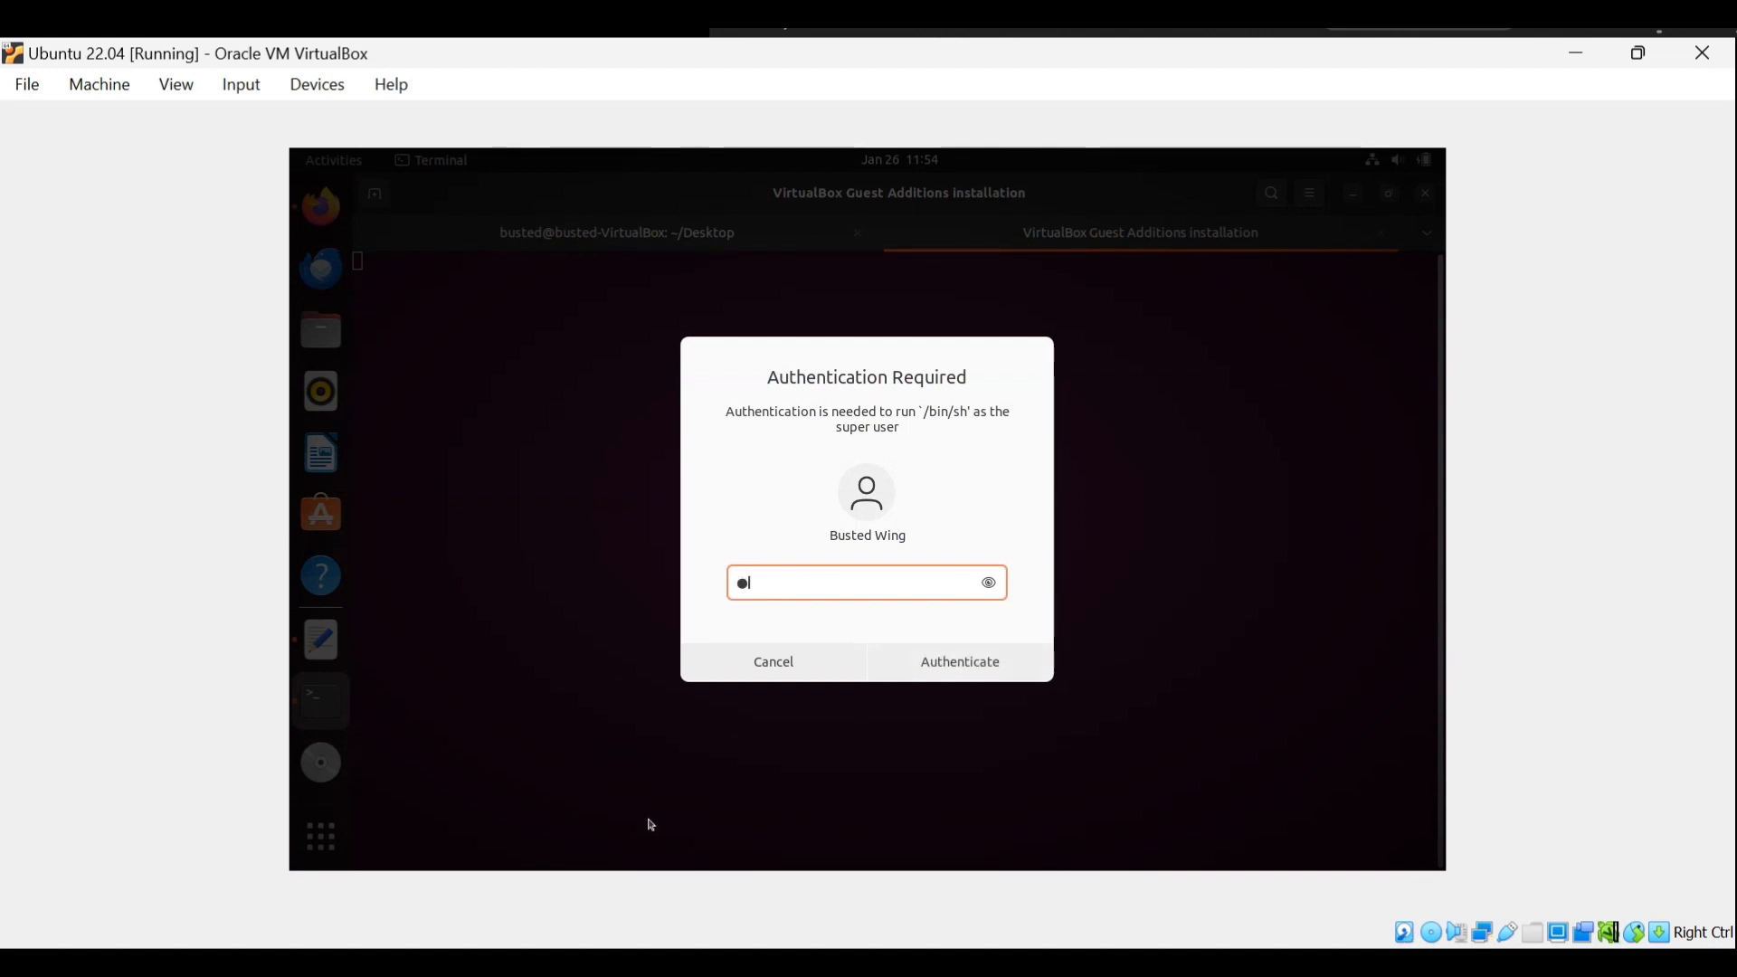
{"action": "type", "text": "***"}
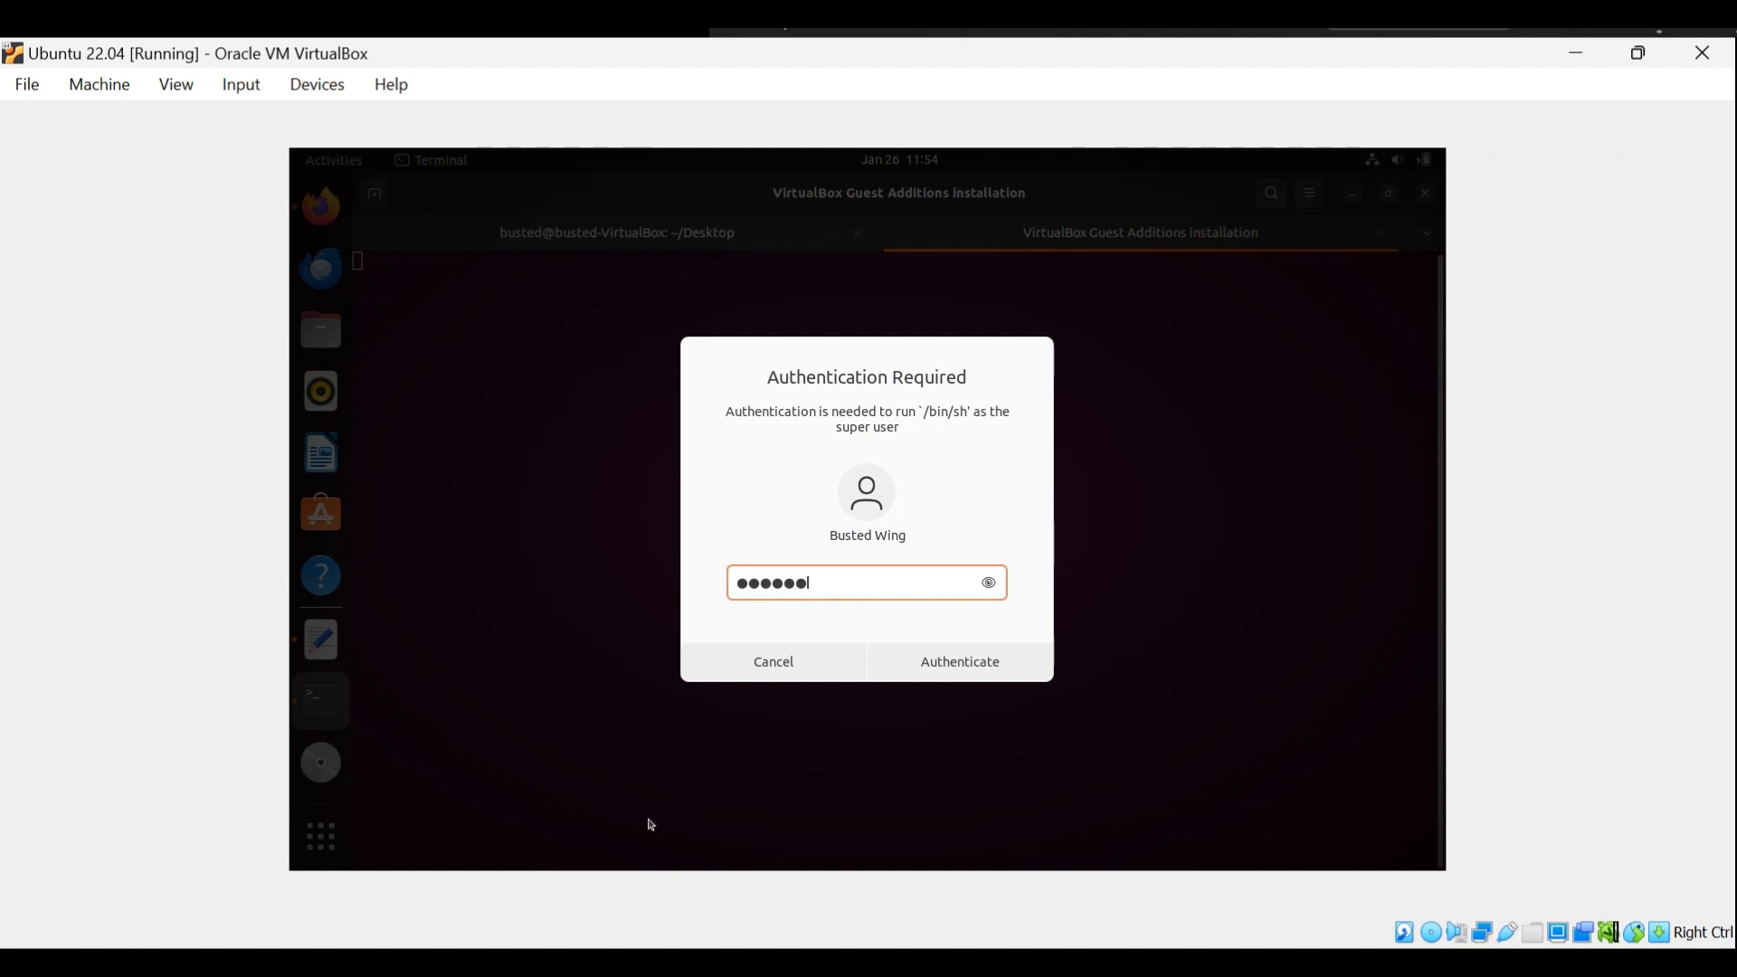
{"action": "key", "text": "Return"}
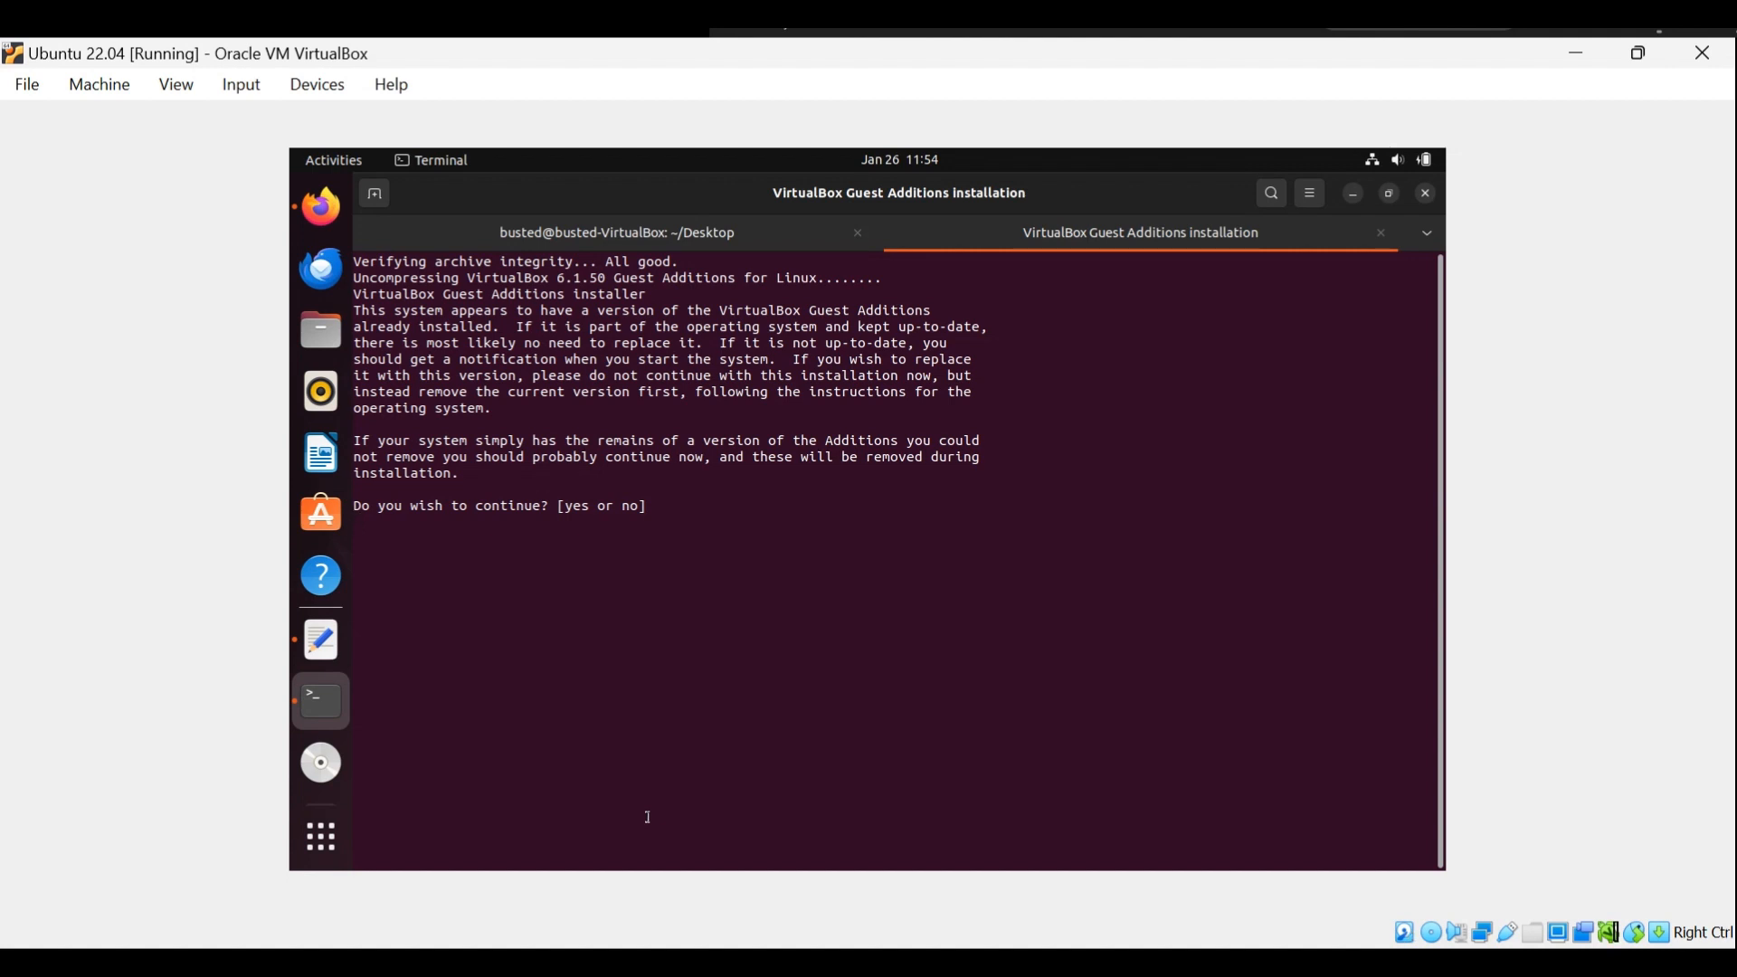
Answer "yes" to continue the Guest Additions installation and close the installer window once it finishes.
{"action": "type", "text": "yes"}
{"action": "key", "text": "Return"}
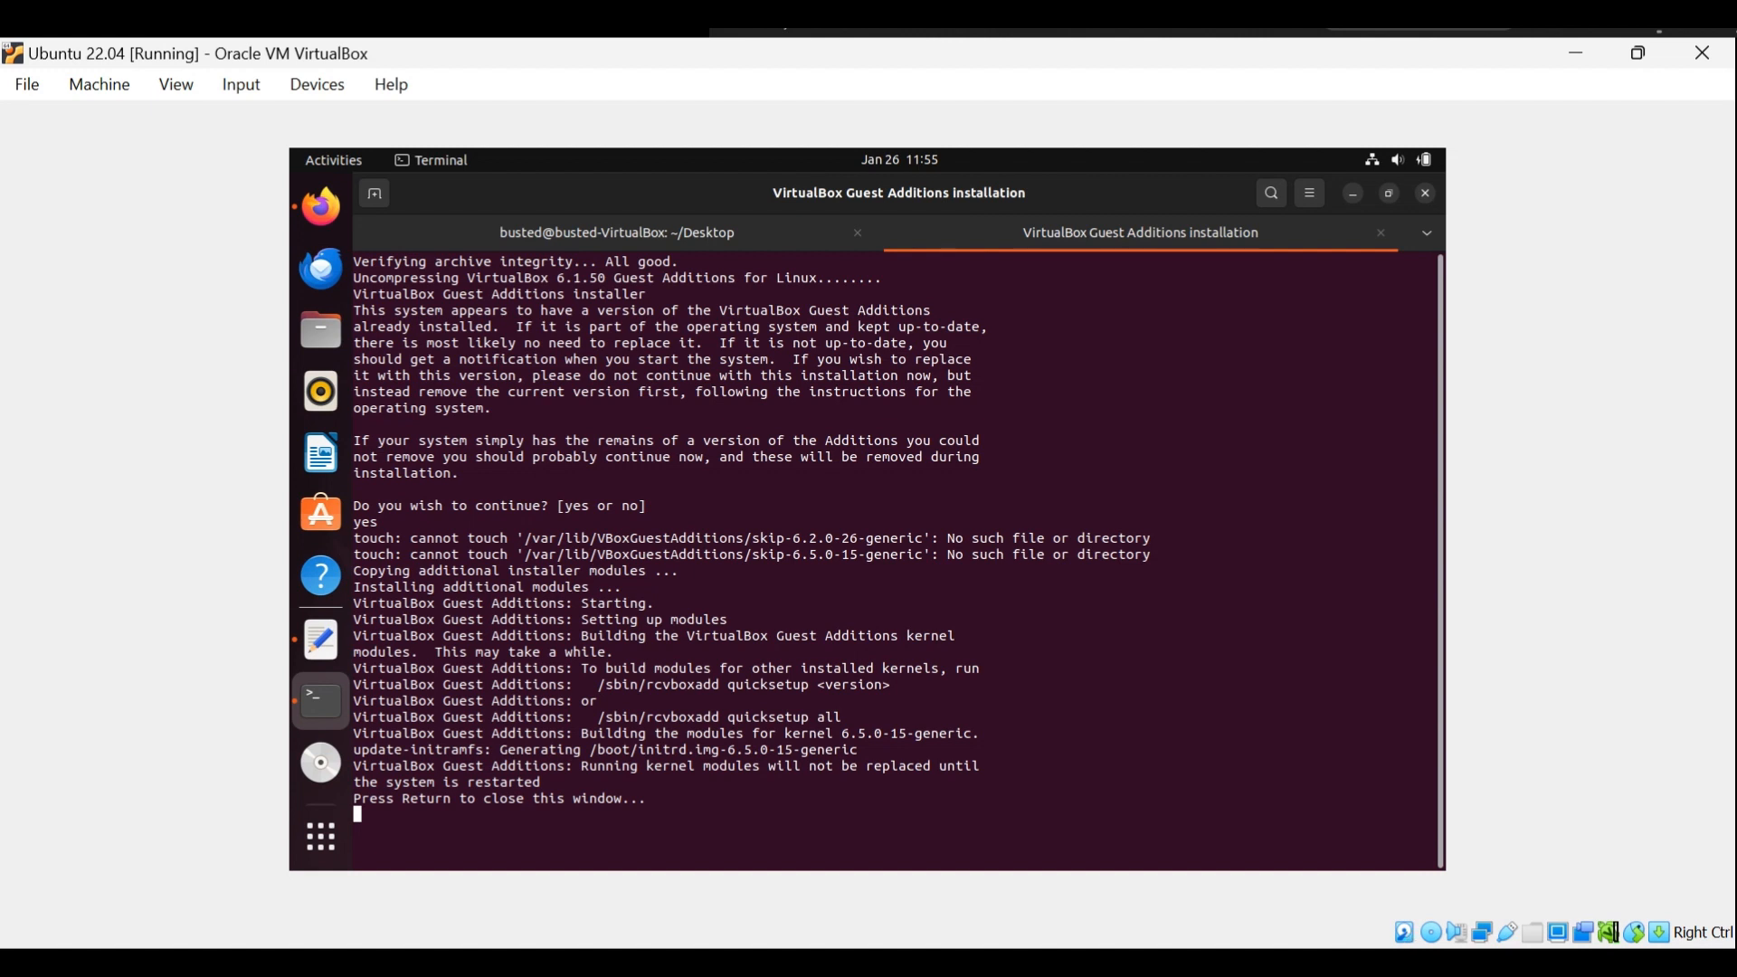
{"action": "key", "text": "Return"}
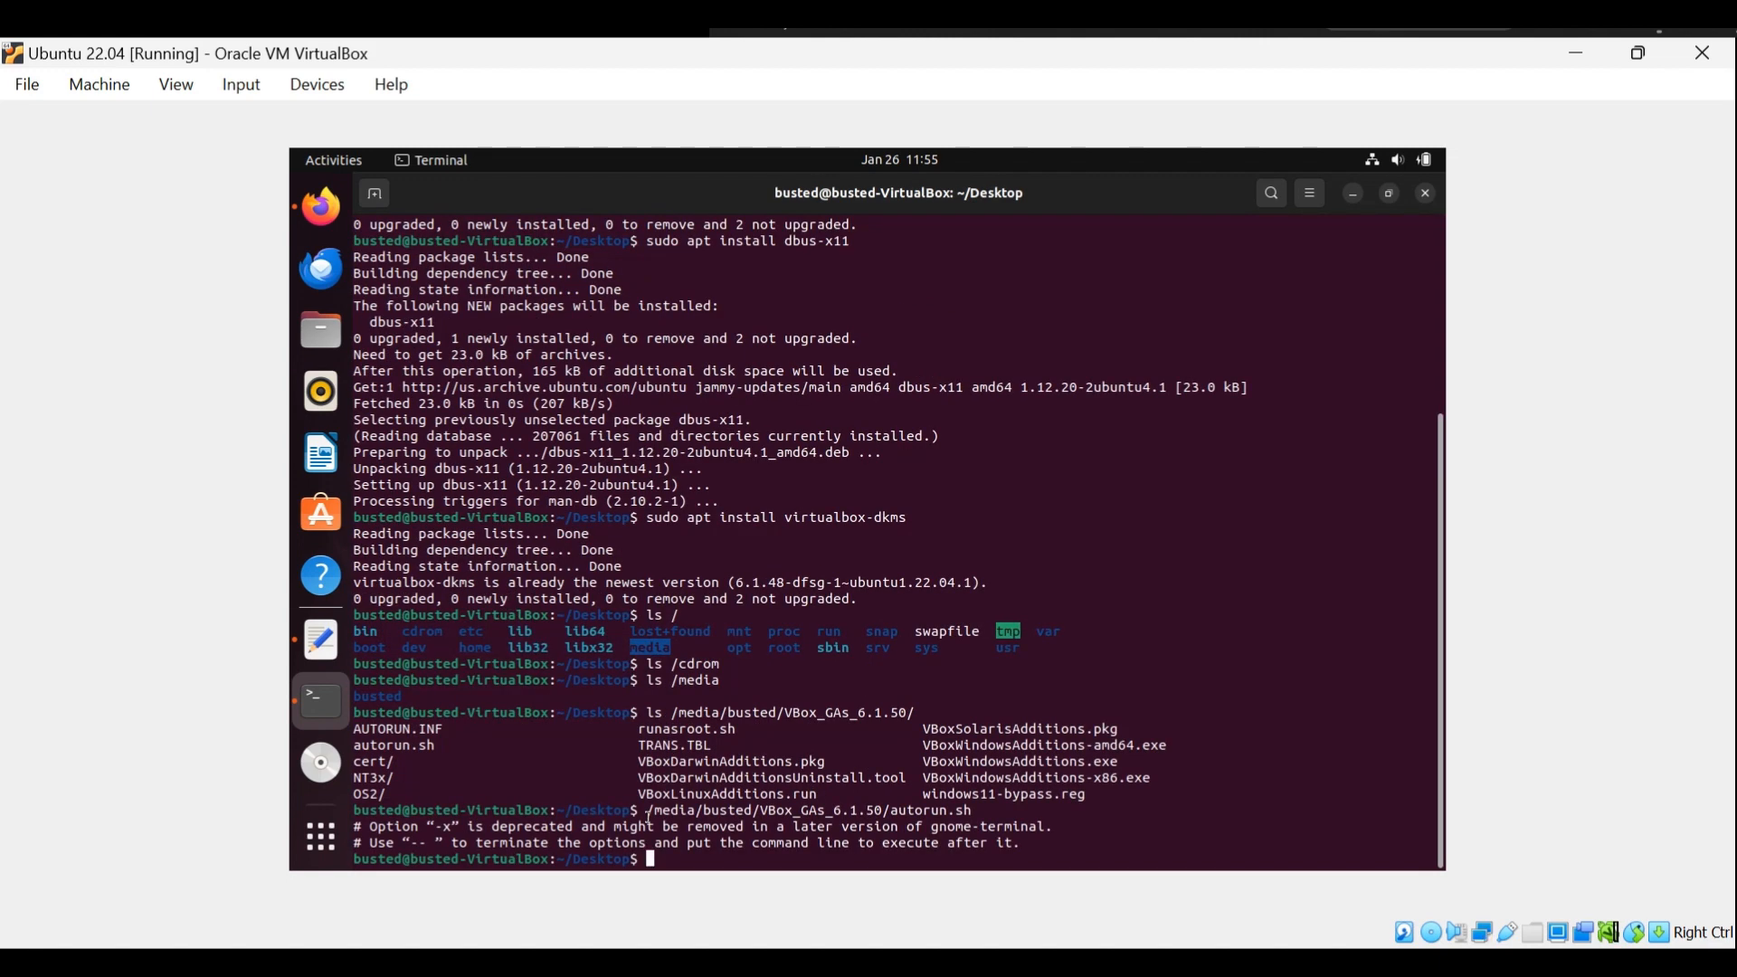
Restart the virtual machine from the terminal with "sudo reboot".
{"action": "type", "text": "sudo"}
{"action": "type", "text": "reboot"}
{"action": "key", "text": "Return"}
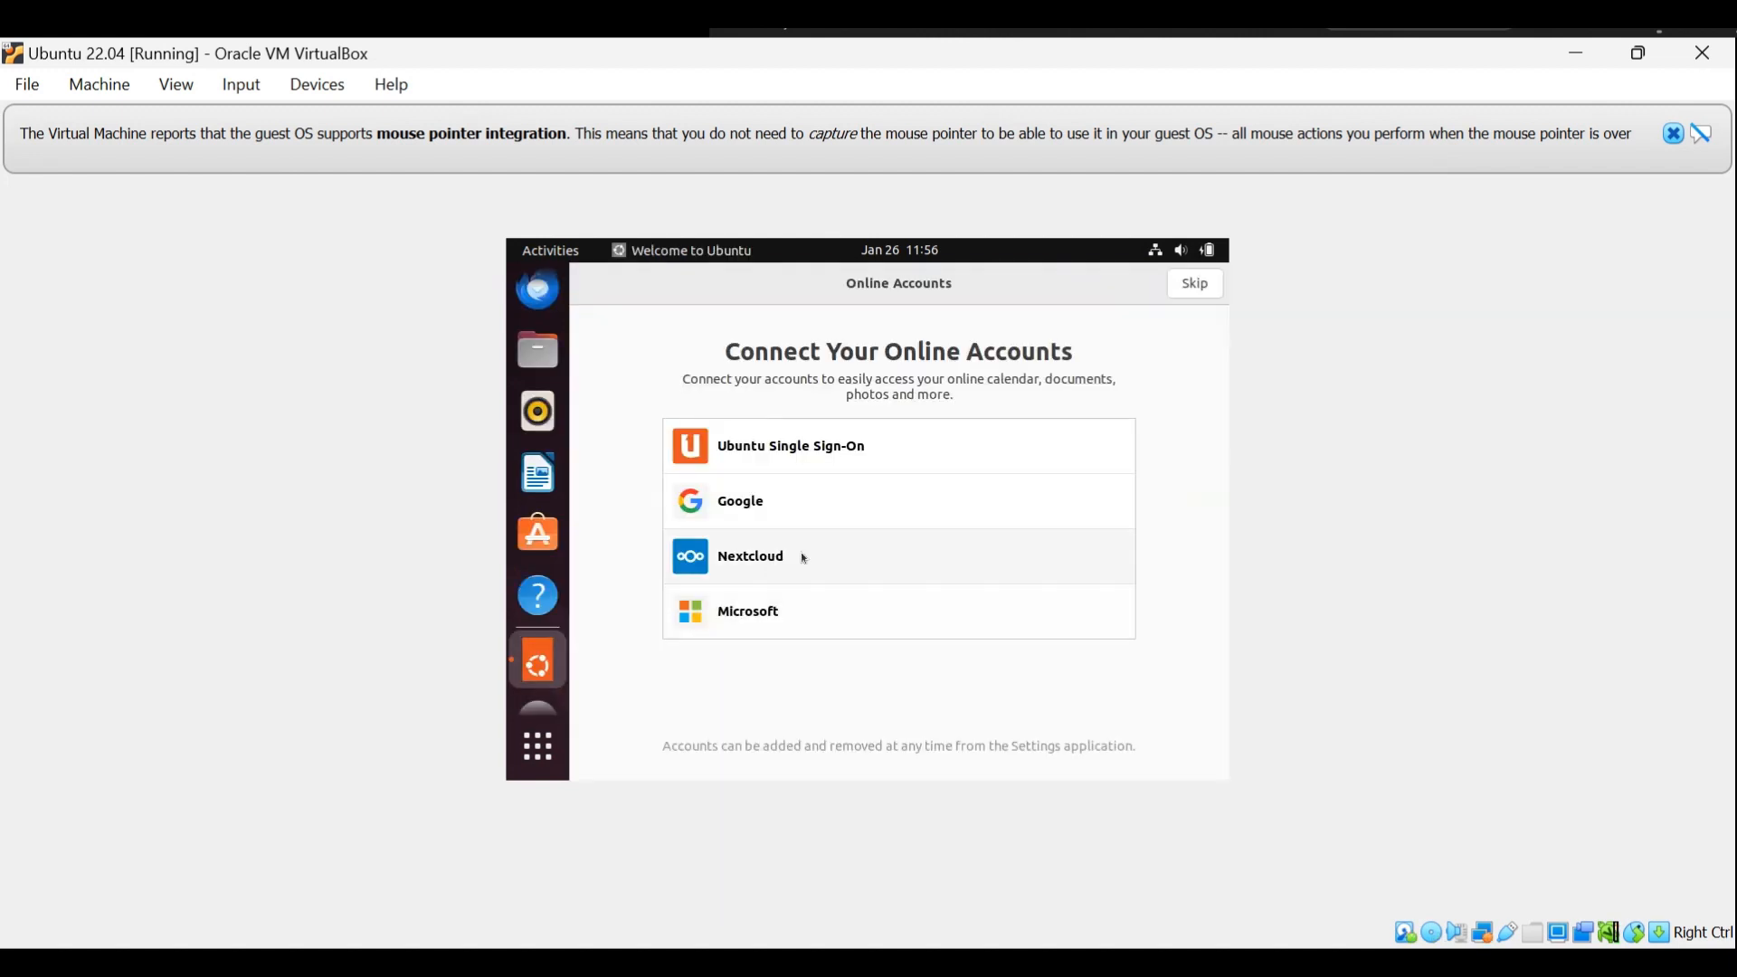
Skip online accounts and Ubuntu Pro in the welcome wizard, decline sending system info, and force the wizard to quit.
{"action": "left_click", "coordinate": [1194, 284]}
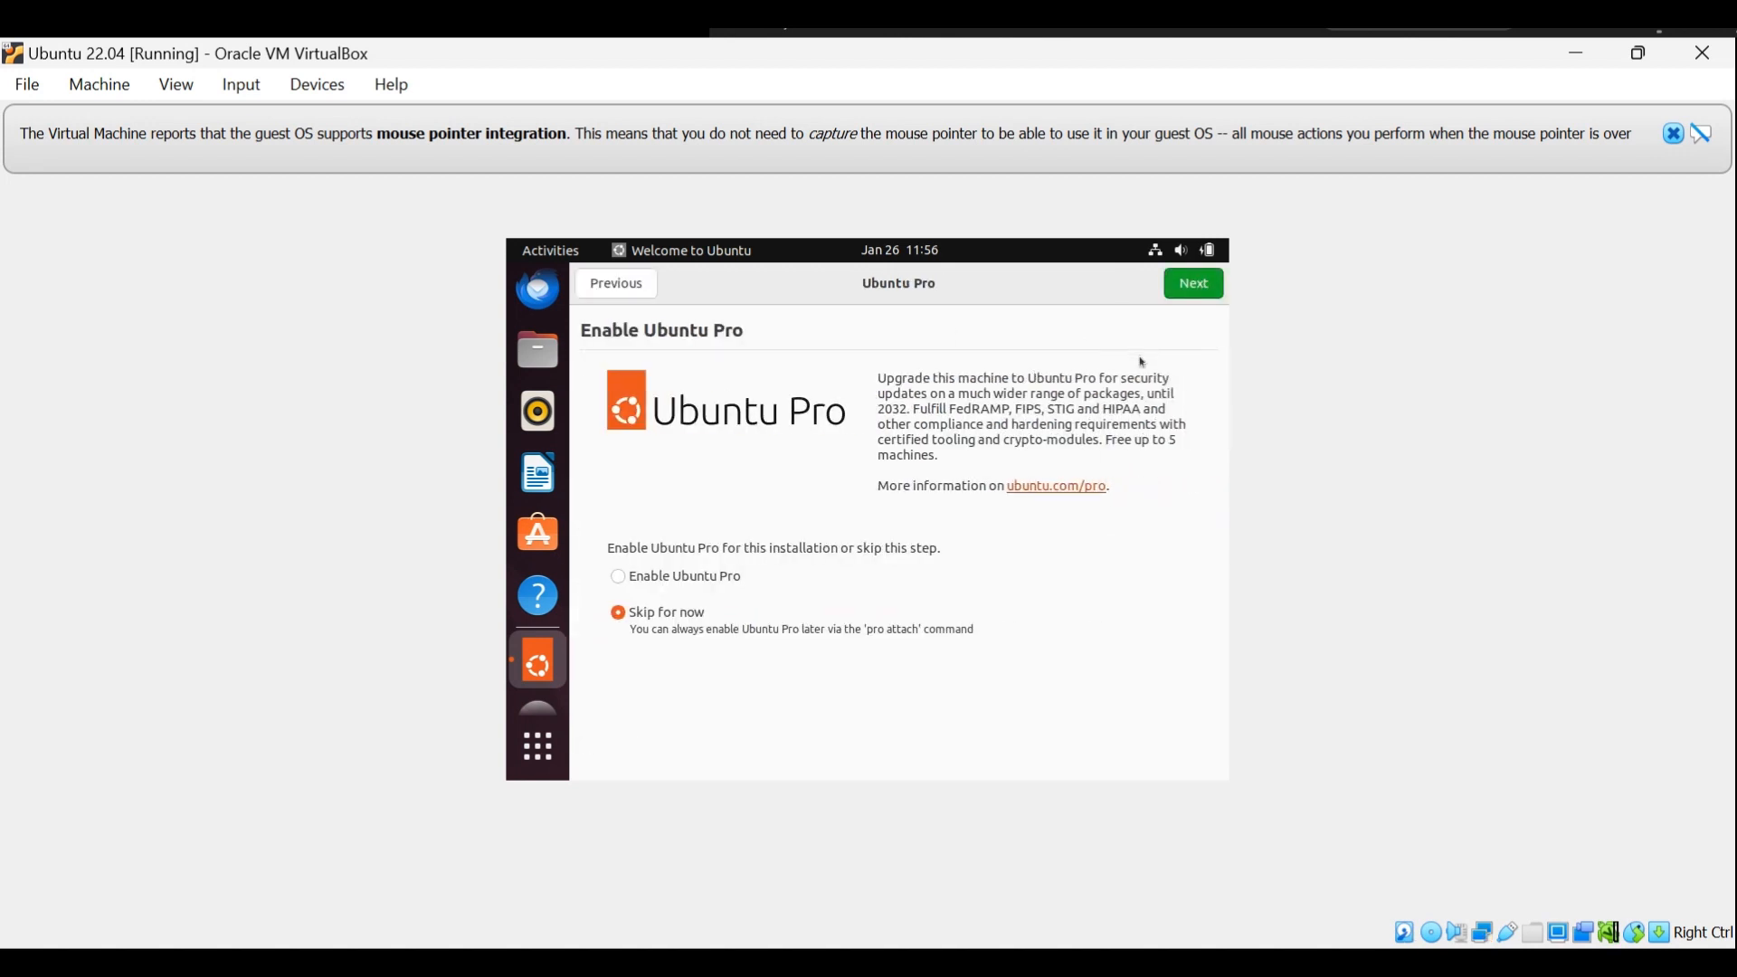
{"action": "left_click", "coordinate": [1181, 286]}
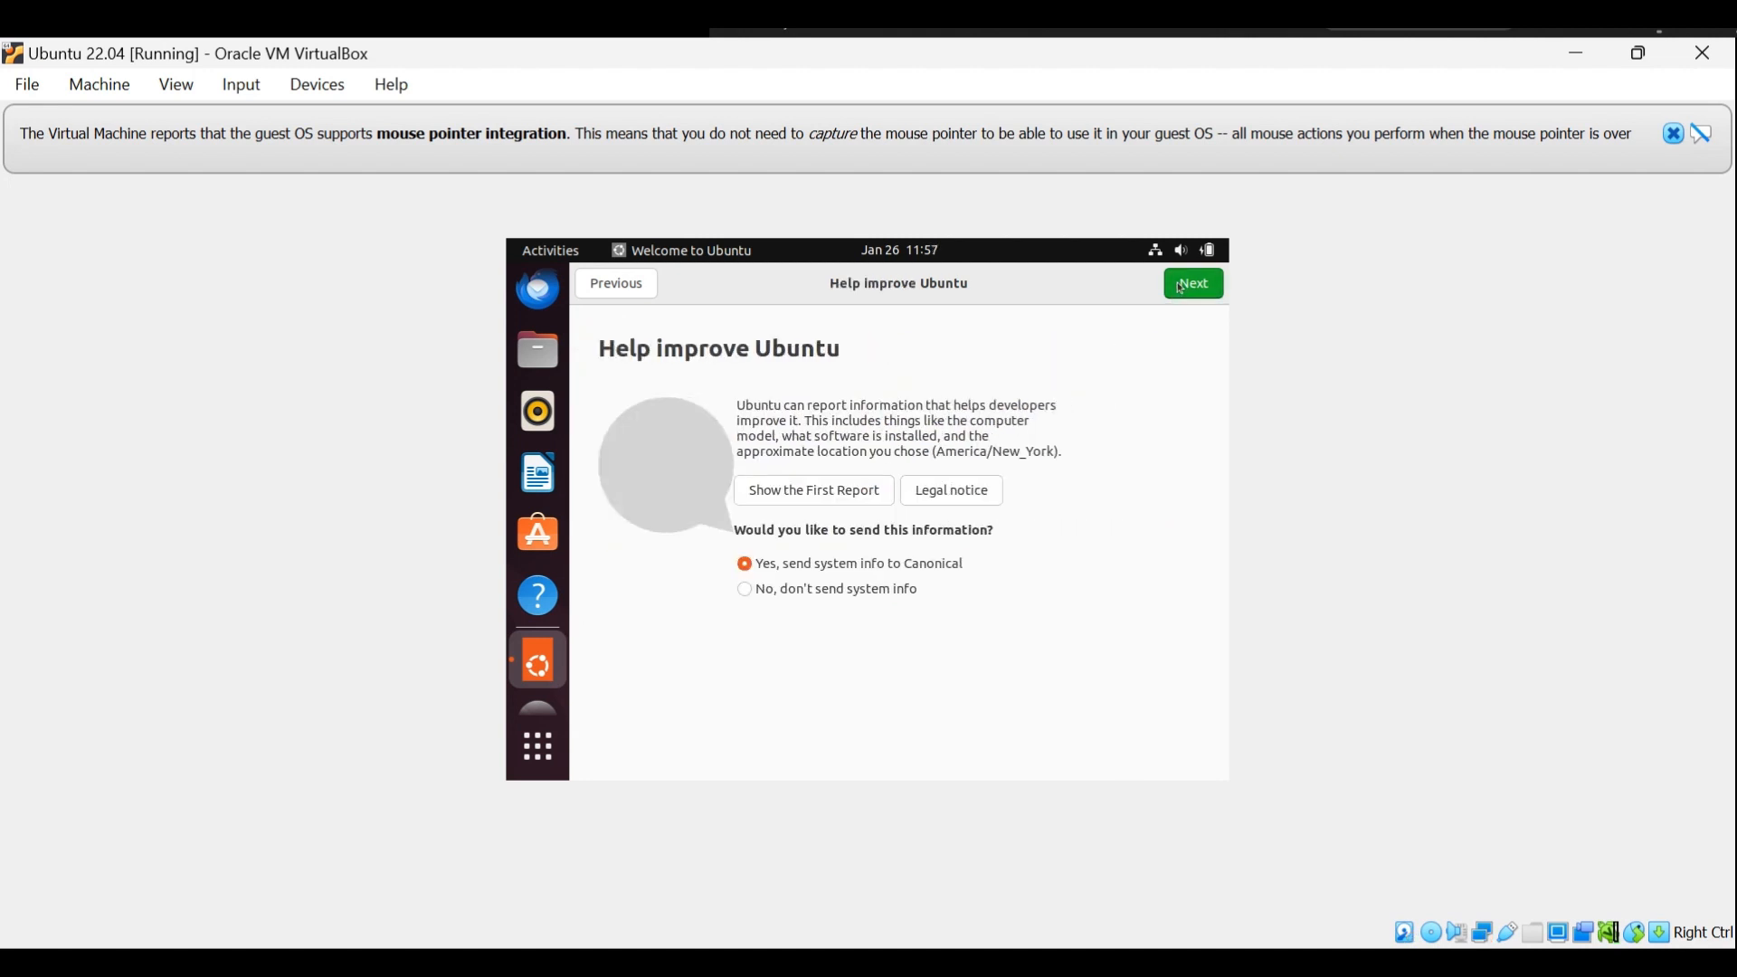
{"action": "left_click", "coordinate": [900, 589]}
{"action": "left_click", "coordinate": [1189, 290]}
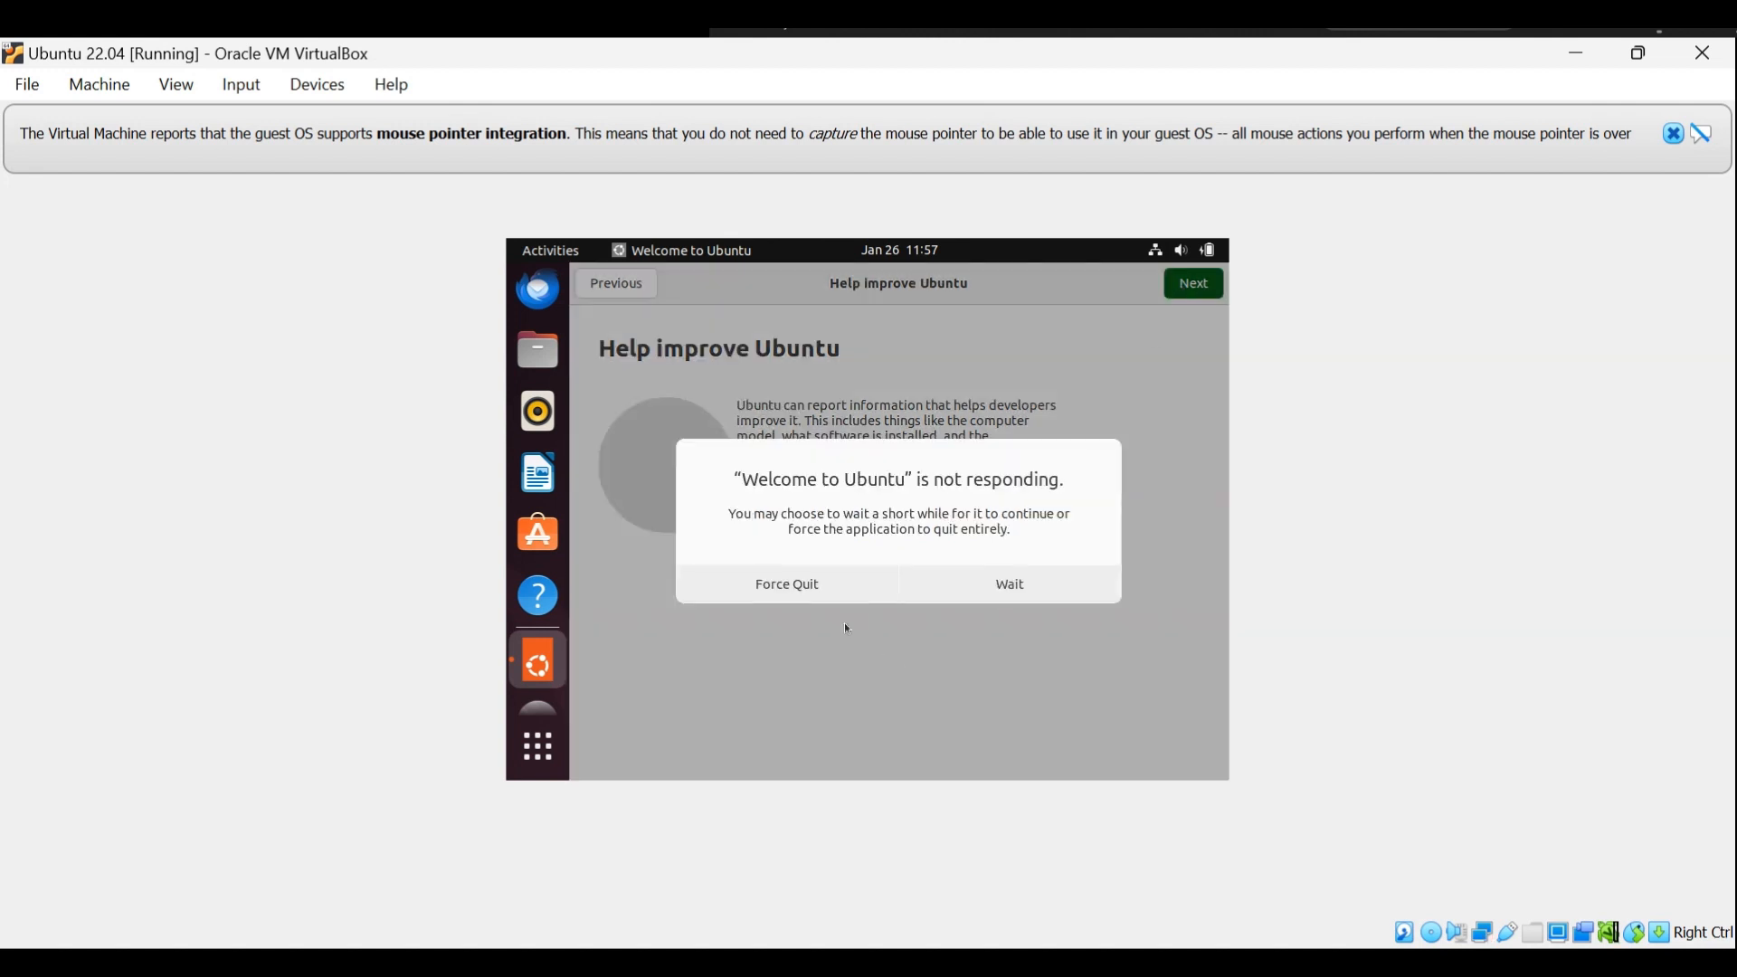
{"action": "left_click", "coordinate": [765, 588]}
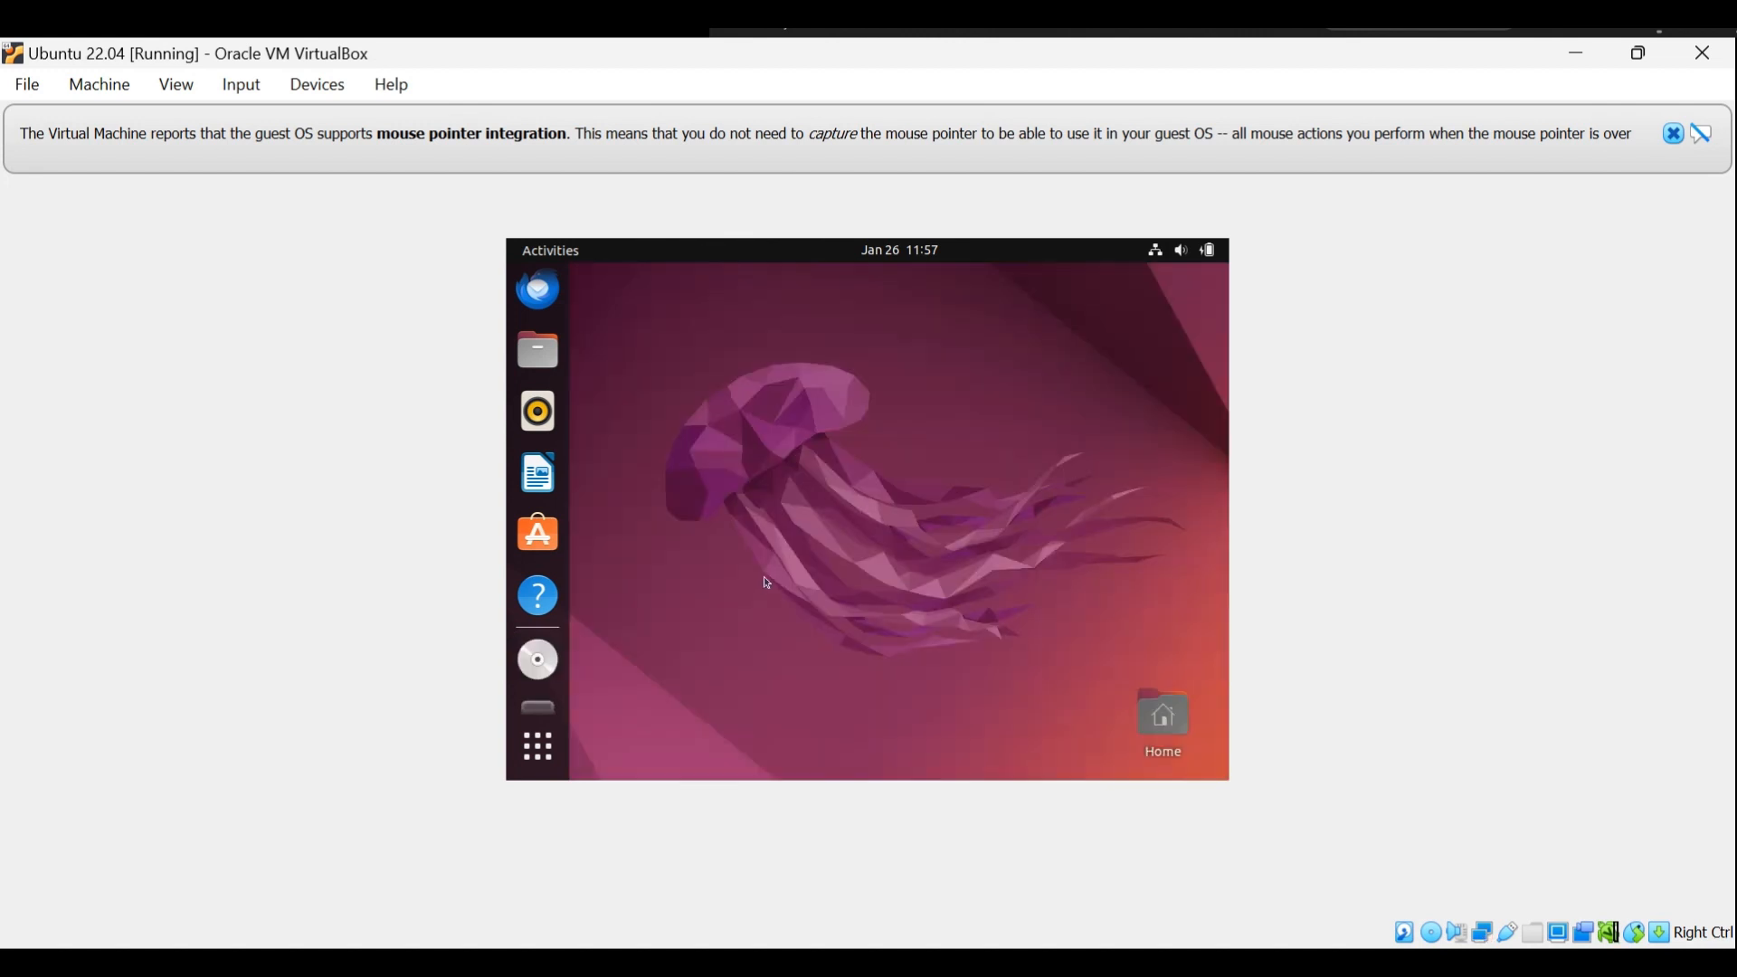
Open the display settings from the Ubuntu desktop.
{"action": "right_click", "coordinate": [896, 340]}
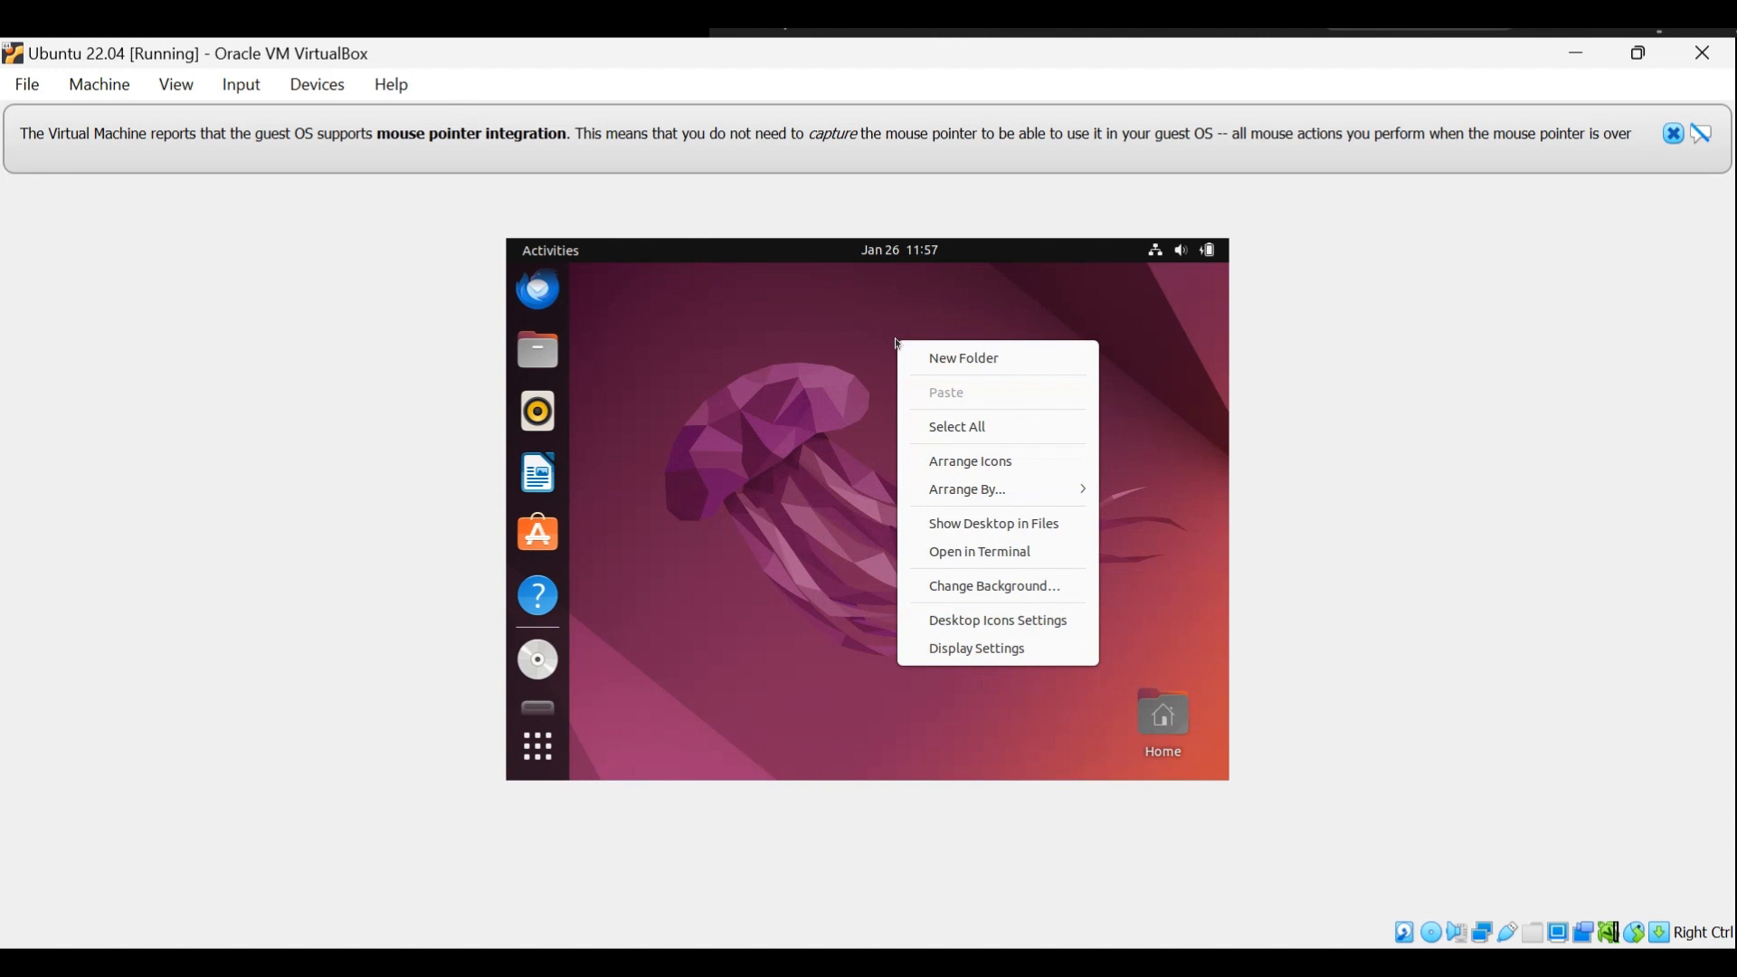
{"action": "left_click", "coordinate": [978, 652]}
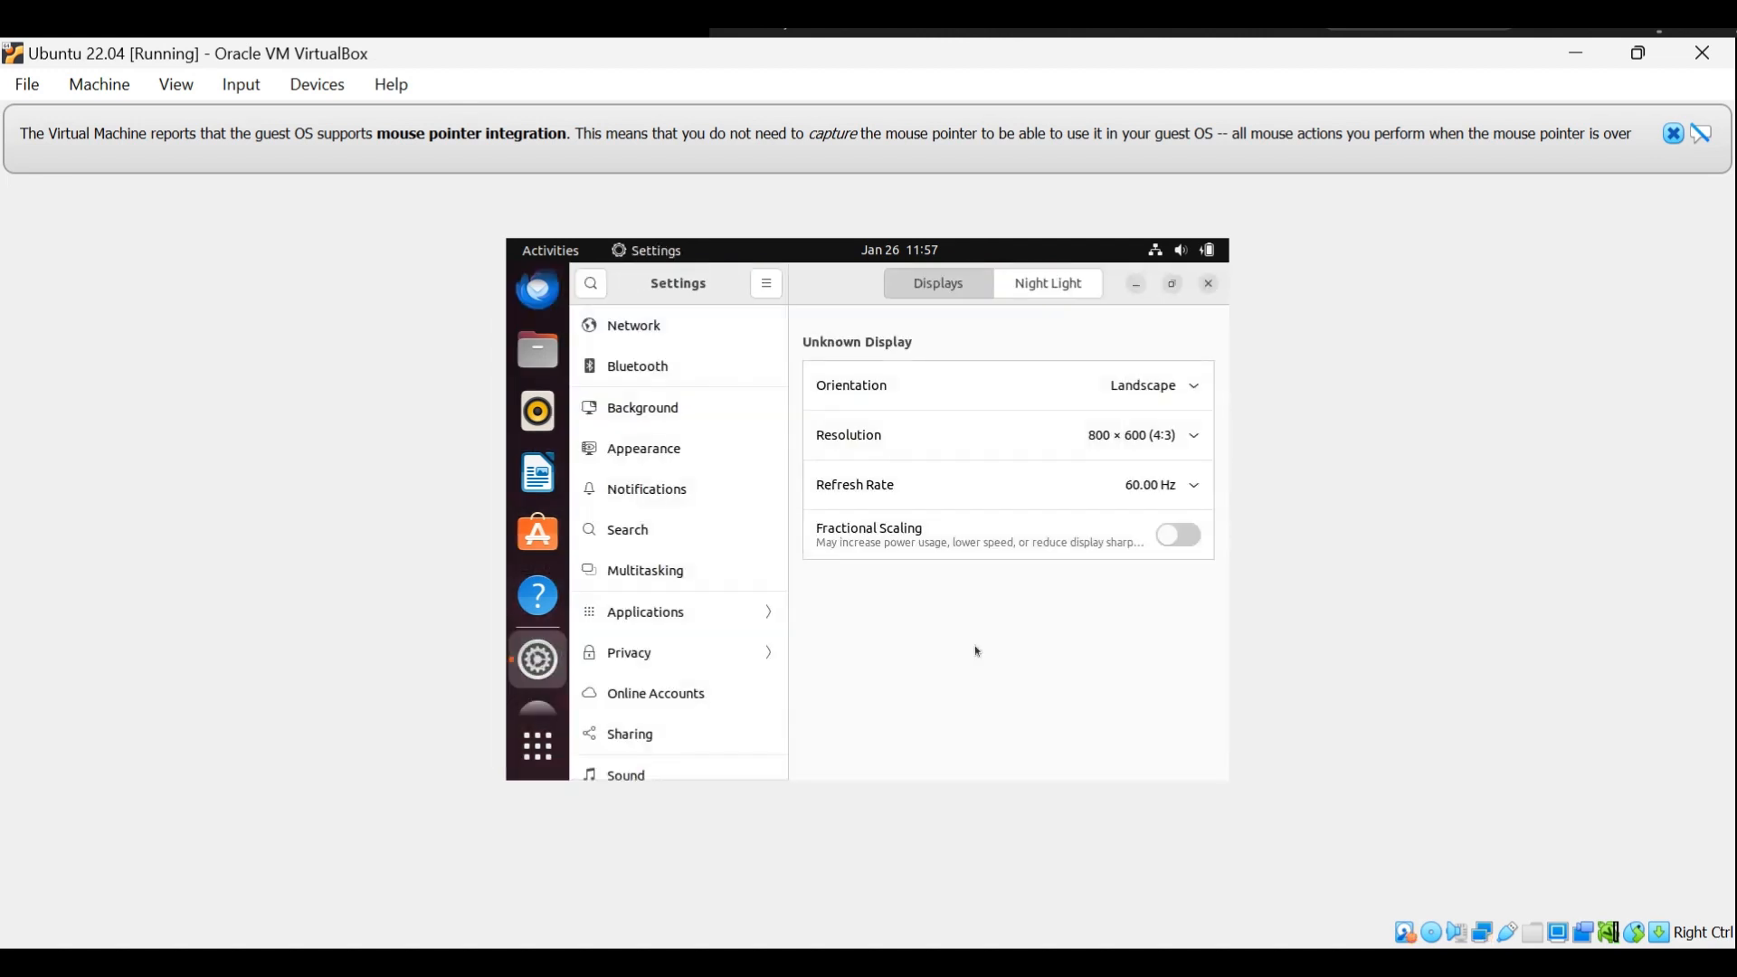
Try the 1440 × 900 (16:10) screen resolution and revert to the previous display settings.
{"action": "left_click", "coordinate": [1187, 438]}
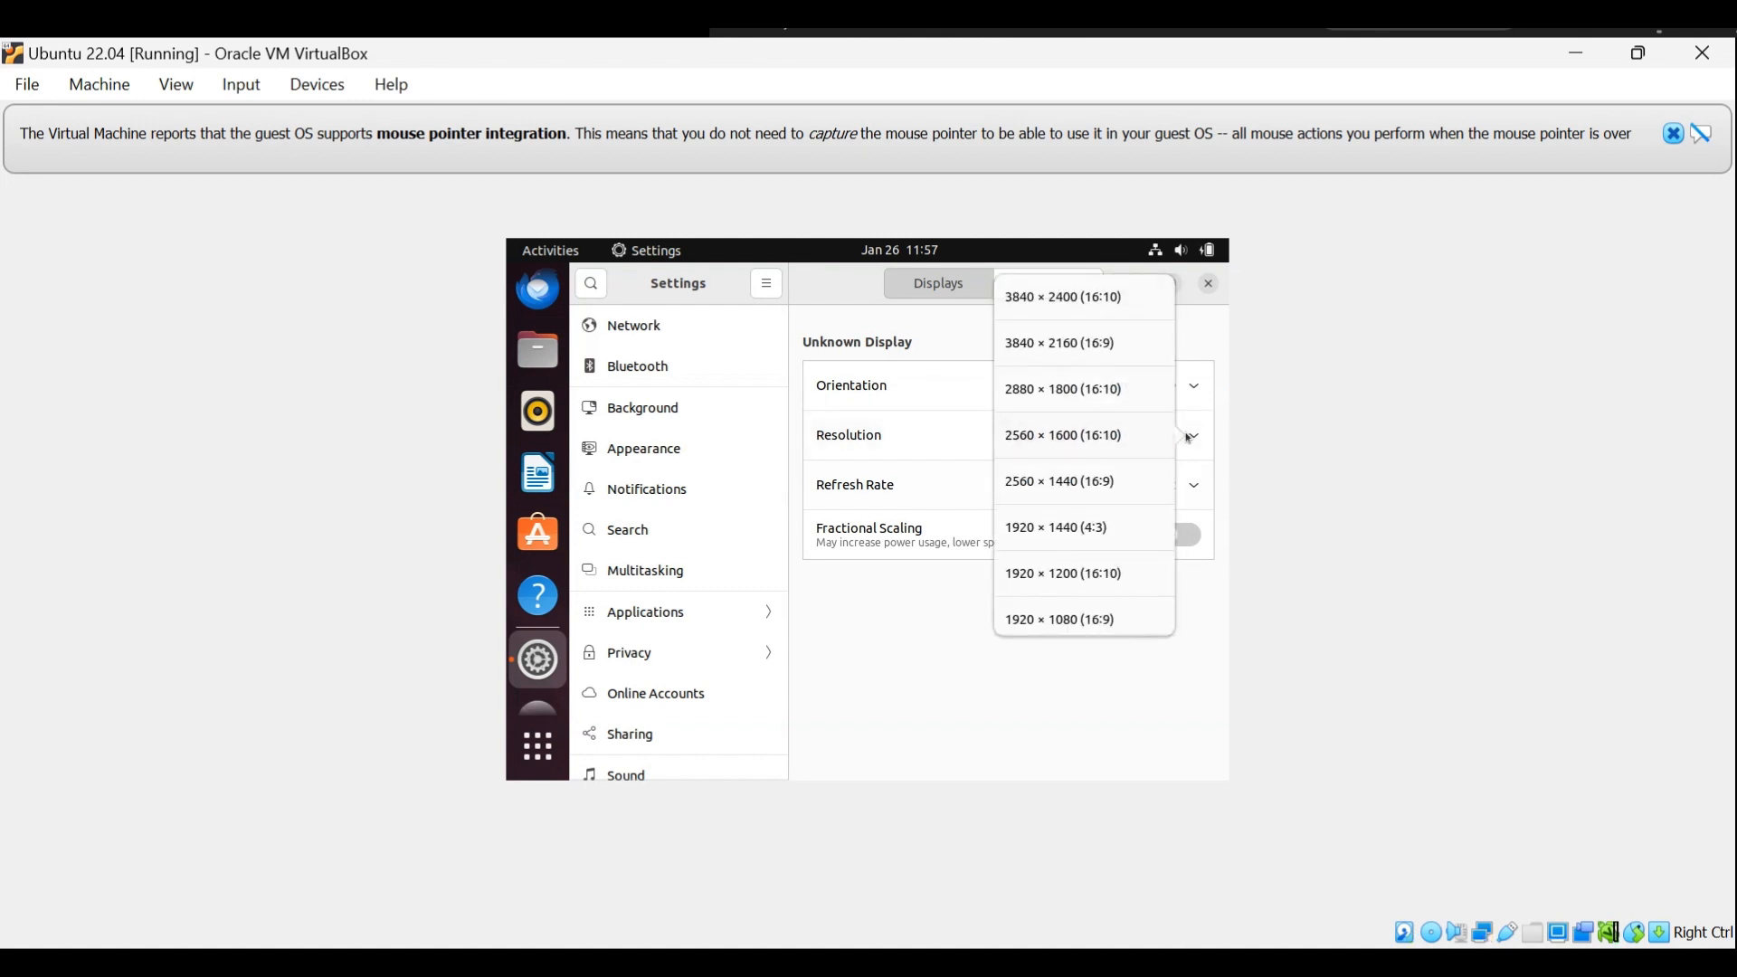
{"action": "scroll", "coordinate": [1144, 448], "scroll_direction": "down", "scroll_amount": 4}
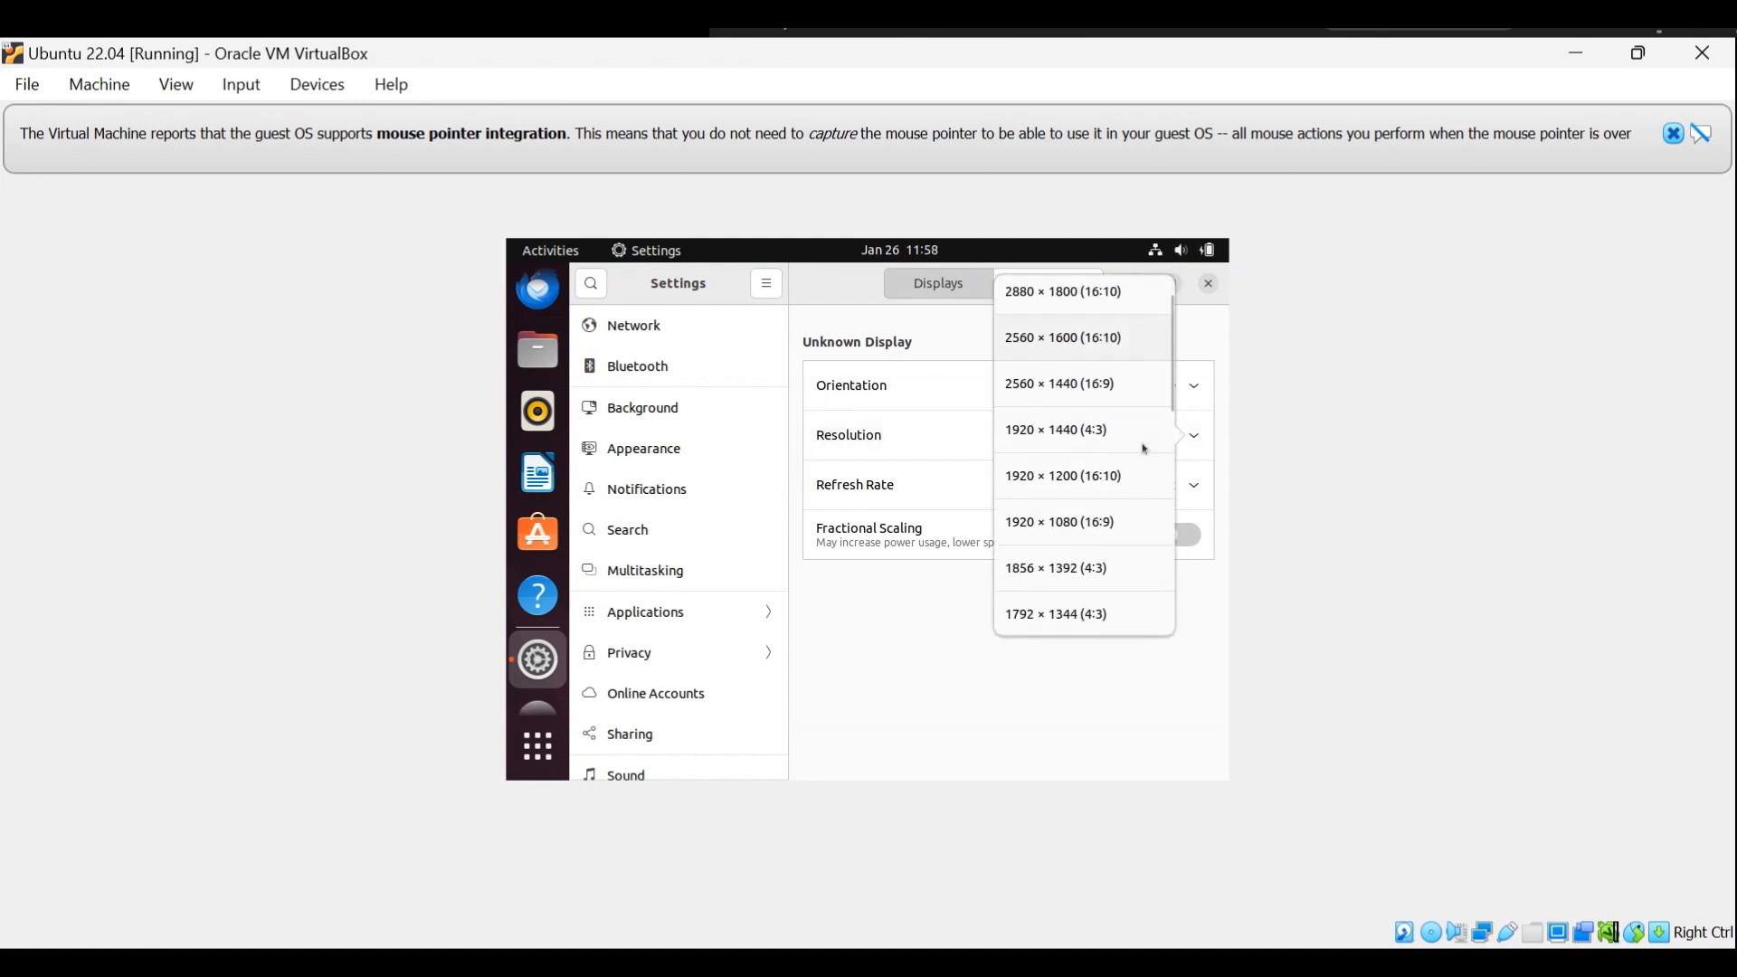
{"action": "scroll", "coordinate": [1144, 448], "scroll_direction": "down", "scroll_amount": 12}
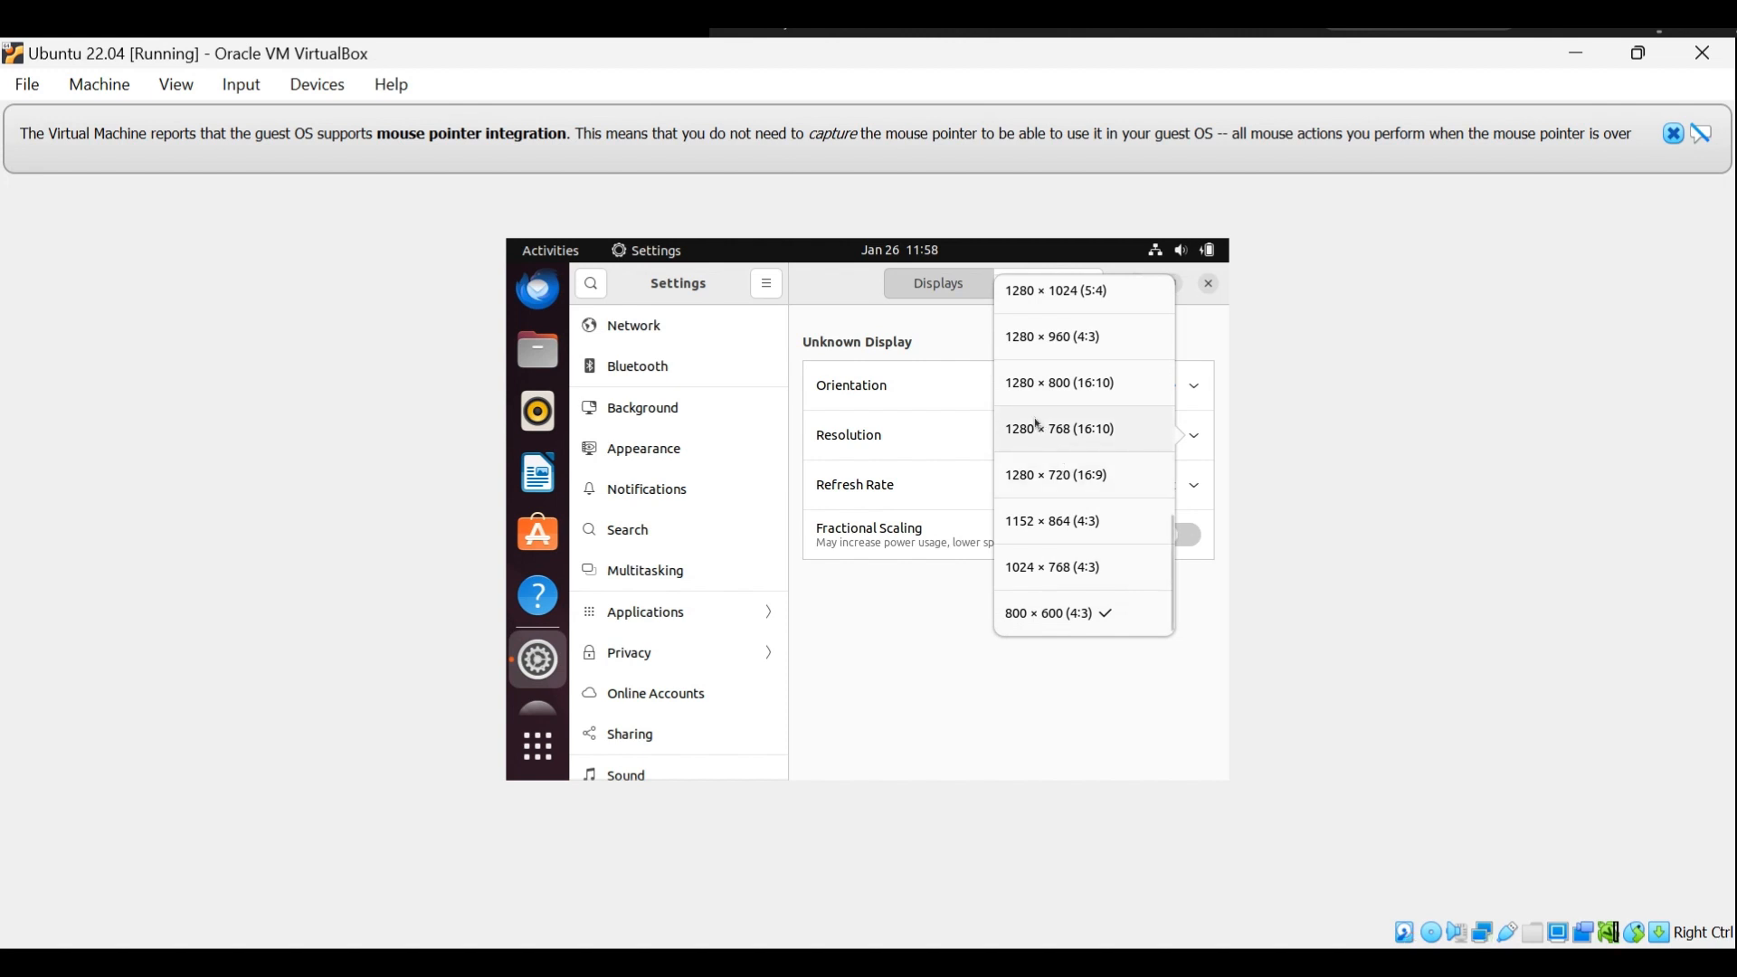
{"action": "scroll", "coordinate": [1023, 401], "scroll_direction": "up", "scroll_amount": 2}
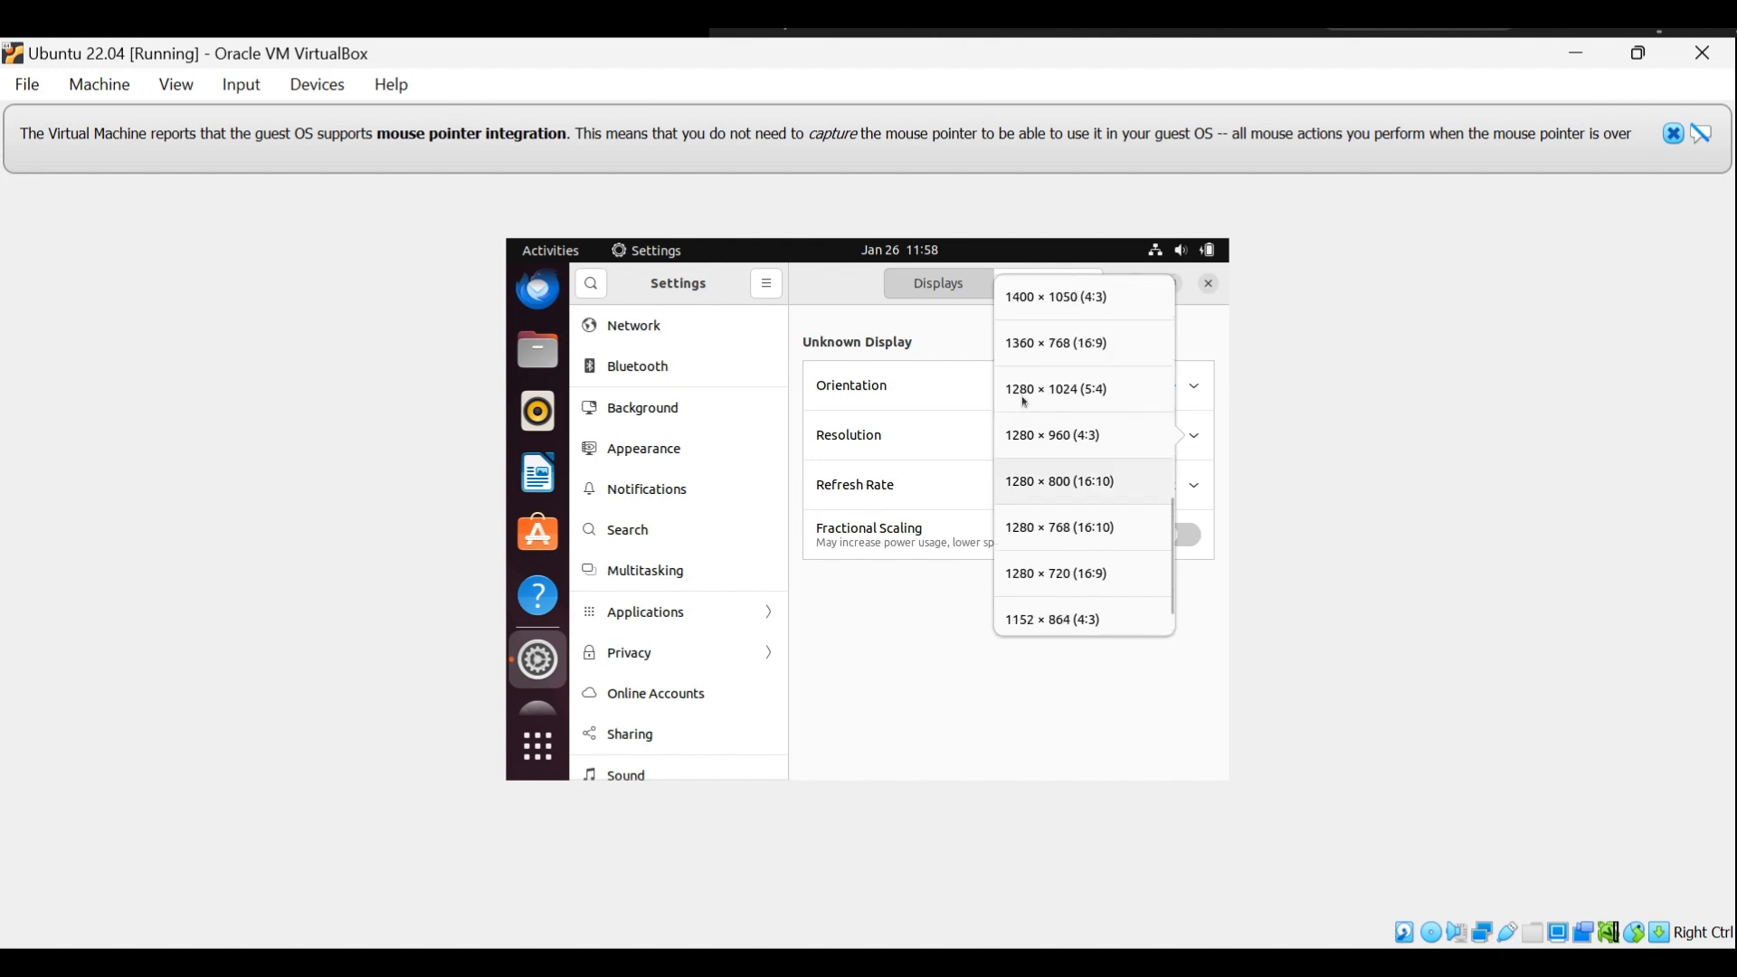
{"action": "scroll", "coordinate": [1023, 402], "scroll_direction": "up", "scroll_amount": 1}
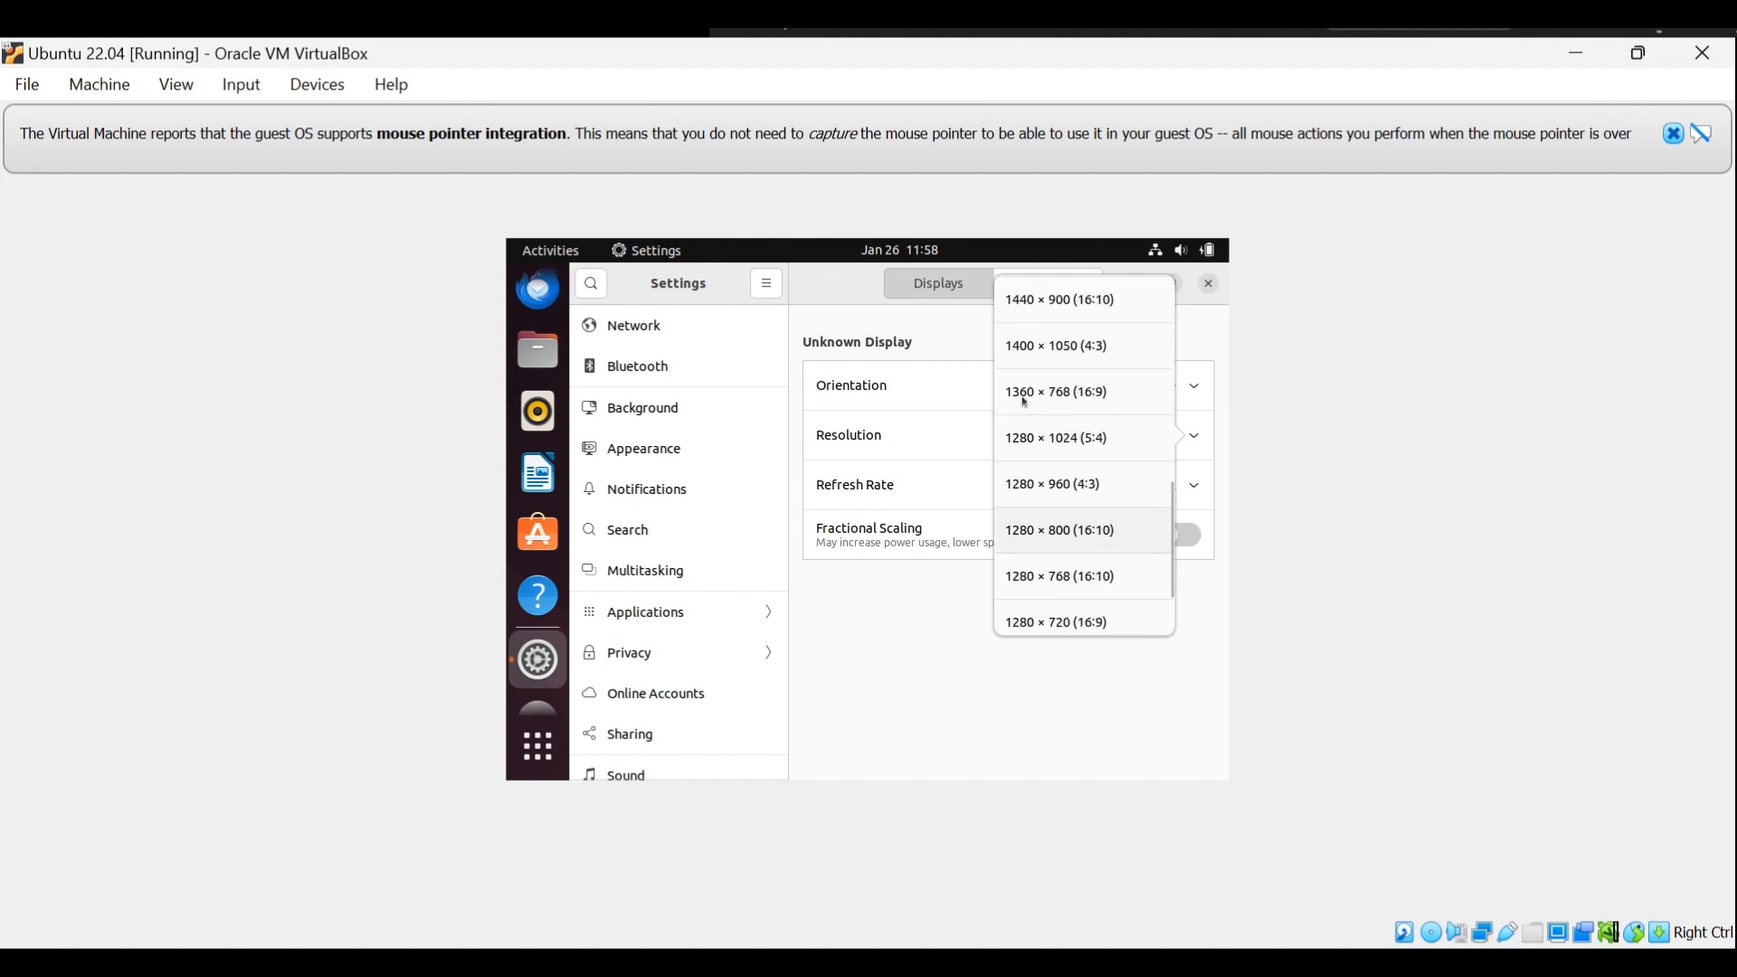
{"action": "scroll", "coordinate": [1023, 401], "scroll_direction": "up", "scroll_amount": 1}
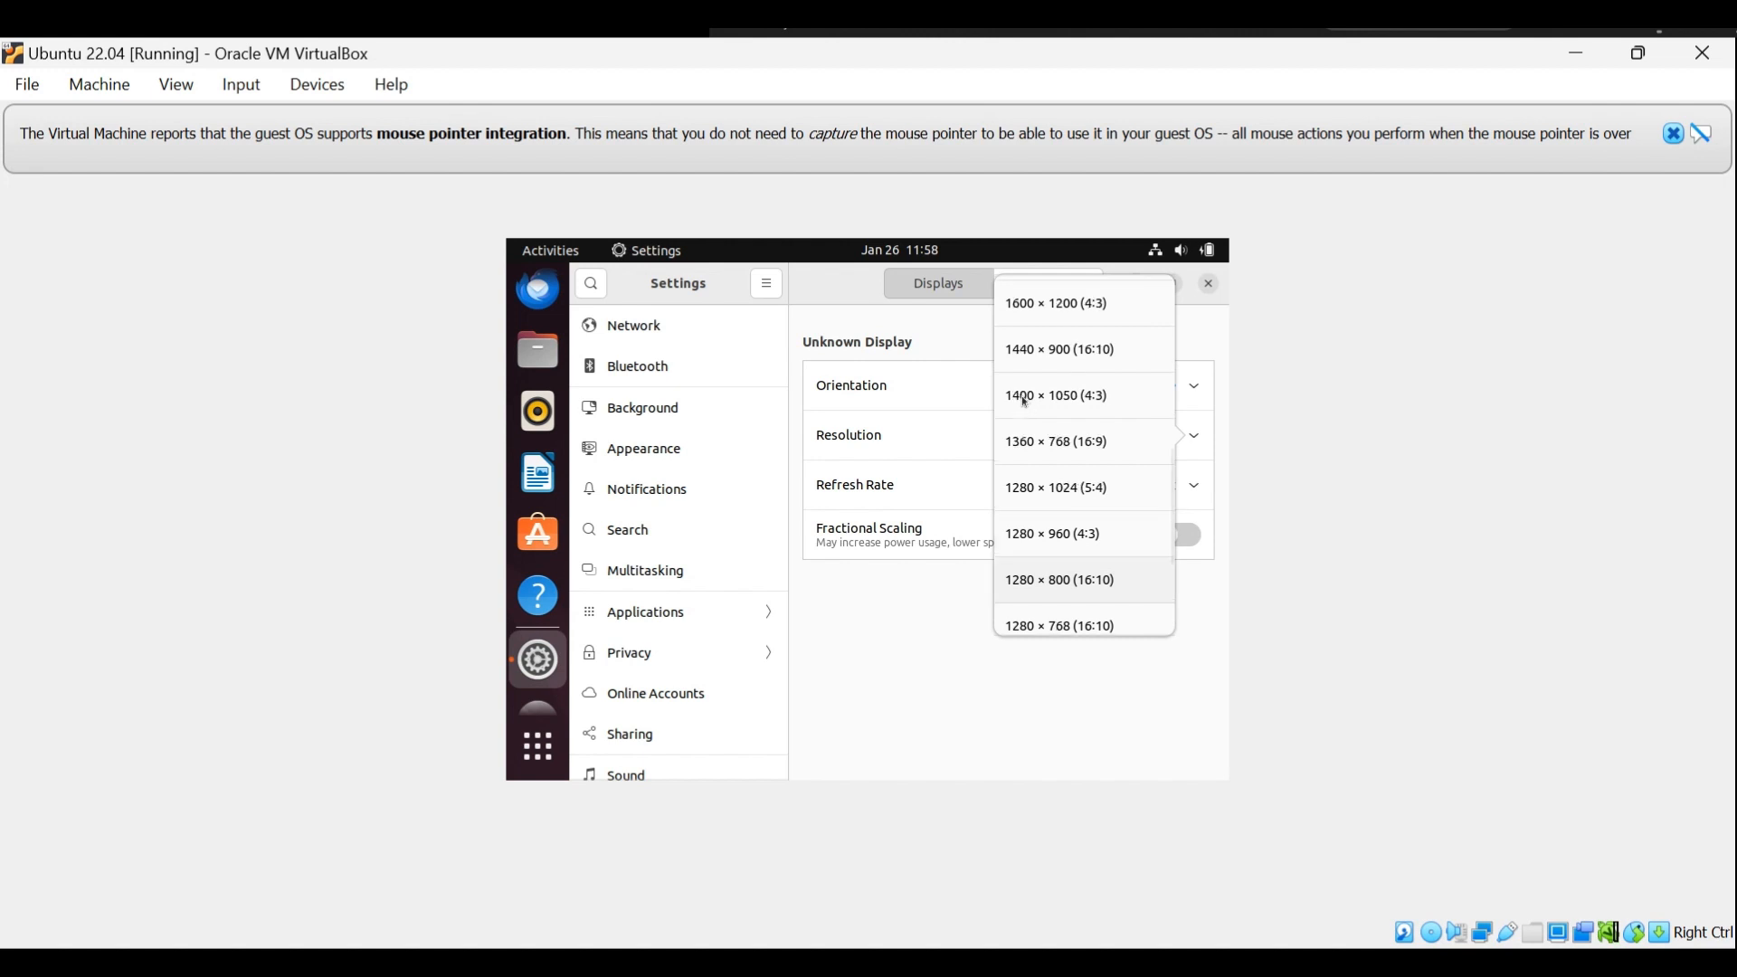
{"action": "left_click", "coordinate": [1036, 358]}
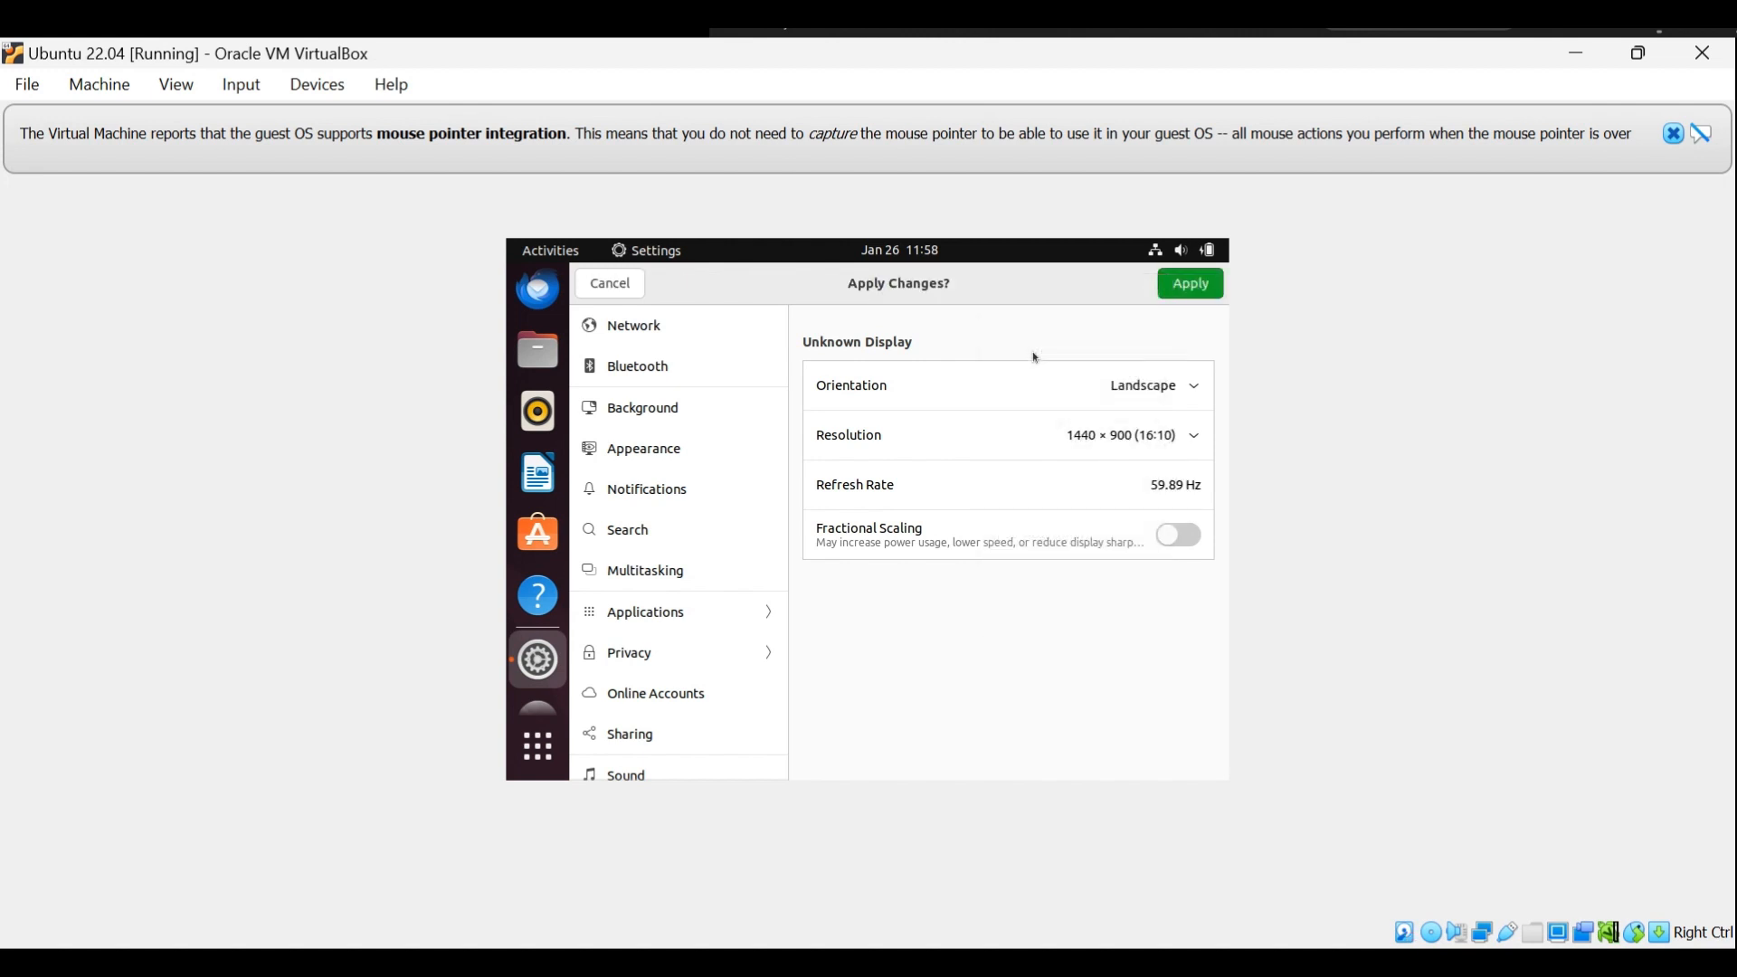
{"action": "left_click", "coordinate": [1191, 283]}
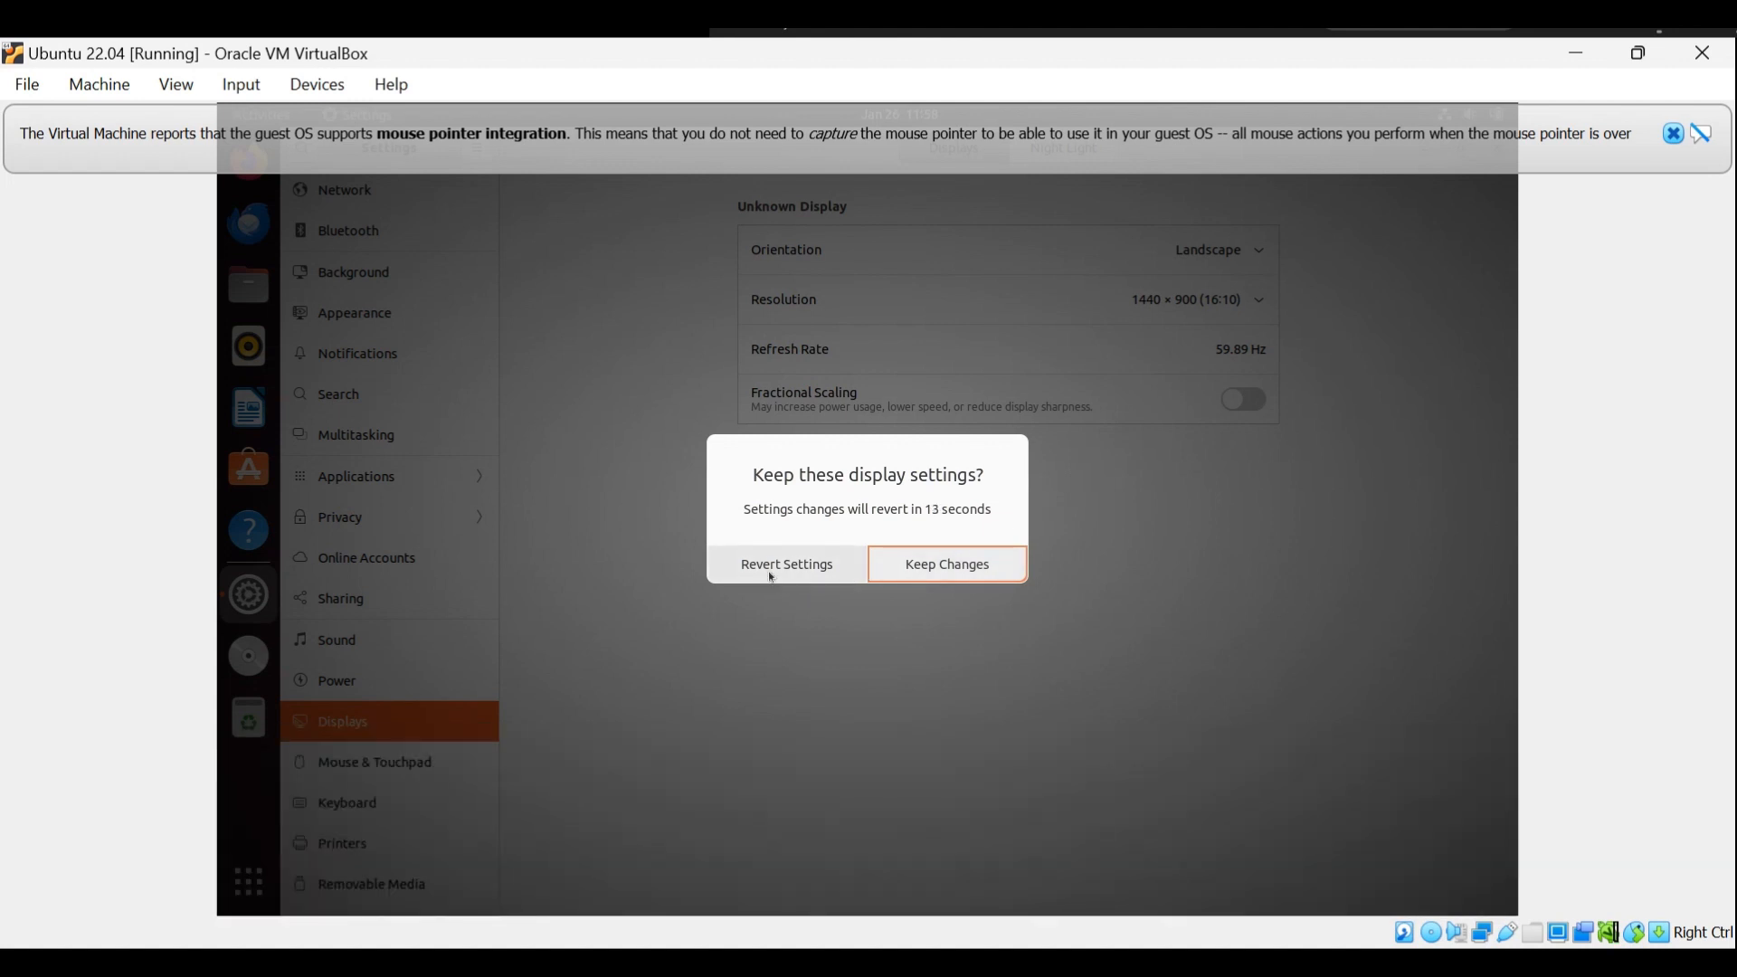
{"action": "left_click", "coordinate": [768, 571]}
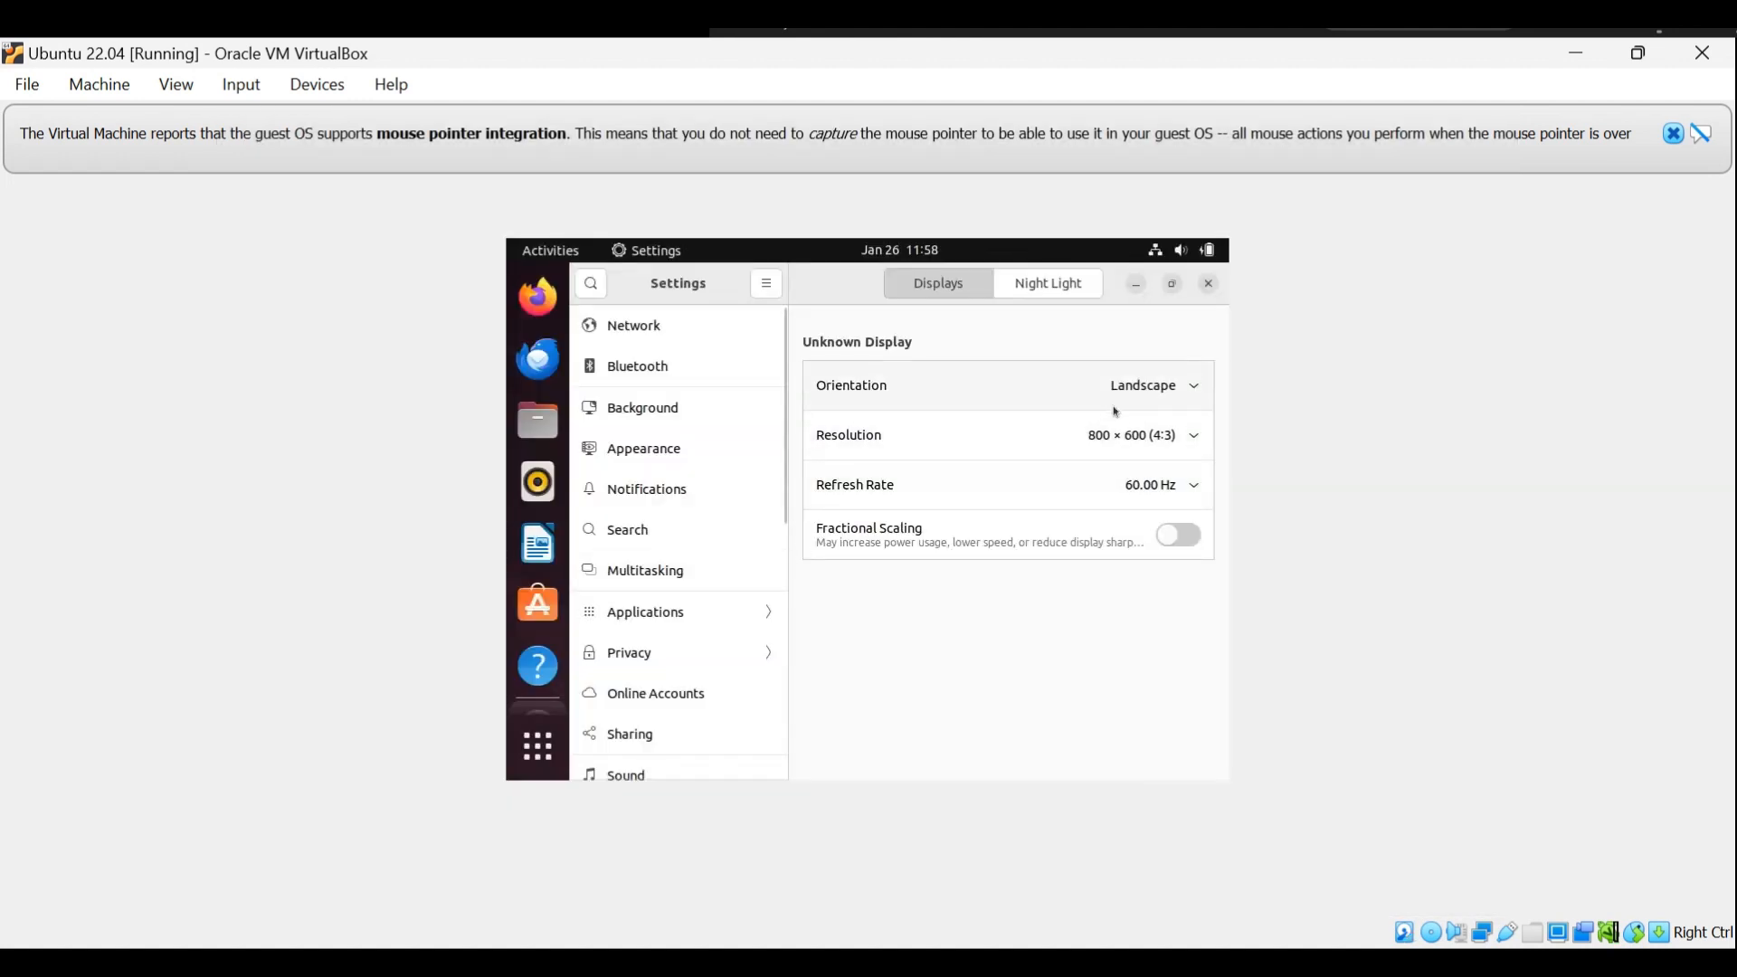
Set the screen resolution to 1280 × 800 (16:10), apply it, and keep the changes.
{"action": "left_click", "coordinate": [1149, 435]}
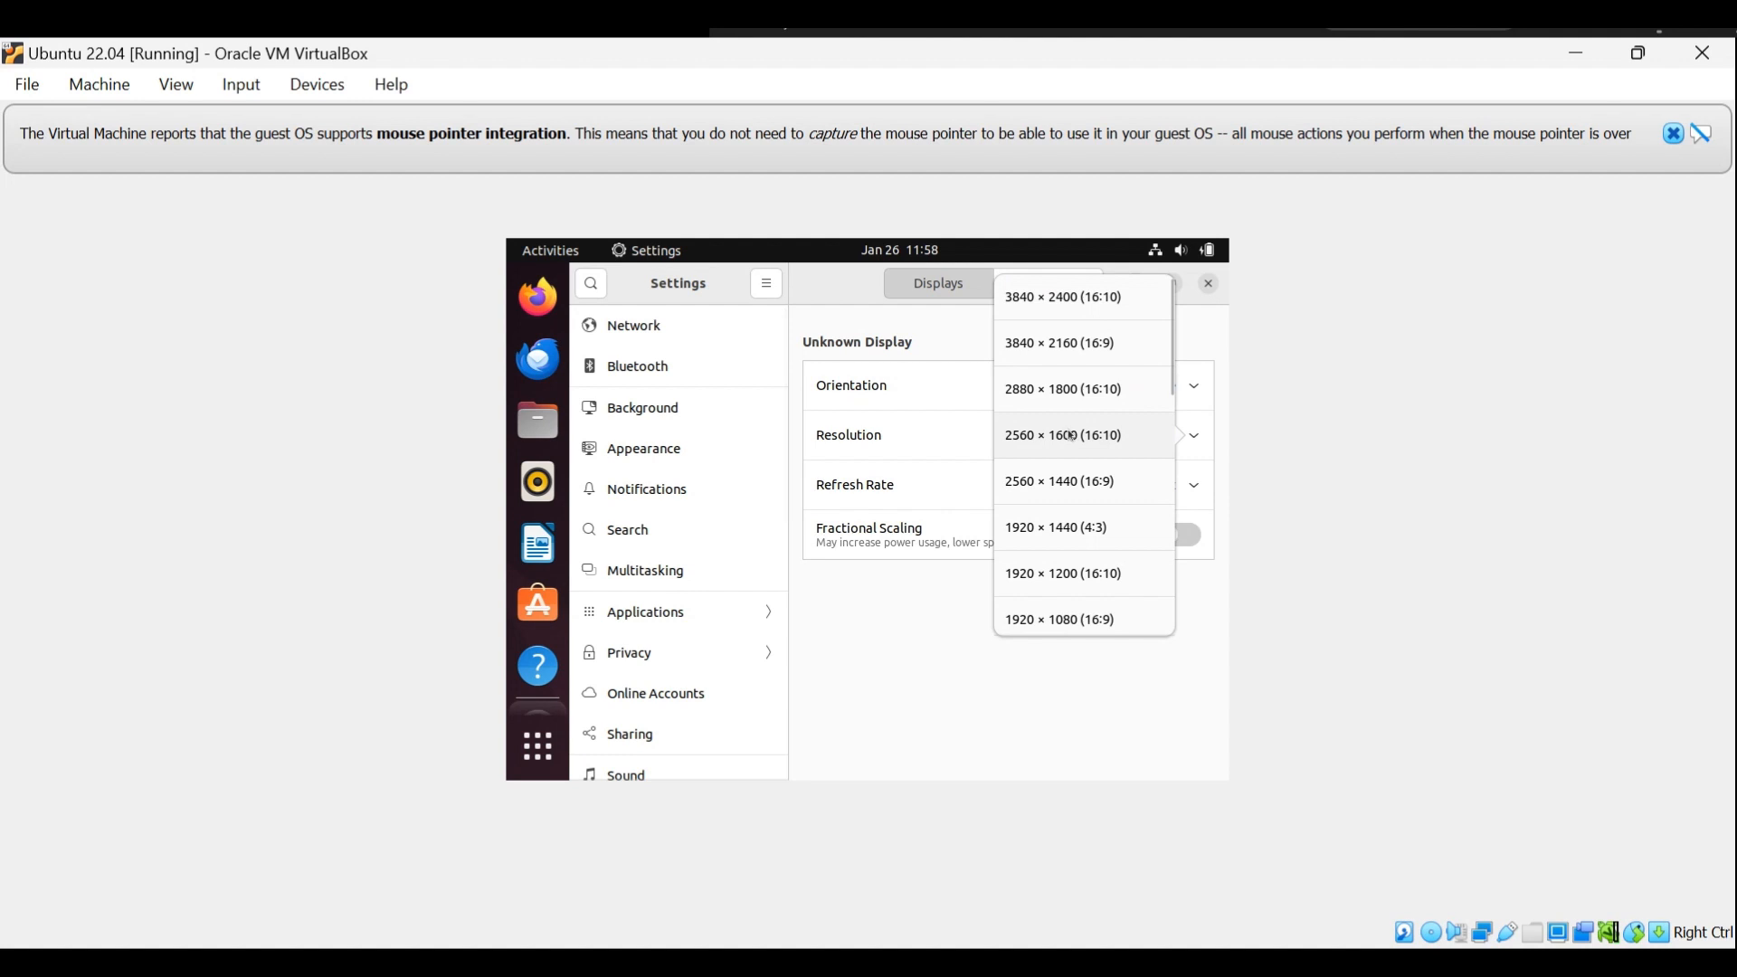
{"action": "scroll", "coordinate": [1071, 435], "scroll_direction": "down", "scroll_amount": 4}
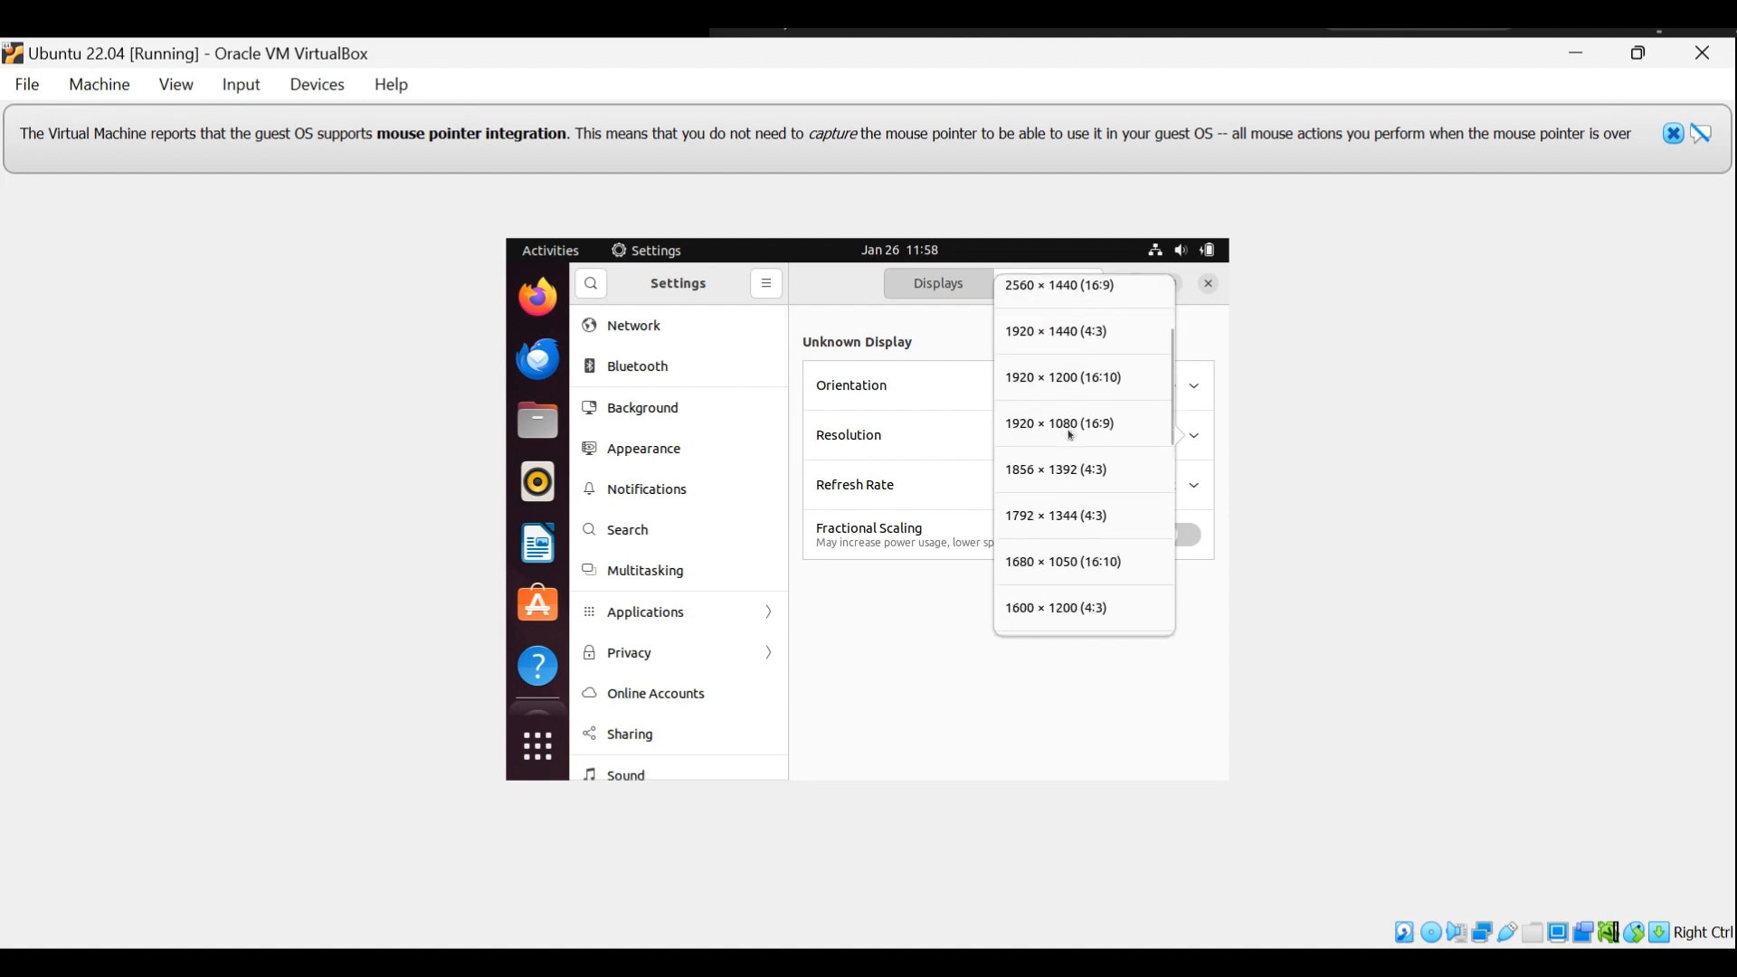
{"action": "scroll", "coordinate": [1070, 434], "scroll_direction": "down", "scroll_amount": 7}
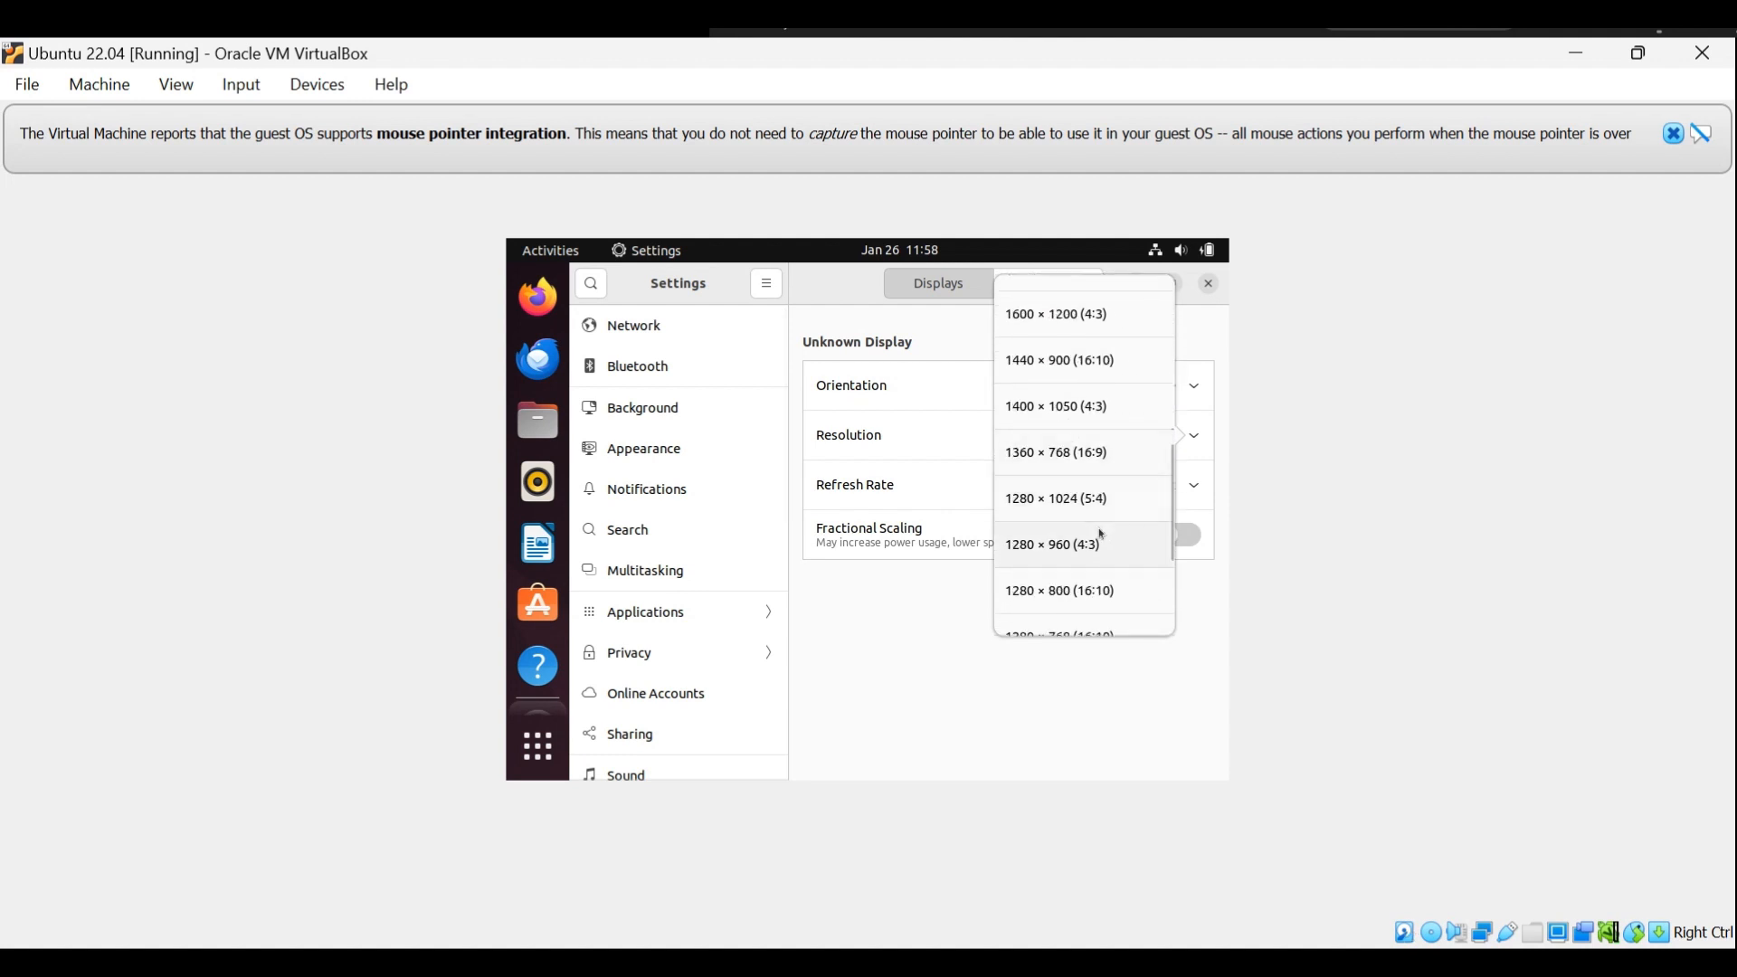
{"action": "left_click", "coordinate": [1090, 583]}
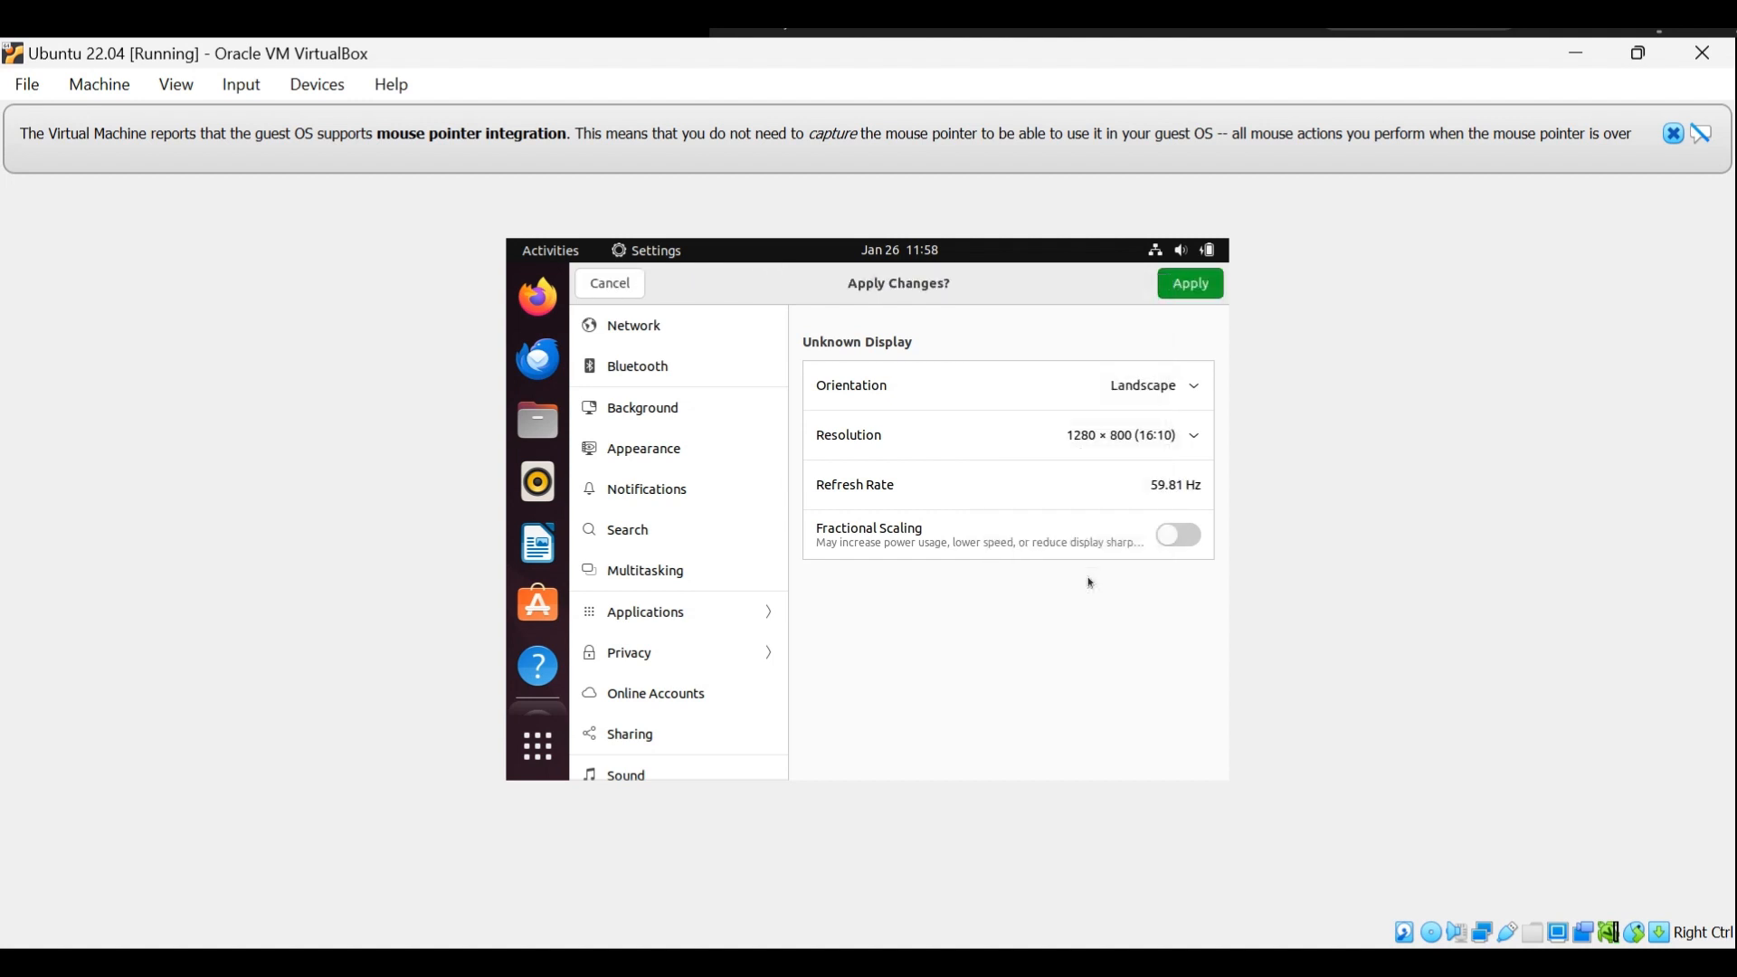
{"action": "left_click", "coordinate": [1167, 291]}
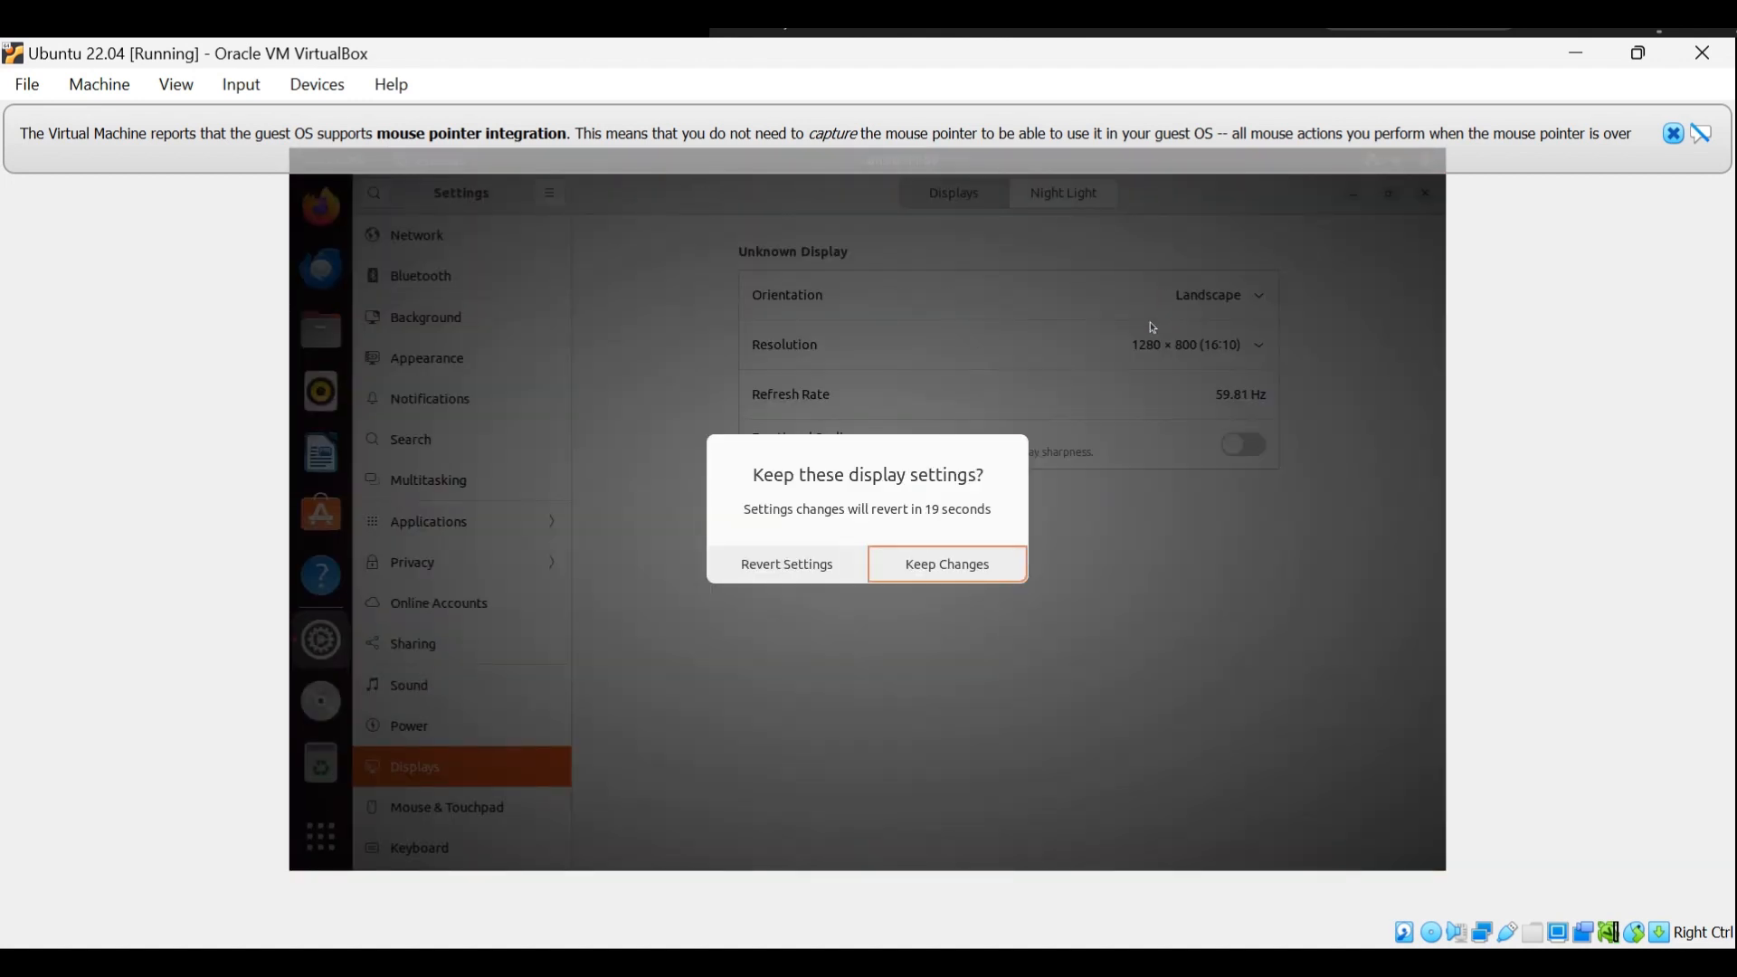
{"action": "left_click", "coordinate": [964, 572]}
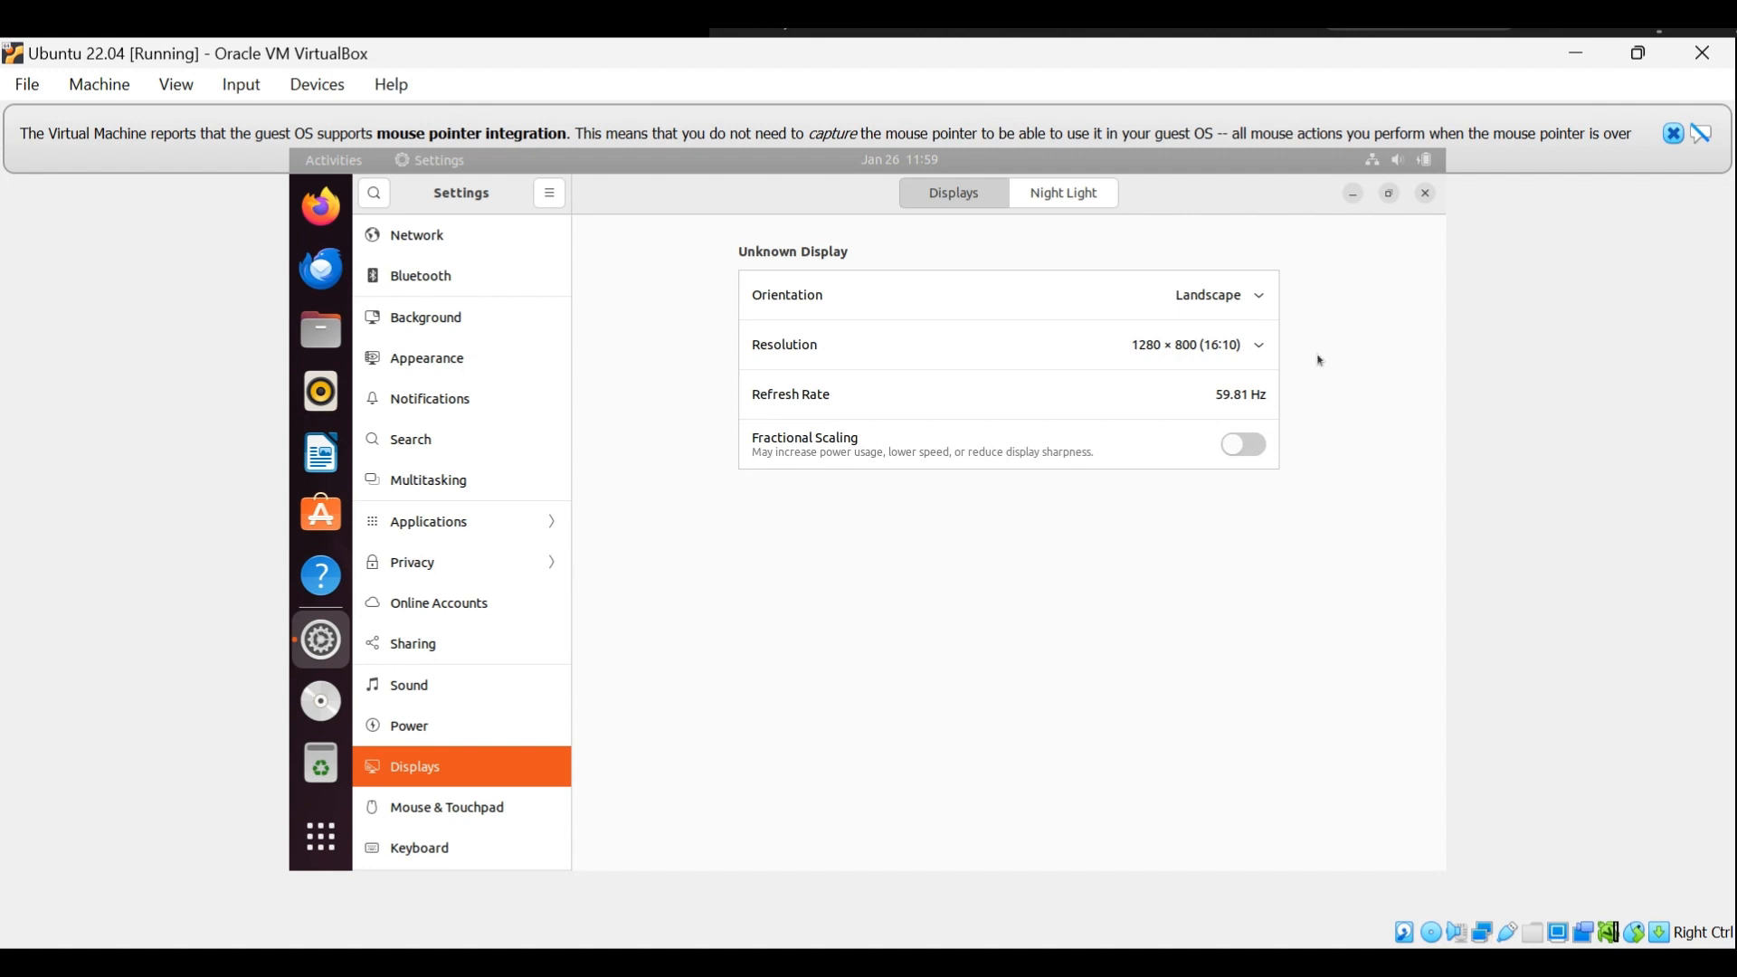
{"action": "key", "text": "shift+Print"}
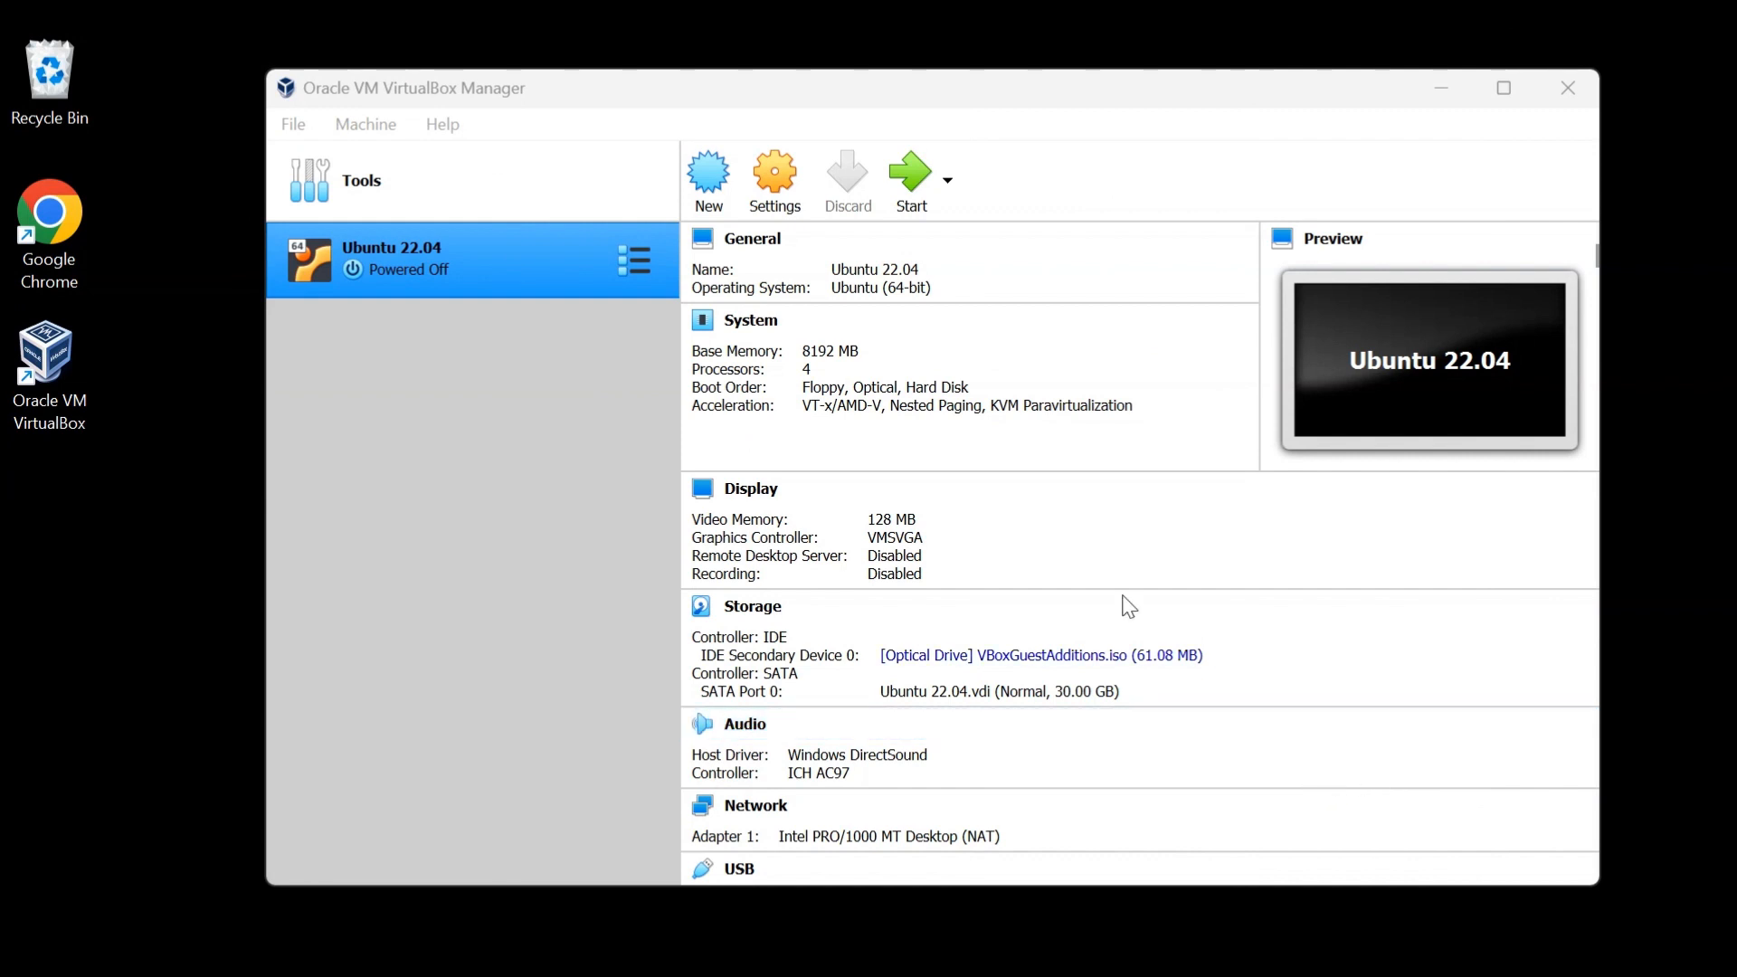
Start the Ubuntu 22.04 virtual machine and dismiss the keyboard capture and mouse pointer integration notices.
{"action": "left_click", "coordinate": [909, 183]}
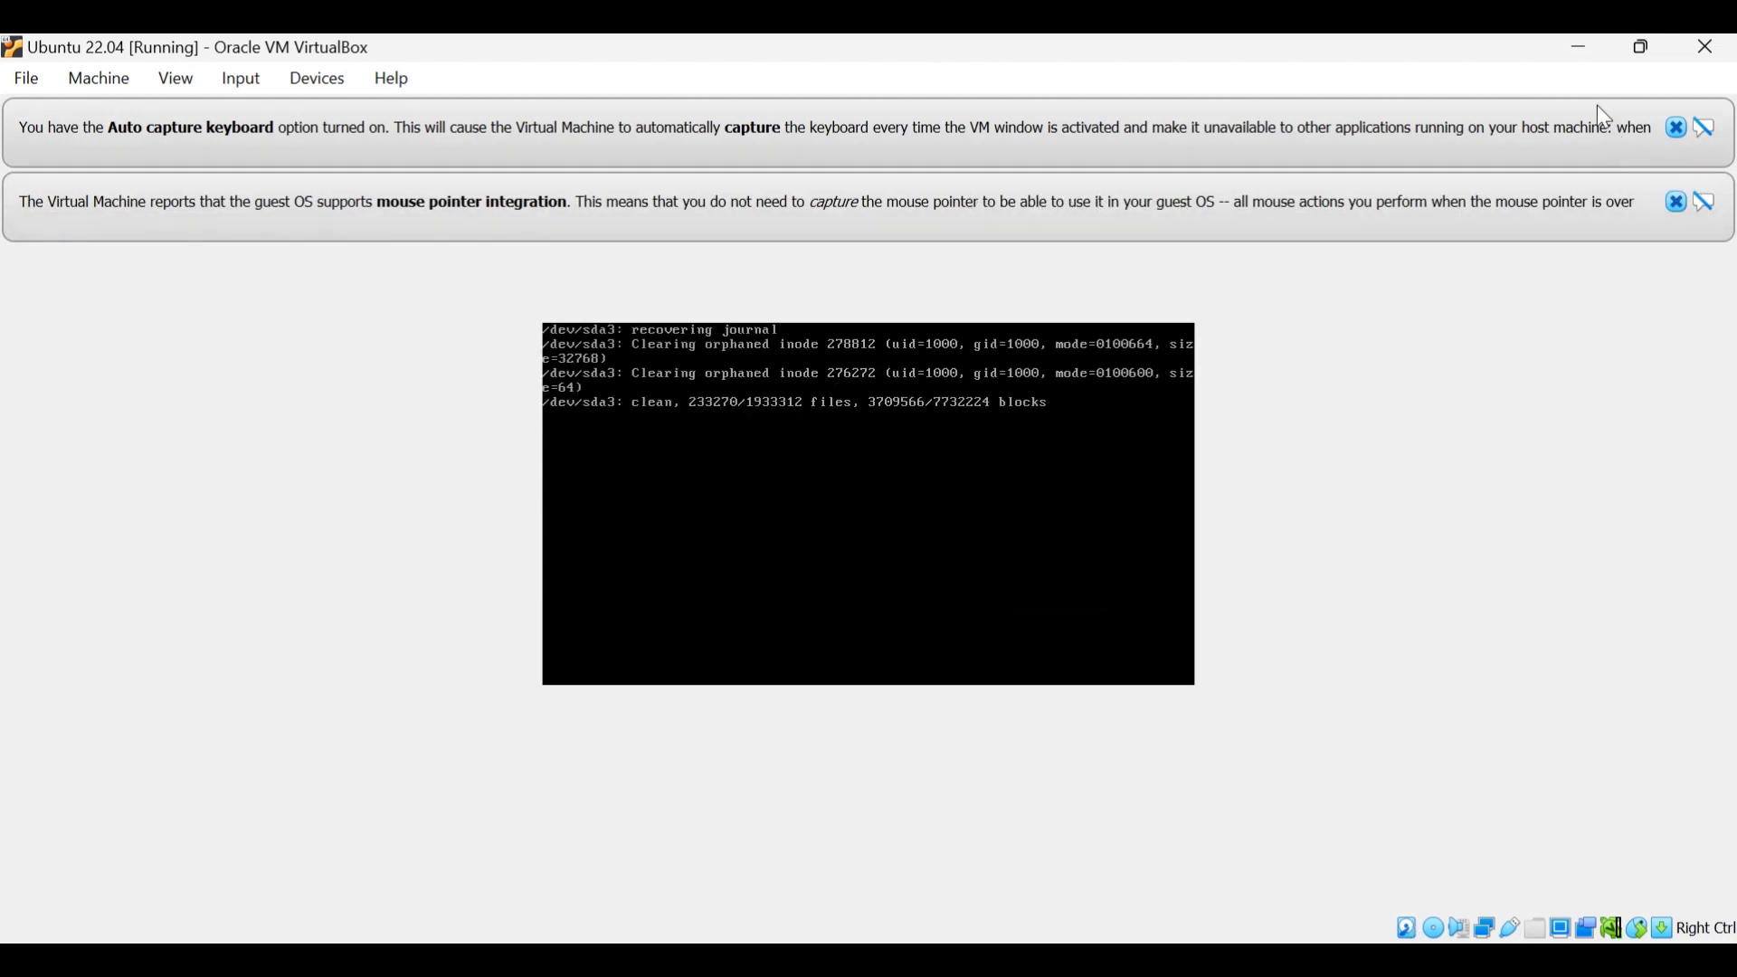
{"action": "left_click", "coordinate": [1670, 129]}
{"action": "left_click", "coordinate": [1674, 129]}
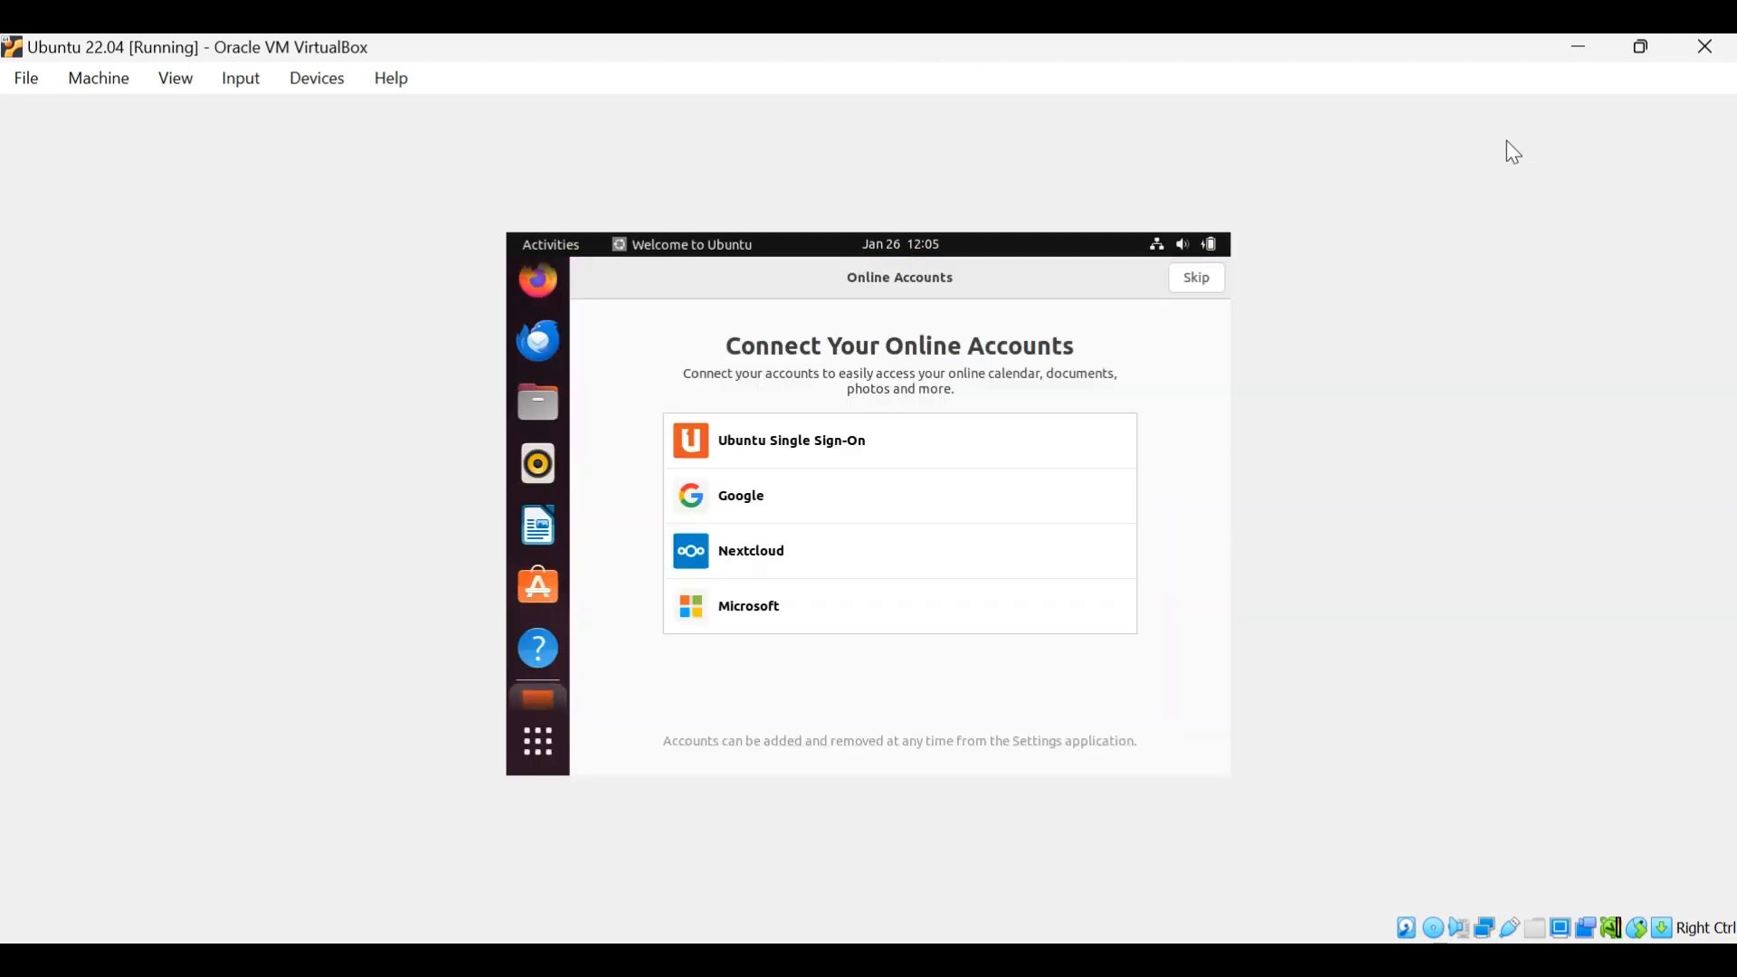
Pass the welcome wizard's online accounts and Ubuntu Pro pages, choose not to send system info, and force quit the wizard.
{"action": "left_click", "coordinate": [1198, 277]}
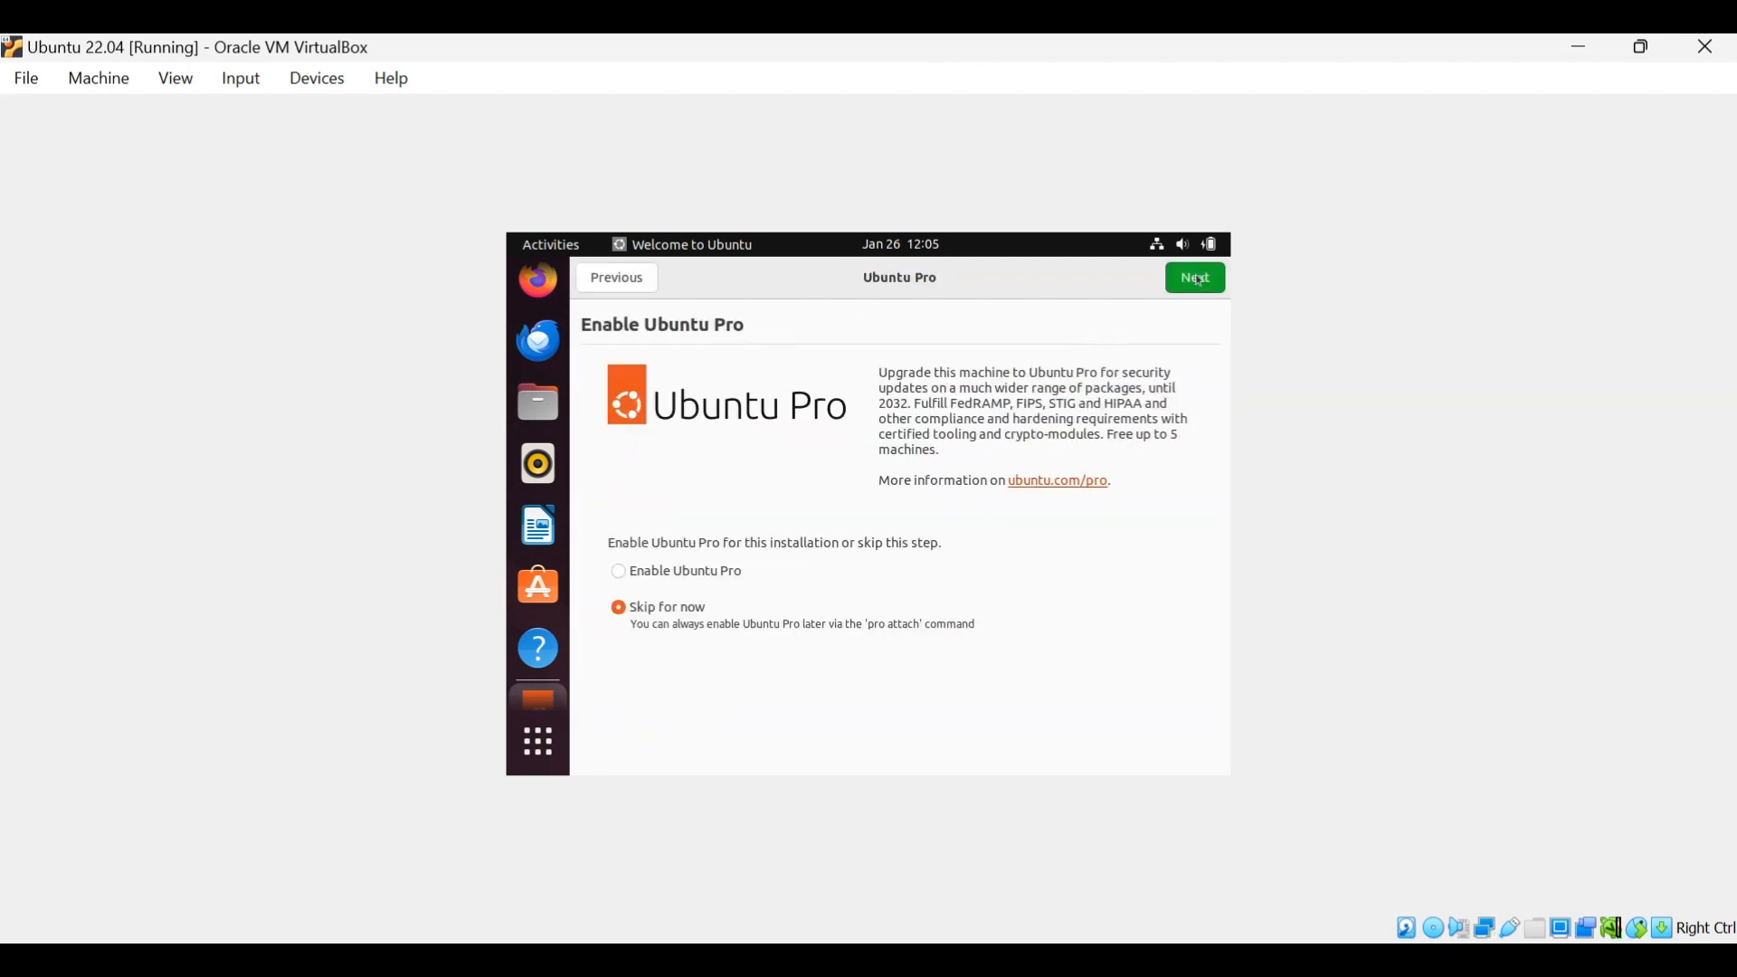
{"action": "left_click", "coordinate": [1200, 279]}
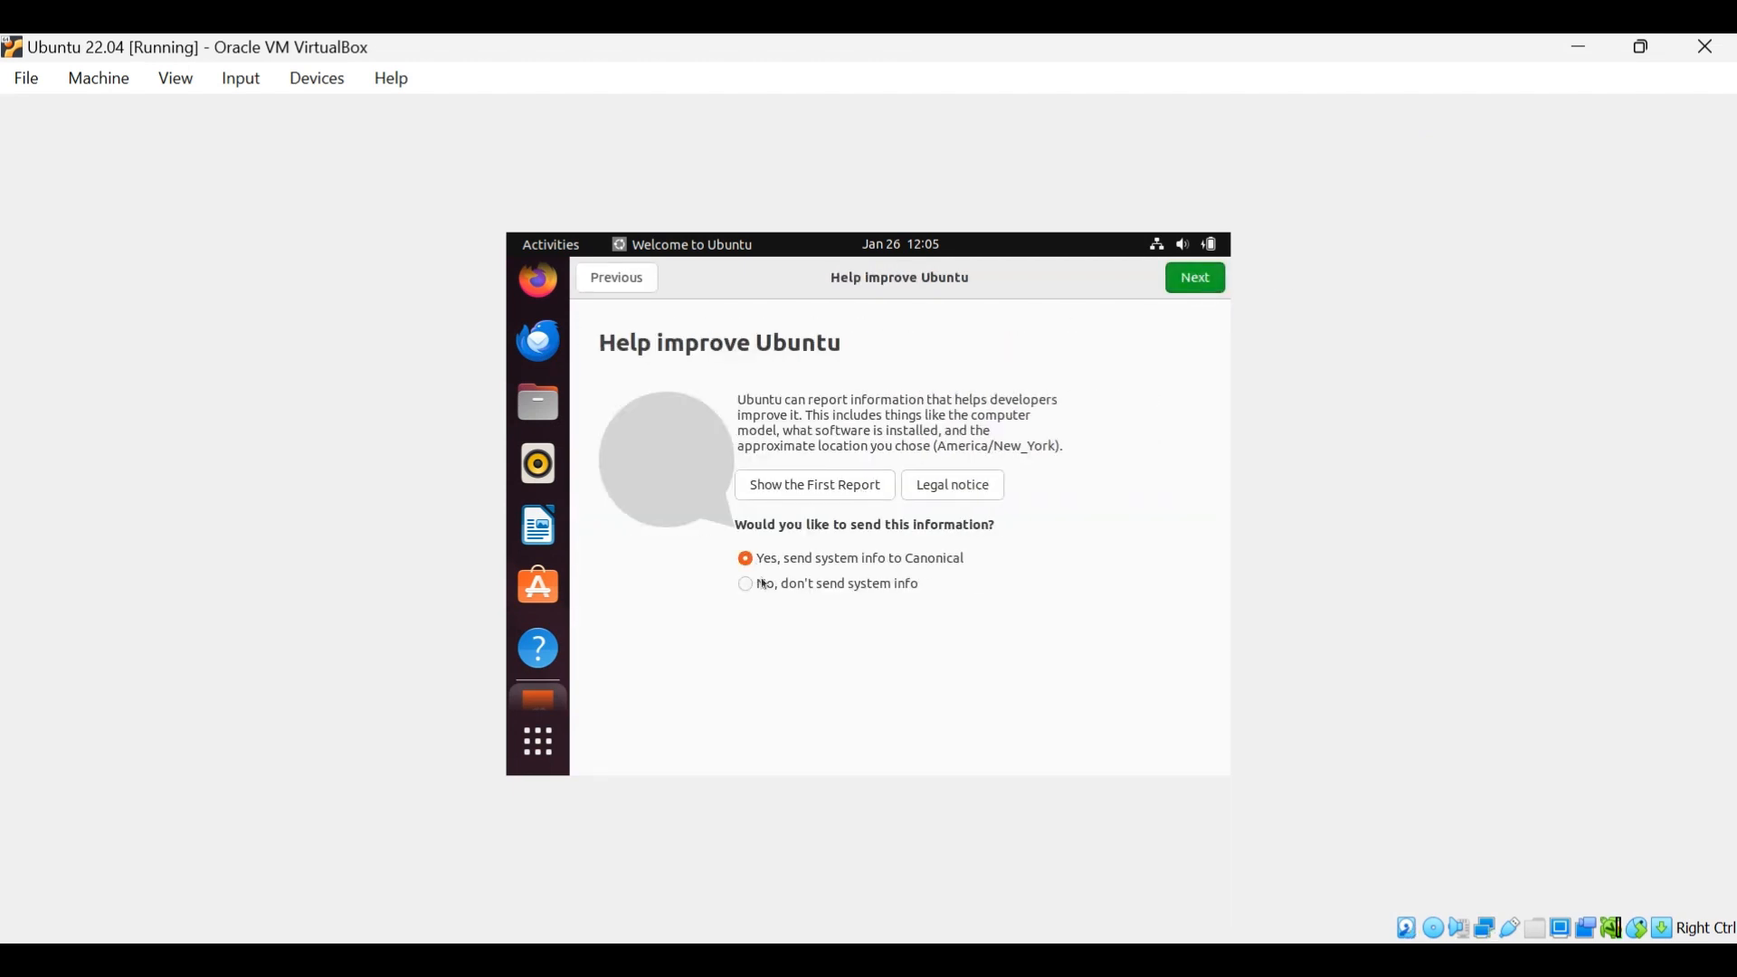
{"action": "left_click", "coordinate": [806, 580]}
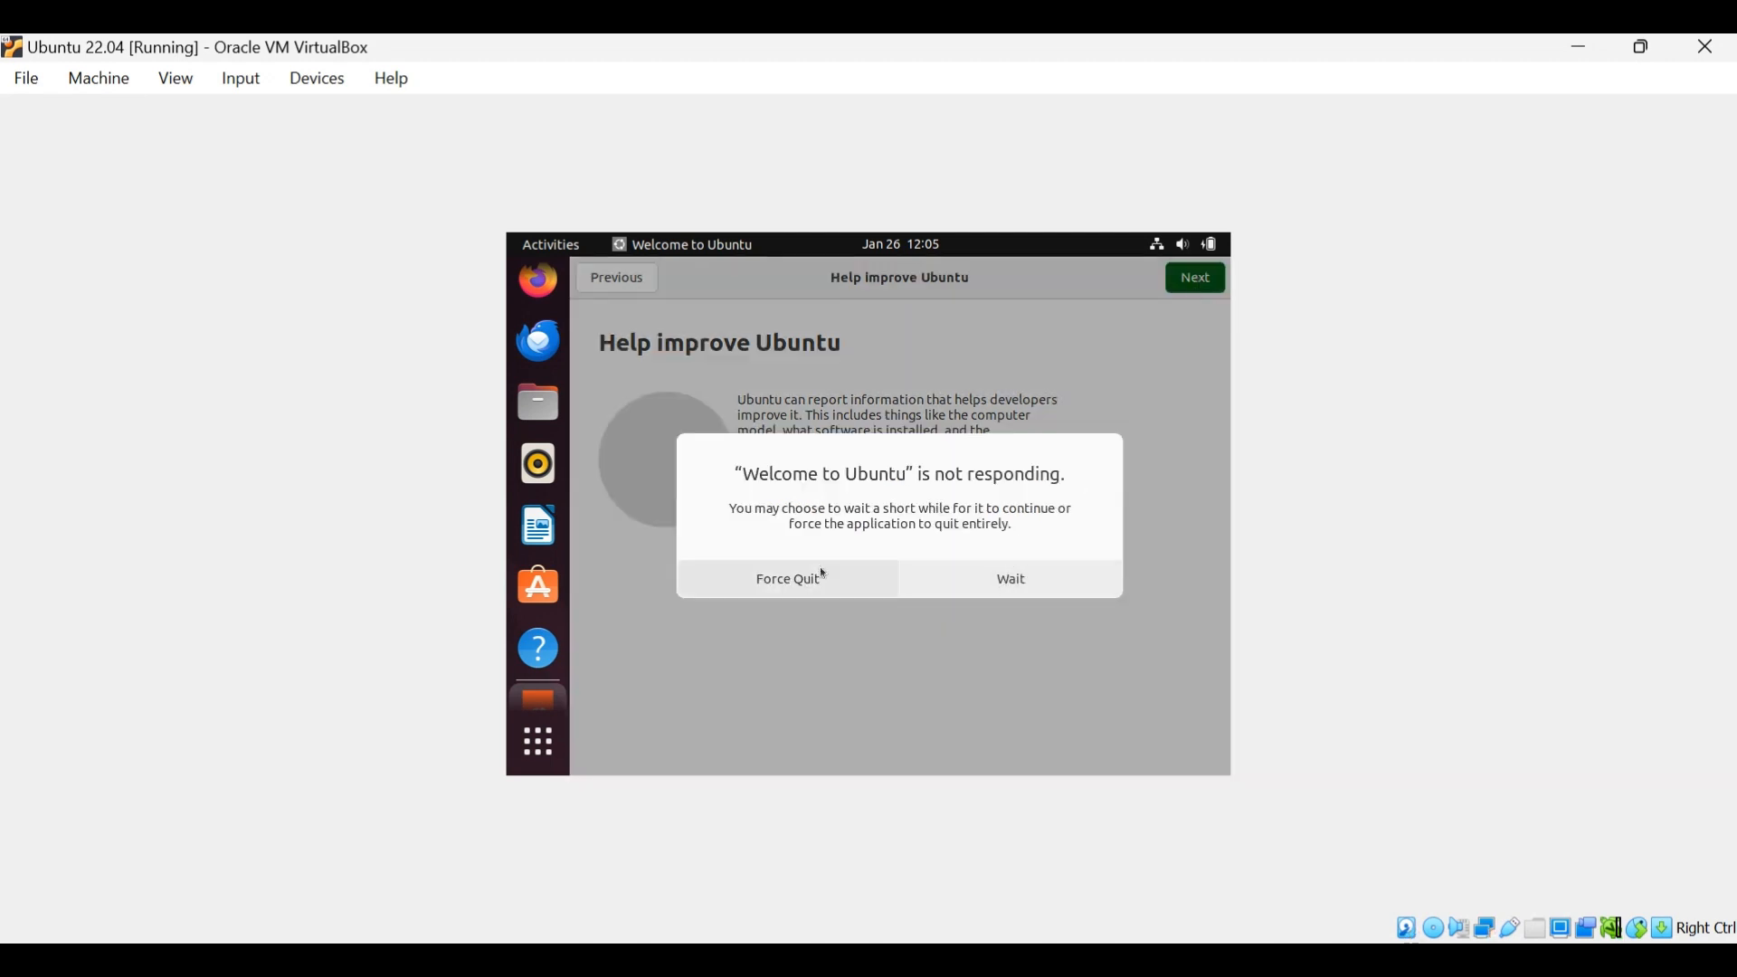
{"action": "left_click", "coordinate": [791, 596]}
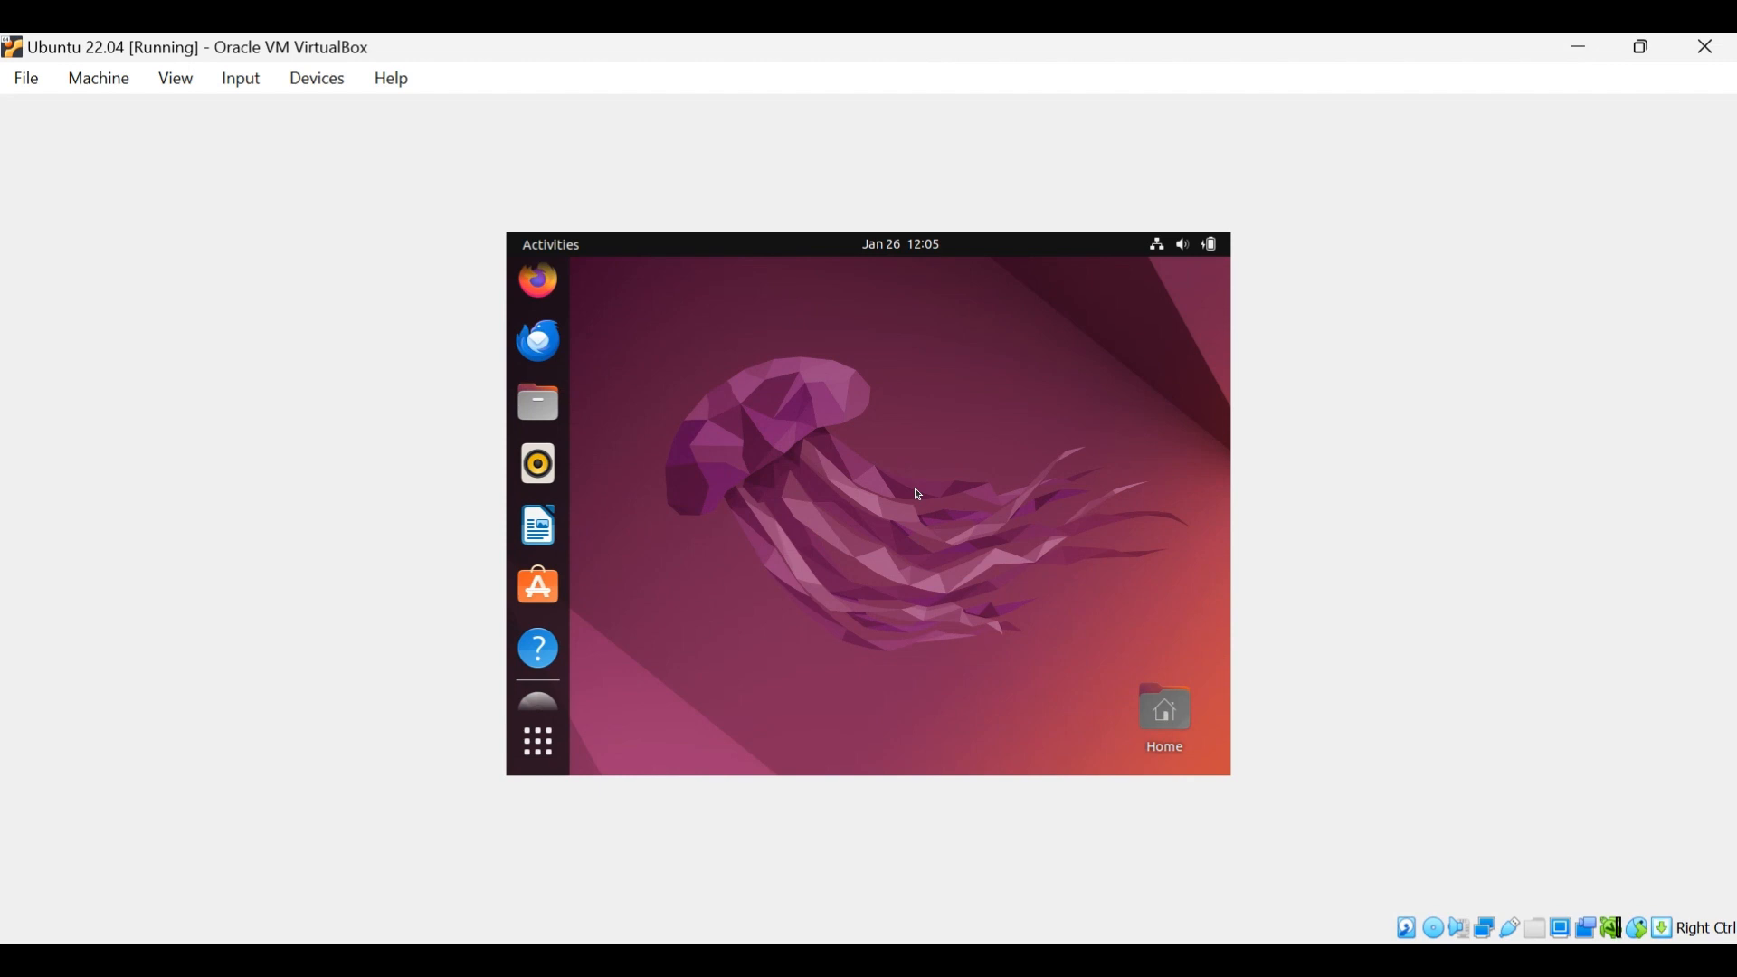
Switch the virtual machine window to full-screen mode.
{"action": "key", "text": "Control_R+f"}
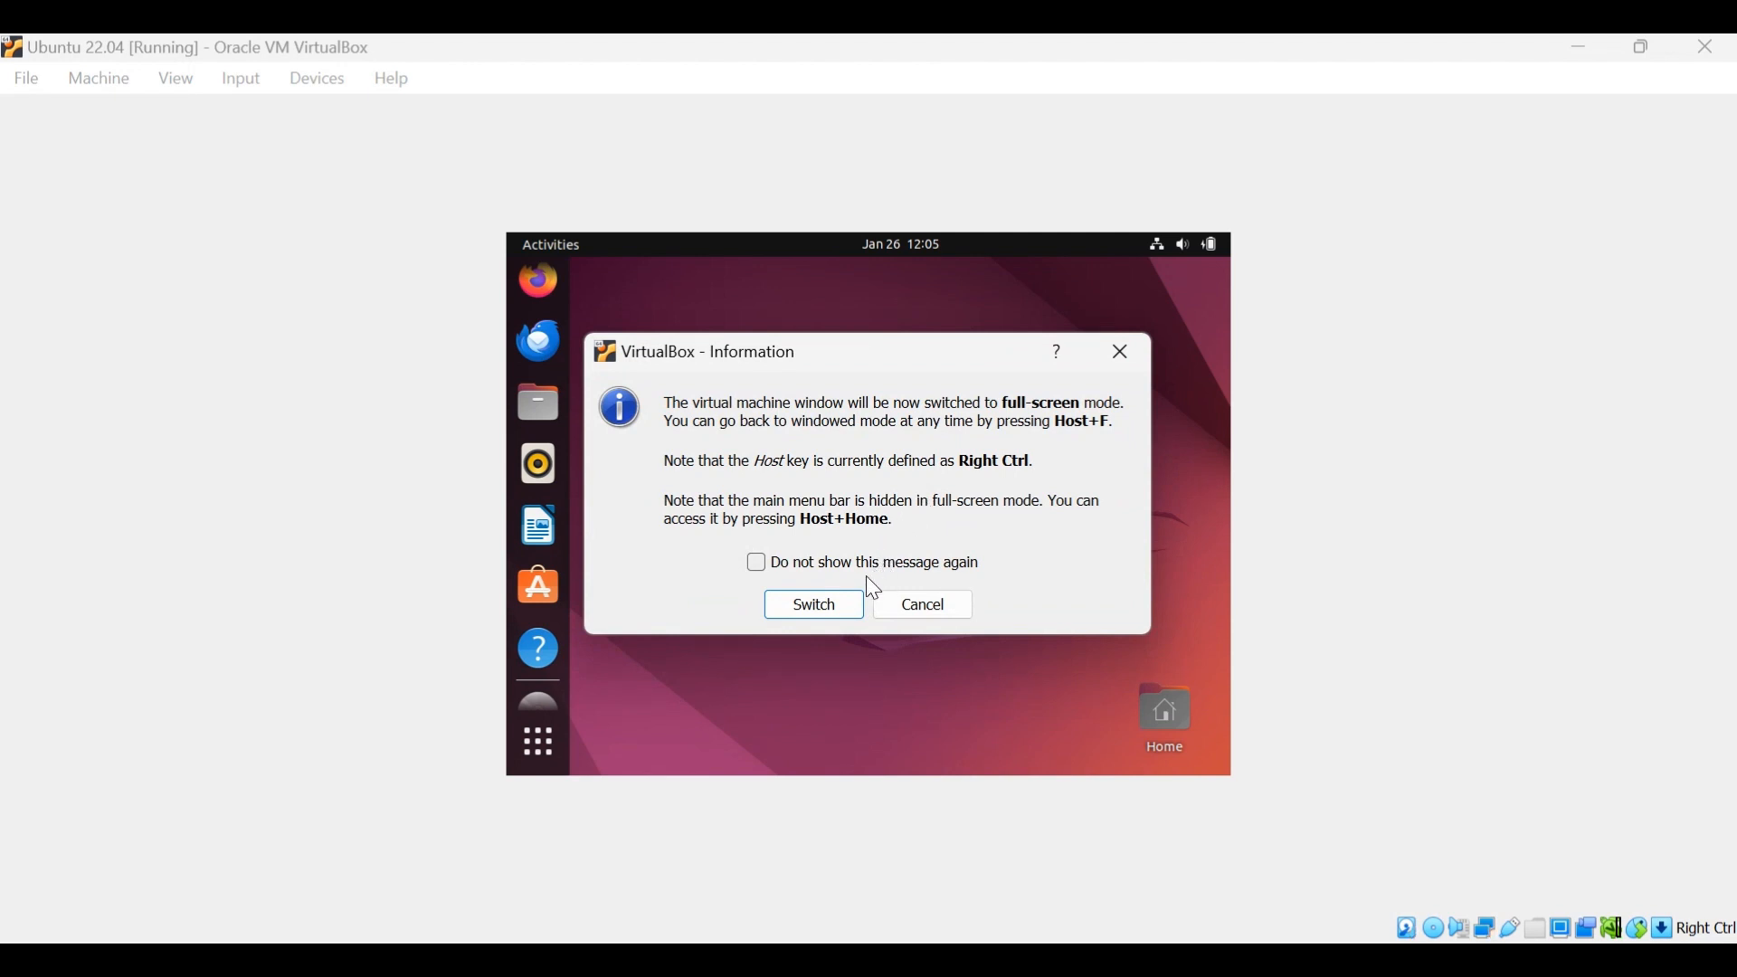
{"action": "left_click", "coordinate": [839, 611]}
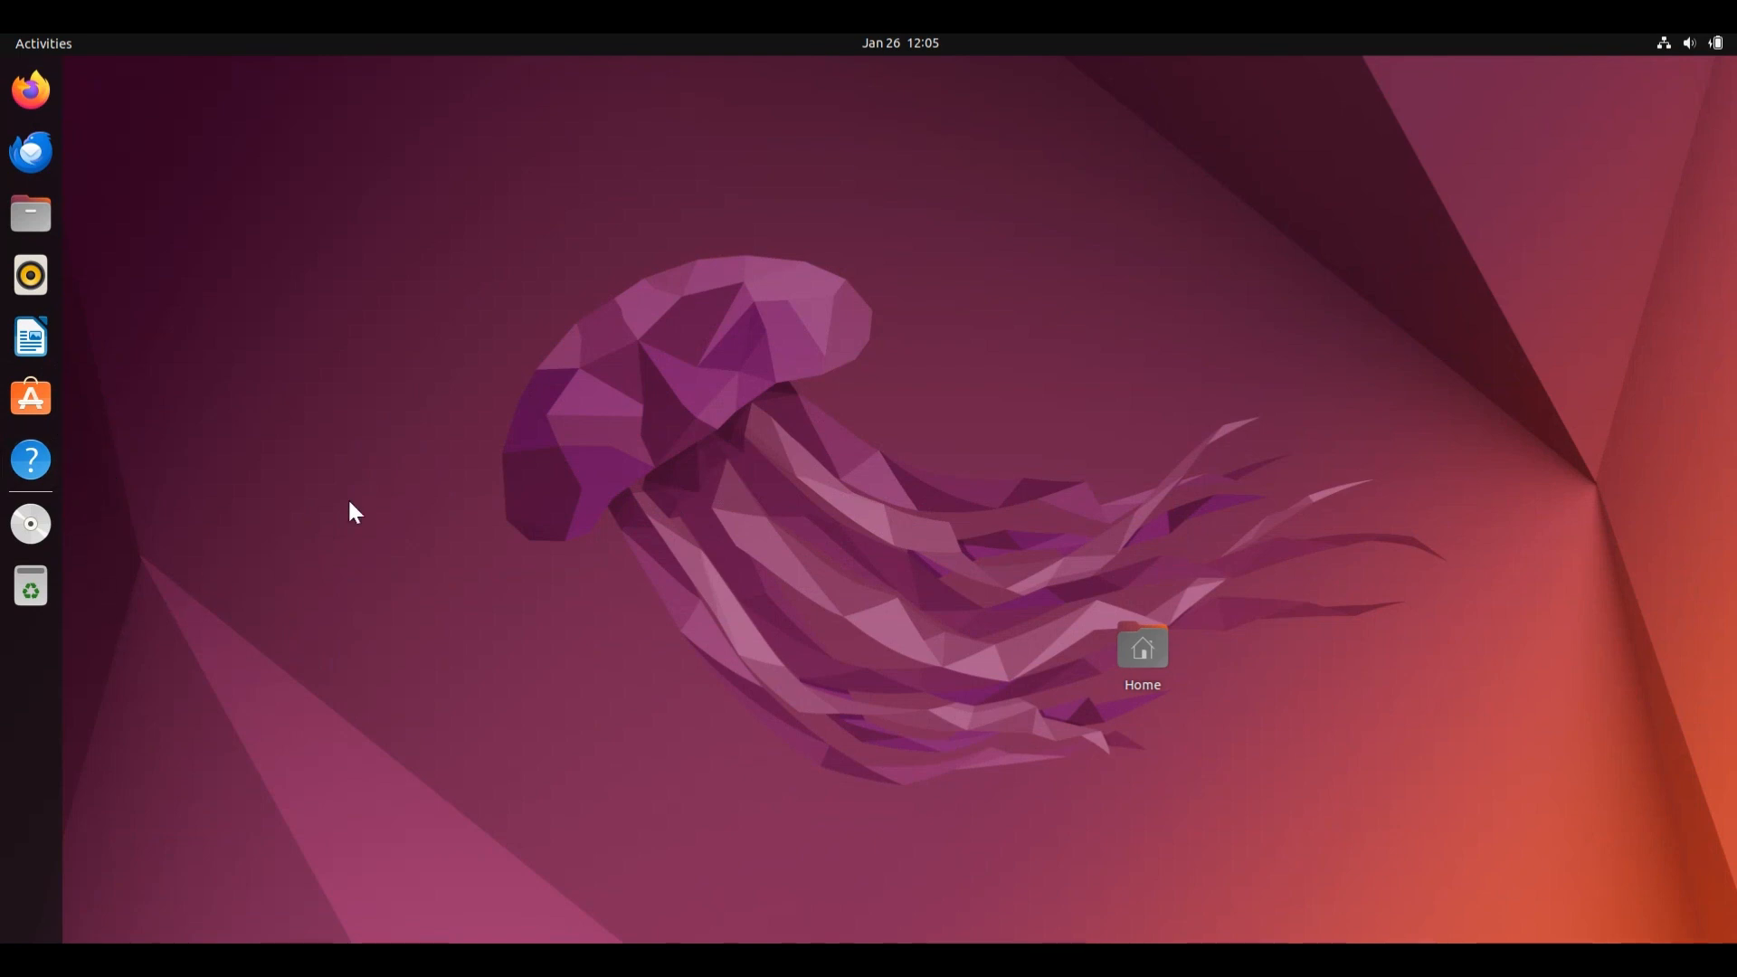
Open a terminal in the Desktop folder, maximize it, and list the folder's contents with "ls".
{"action": "right_click", "coordinate": [374, 480]}
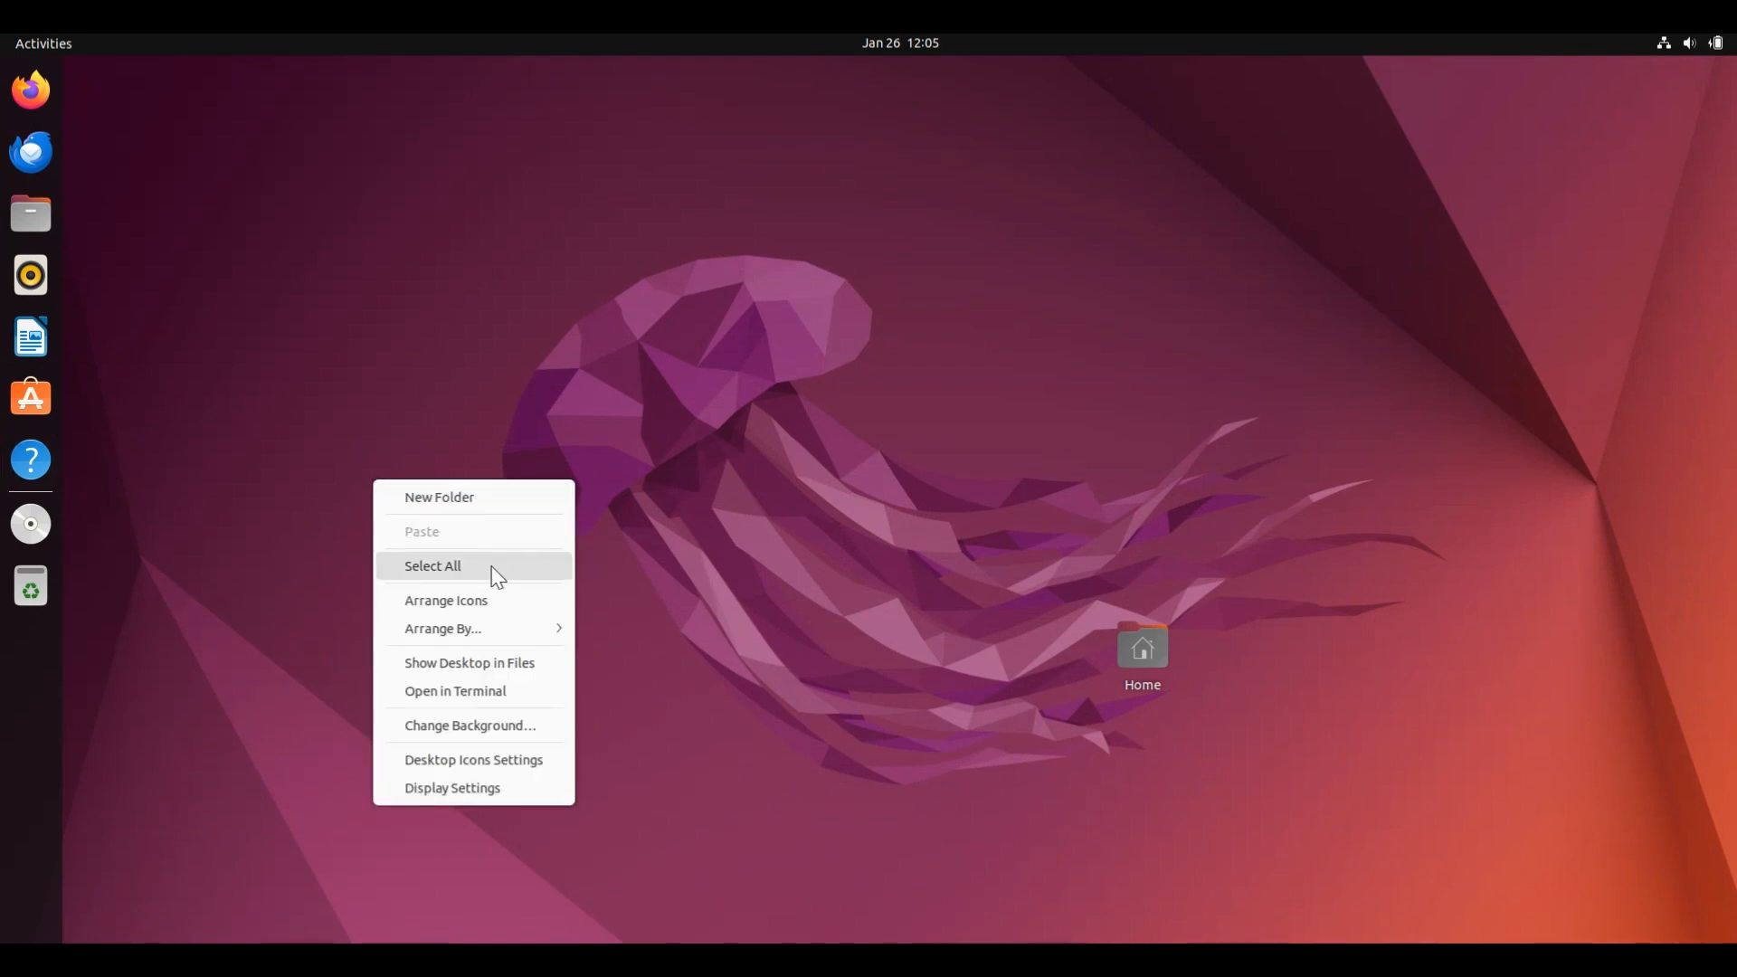
{"action": "left_click", "coordinate": [500, 693]}
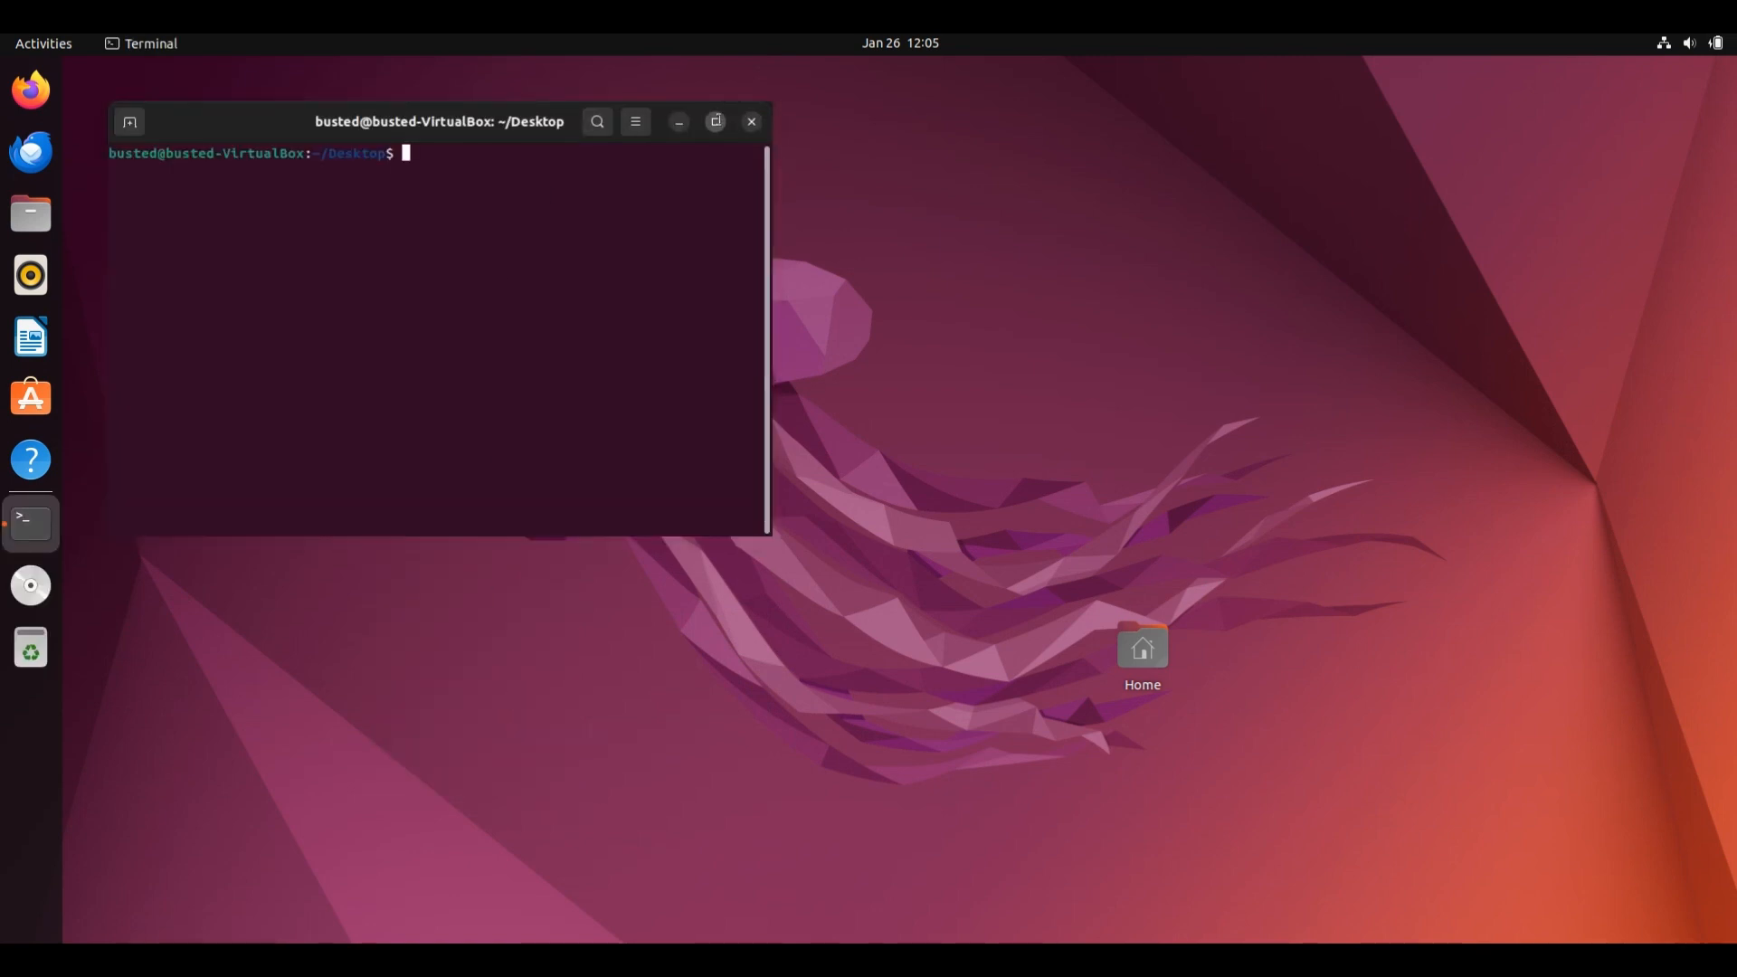
{"action": "left_click", "coordinate": [716, 121]}
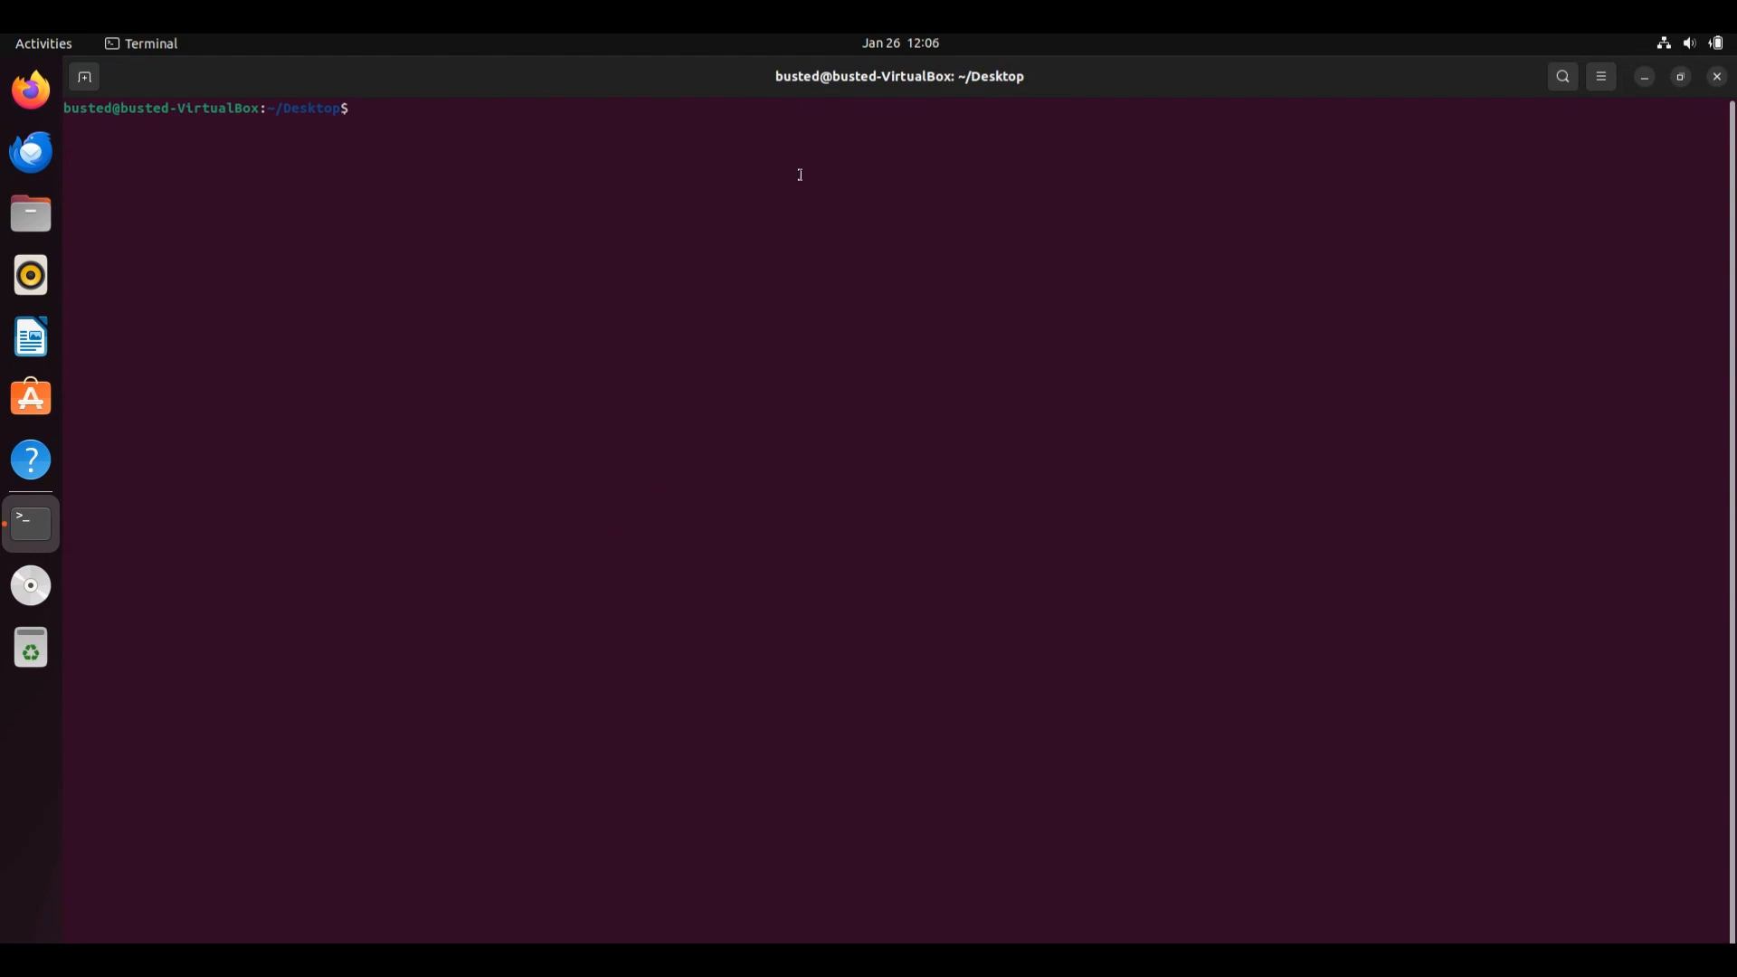
{"action": "type", "text": "ls"}
{"action": "key", "text": "Return"}
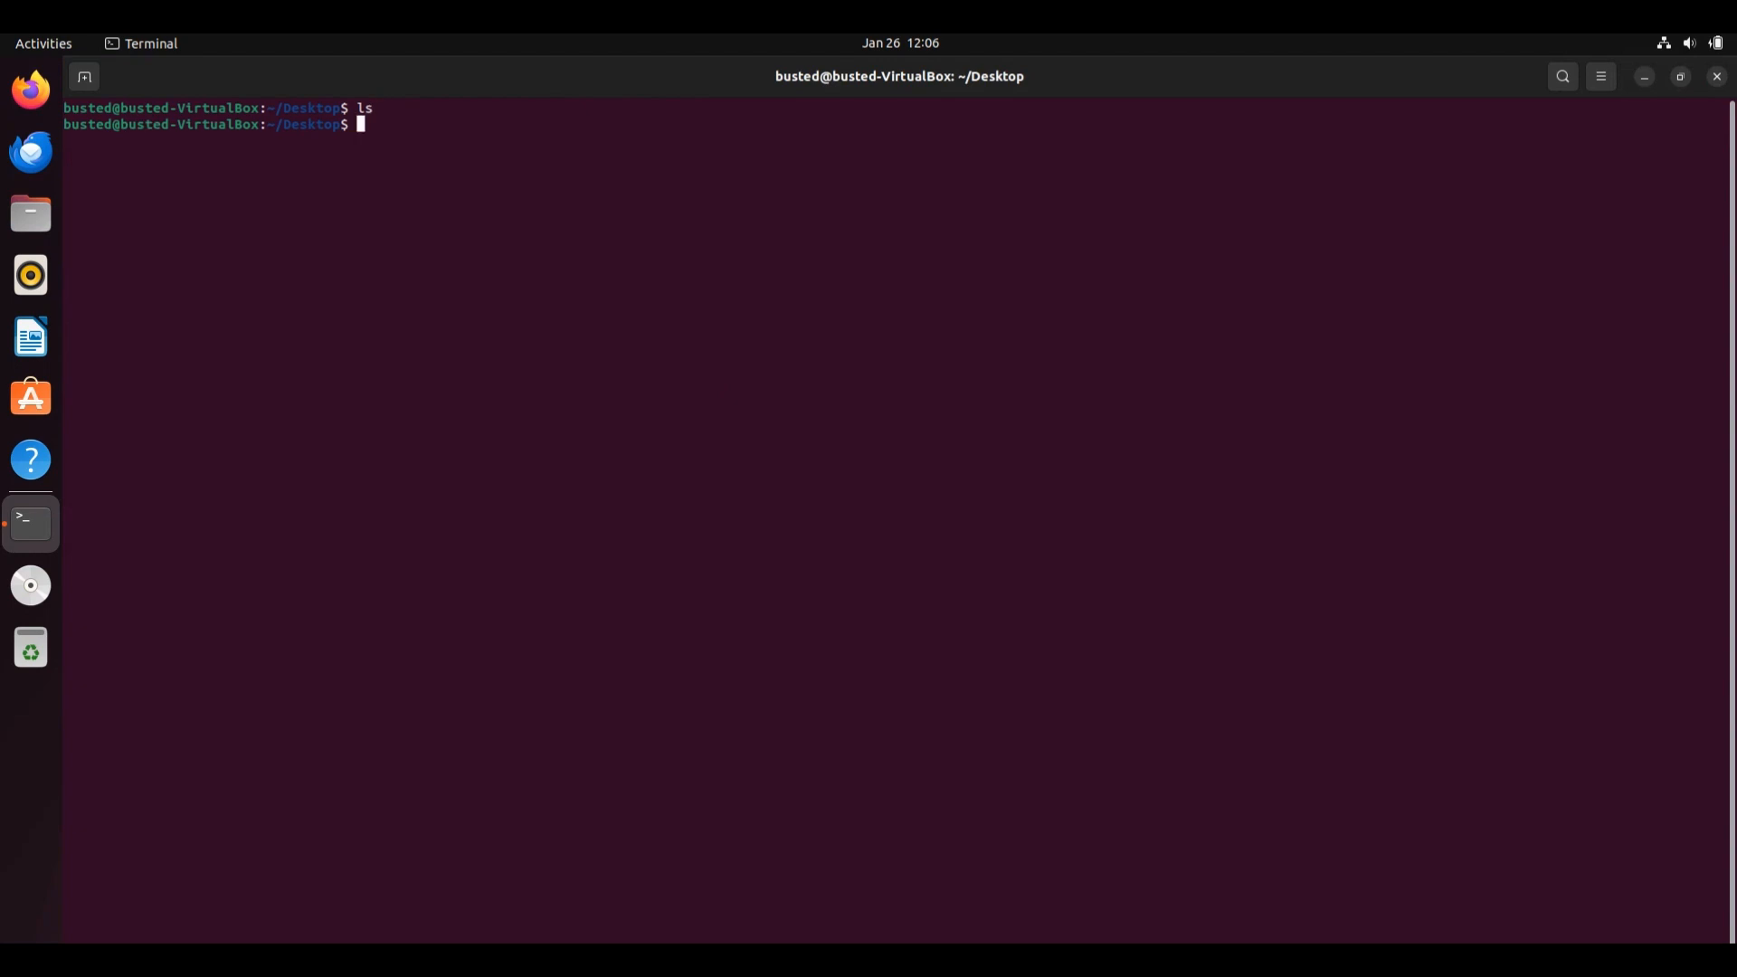